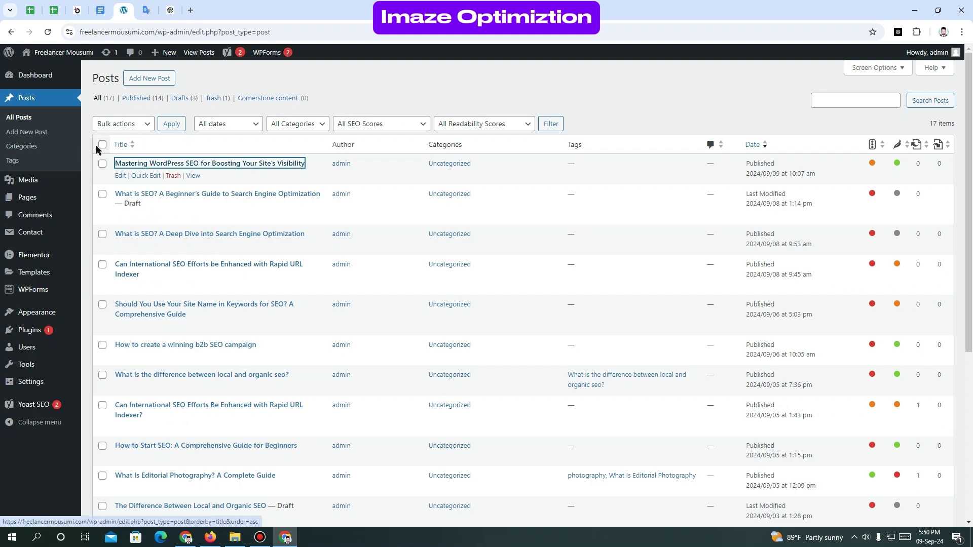
Step: Open the post "Mastering WordPress SEO for Boosting Your Site's Visibility" for editing in a new browser tab and pin that tab
click(85, 154)
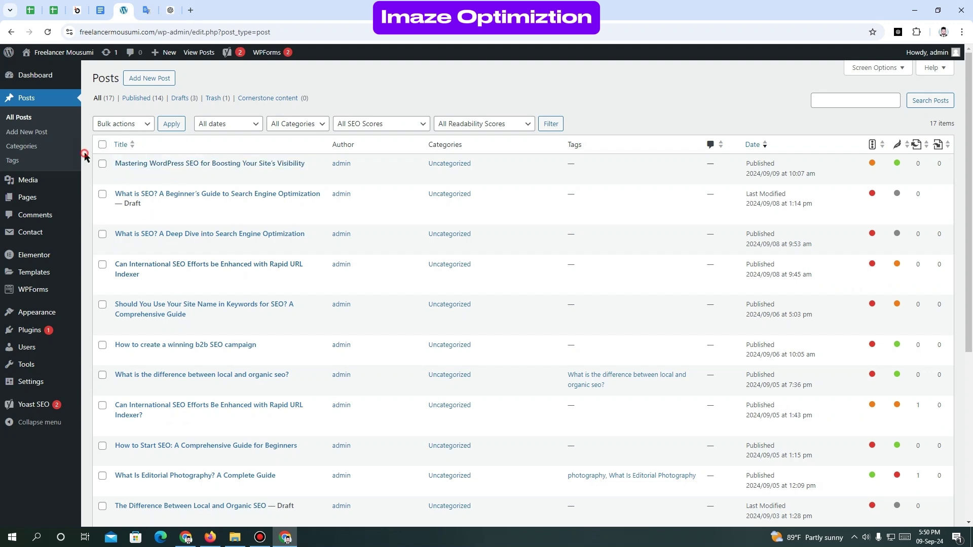
right_click(179, 166)
click(199, 173)
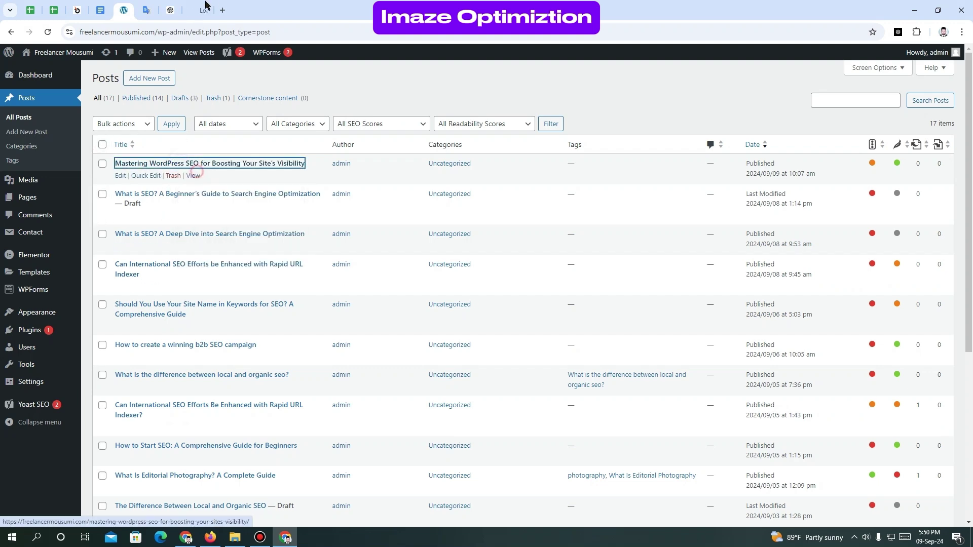
click(212, 6)
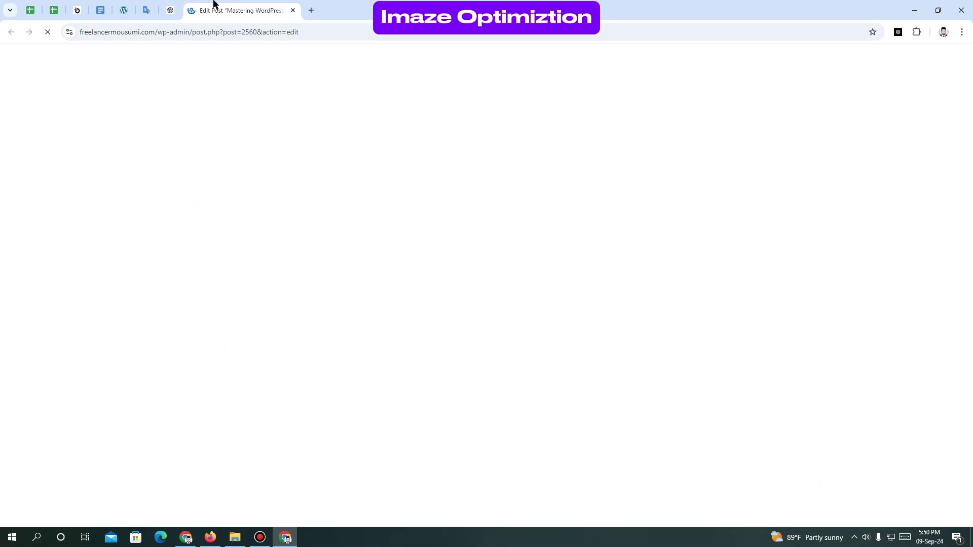
right_click(213, 3)
click(251, 106)
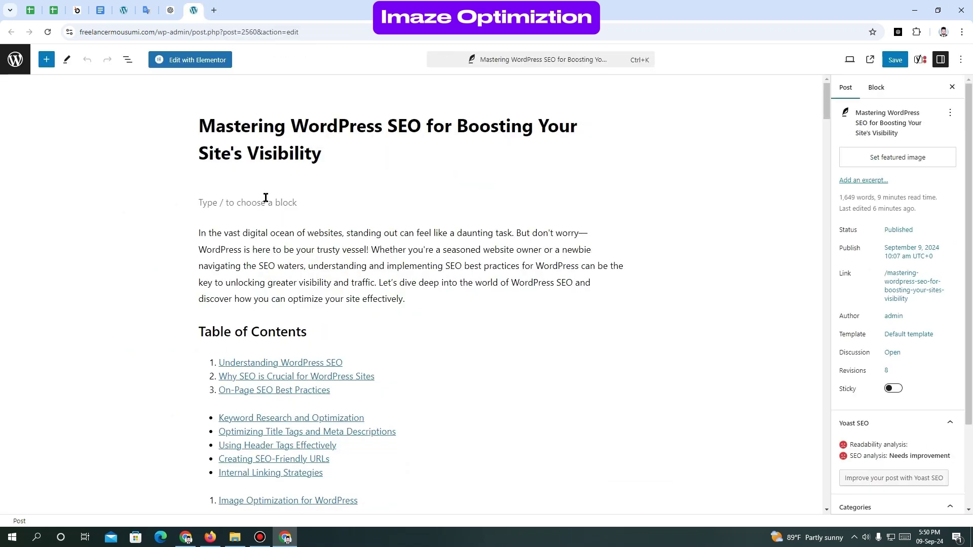
Step: Copy the full post title "Mastering WordPress SEO for Boosting Your Site's Visibility" from the editor
click(277, 150)
drag(324, 153, 203, 126)
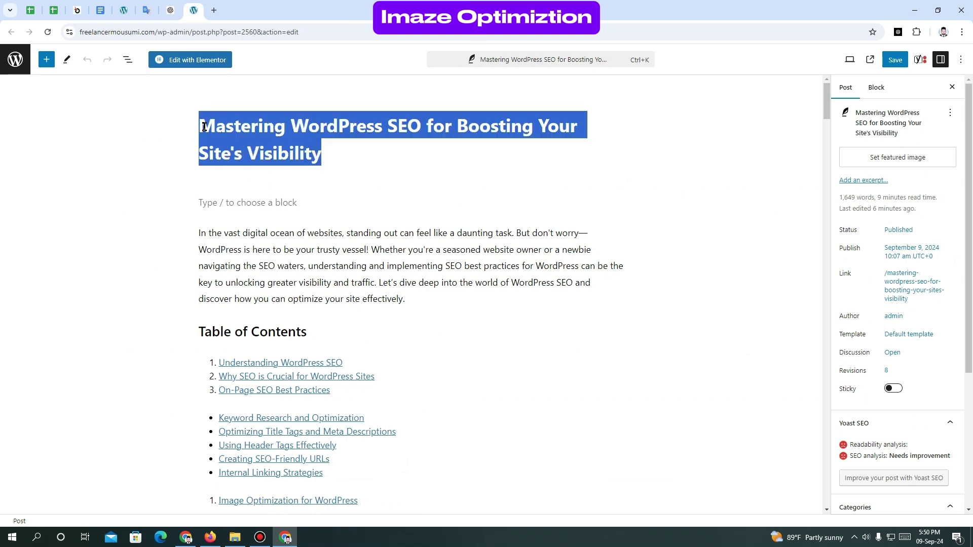
right_click(204, 126)
click(253, 187)
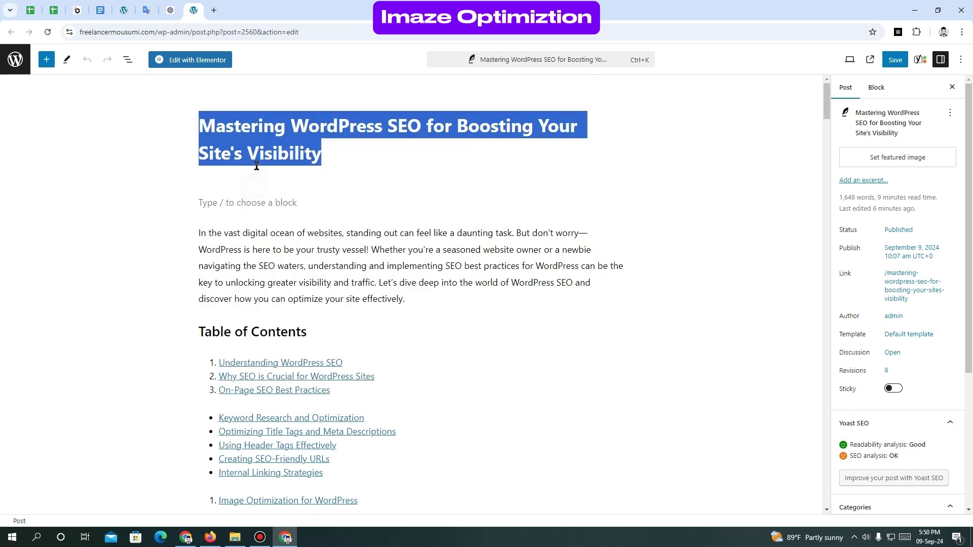
Step: Switch to File Explorer and rename today's "Untitled design" image in Downloads to "Mastering WordPress SEO for Boosting Your Site's Visibility"
click(243, 539)
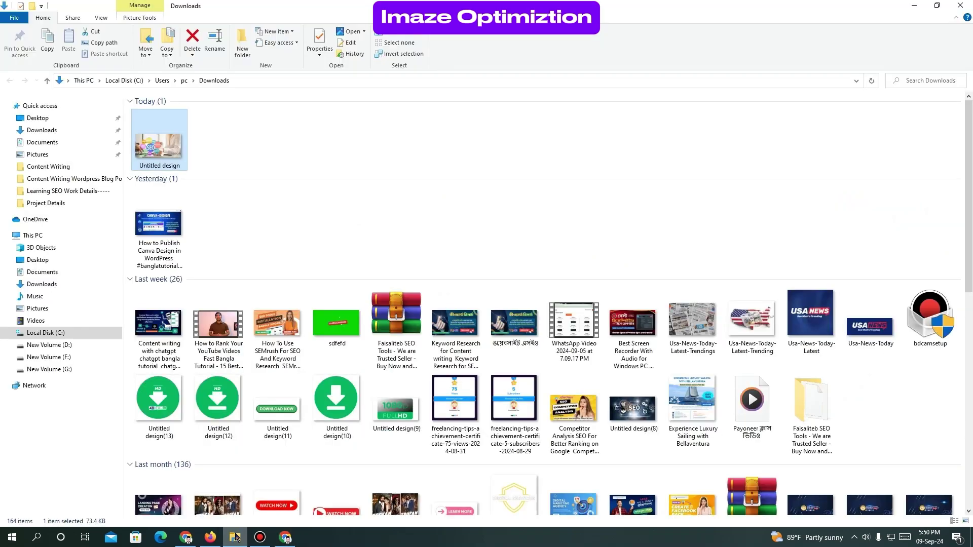
right_click(179, 146)
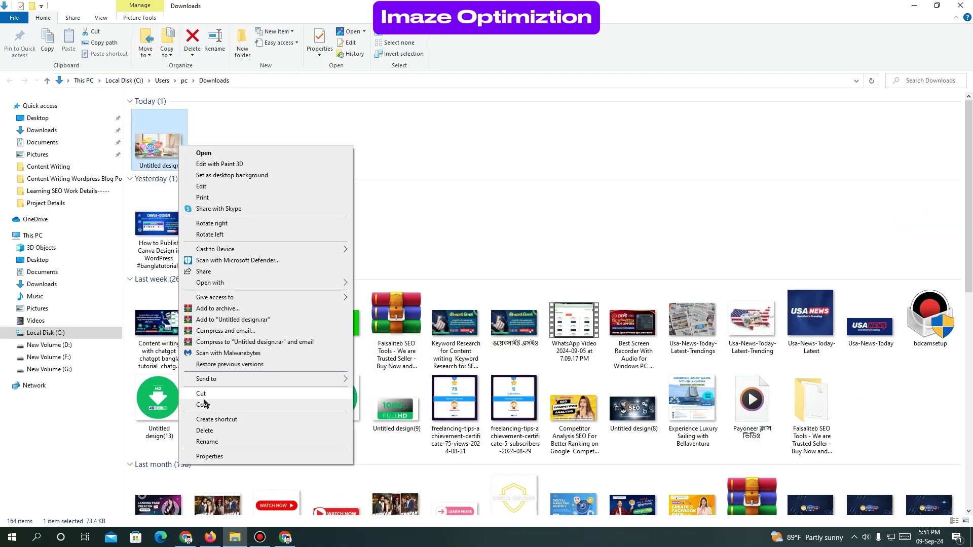
click(207, 441)
key(ctrl+v)
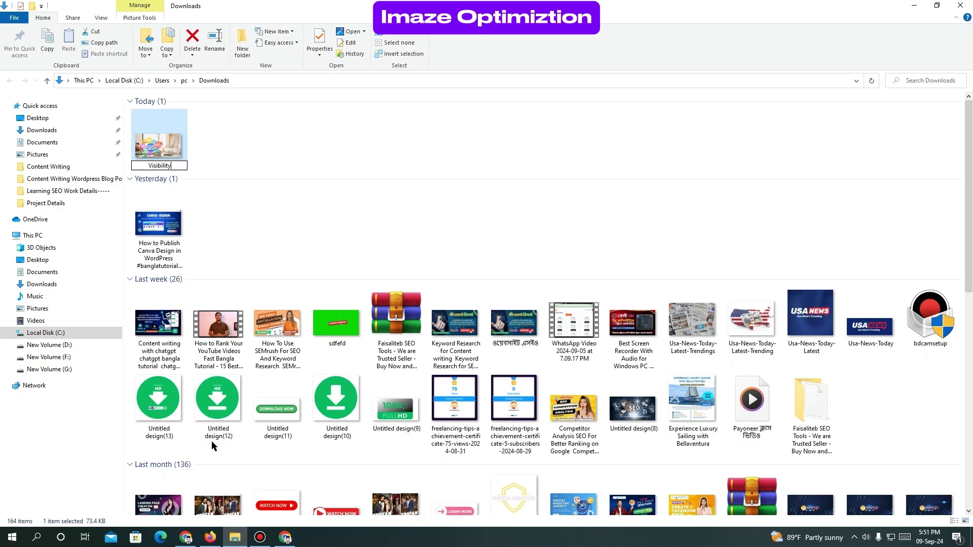
key(Return)
Step: In the renamed image's properties, set both Title and Subject to "Mastering WordPress SEO for Boosting Your Site's Visibility"
right_click(162, 158)
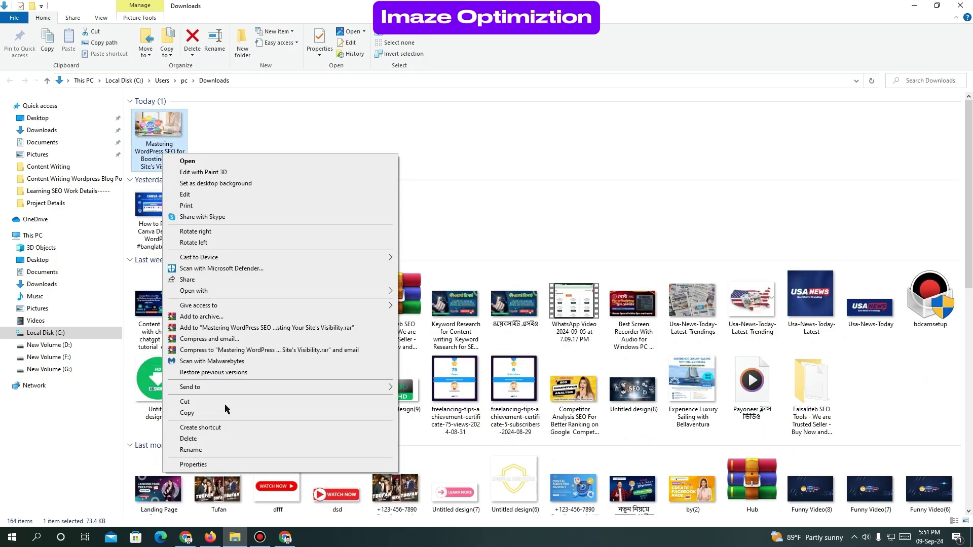
click(275, 133)
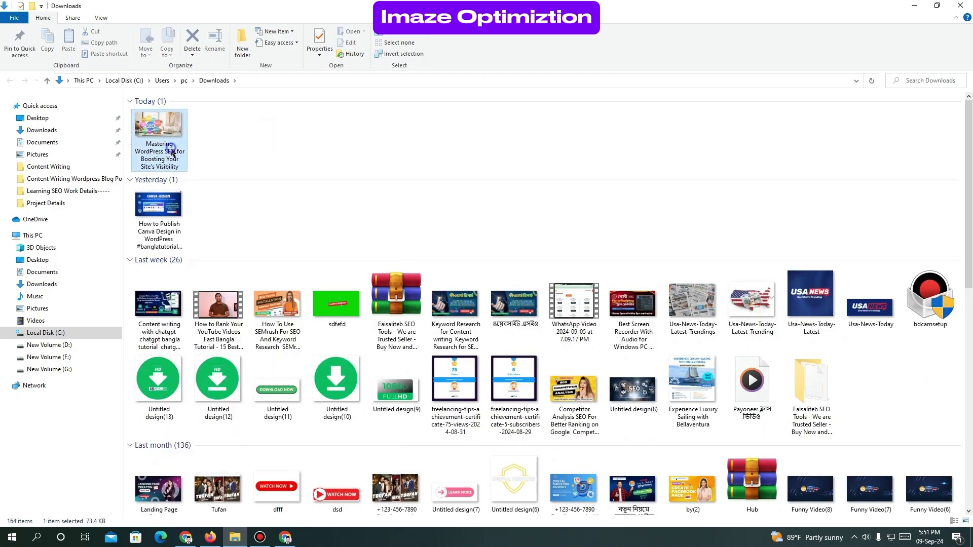
right_click(172, 148)
click(192, 461)
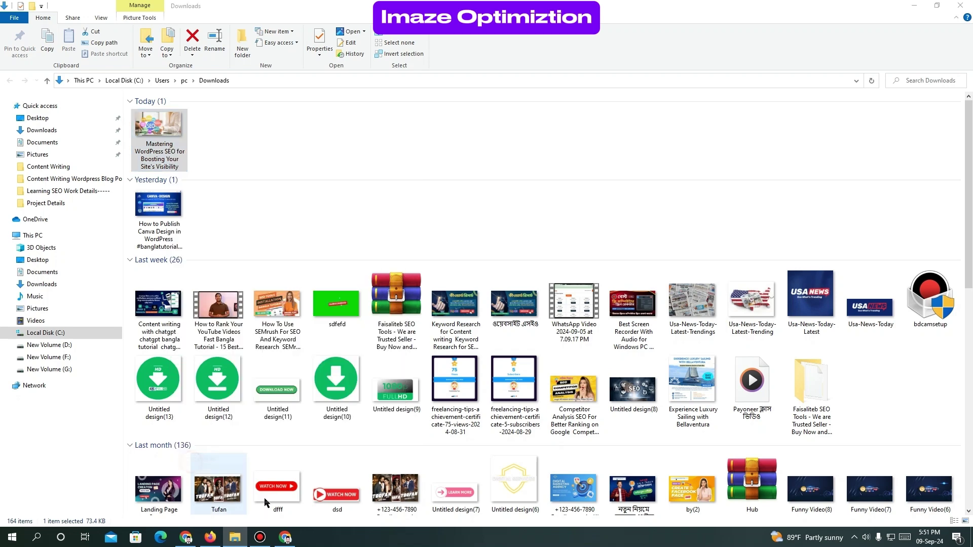
click(239, 173)
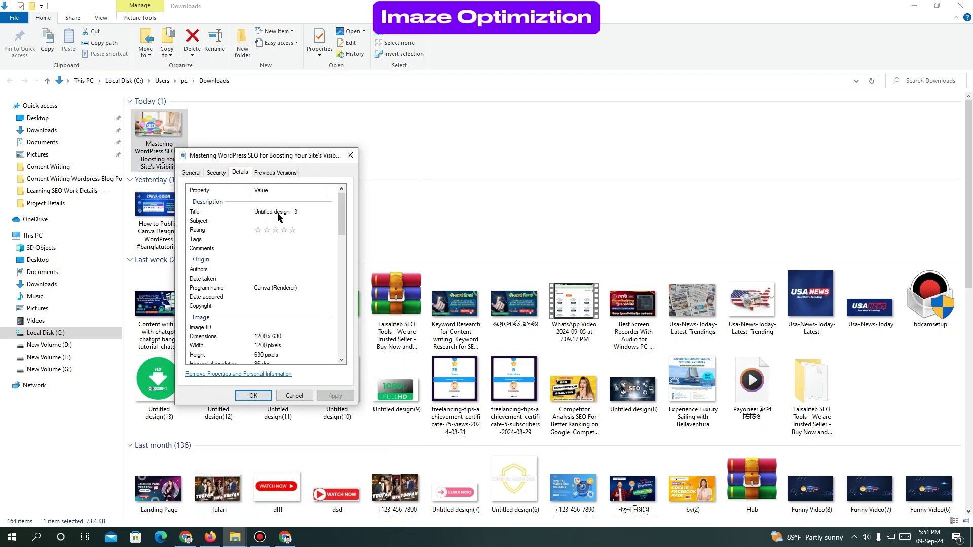
click(278, 213)
key(BackSpace)
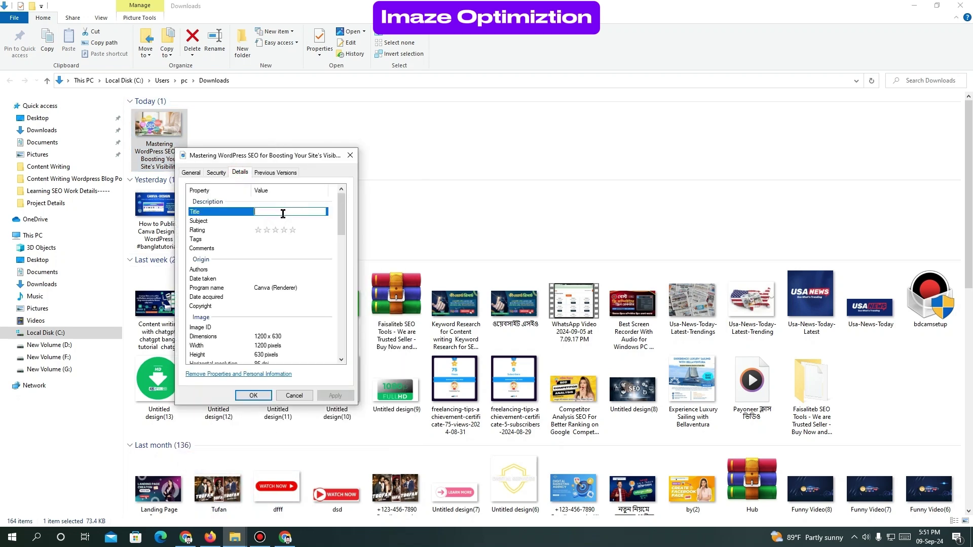
key(ctrl+v)
click(318, 221)
key(ctrl+v)
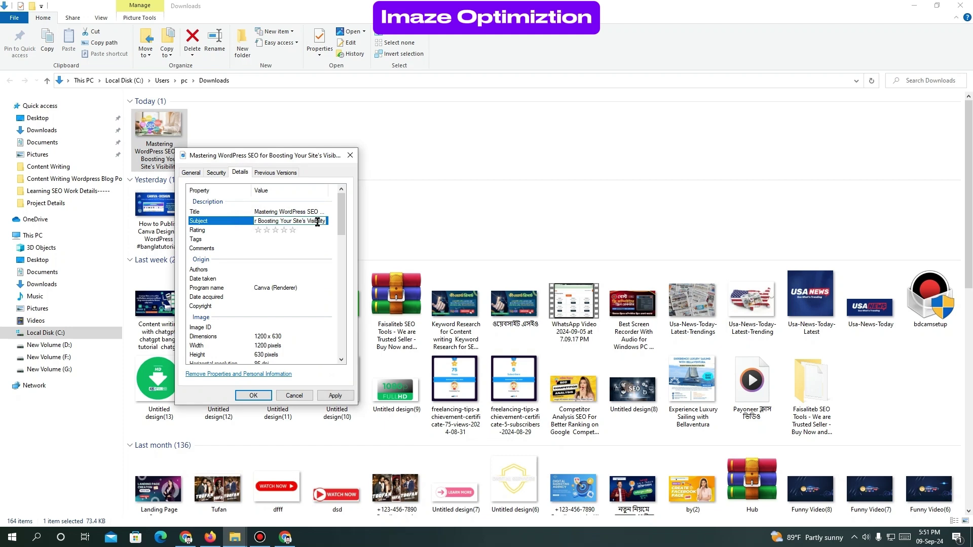
Step: Fill the image's Tags and Comments properties with the copied title "Mastering WordPress SEO for Boosting Your Site's Visibility"
click(294, 232)
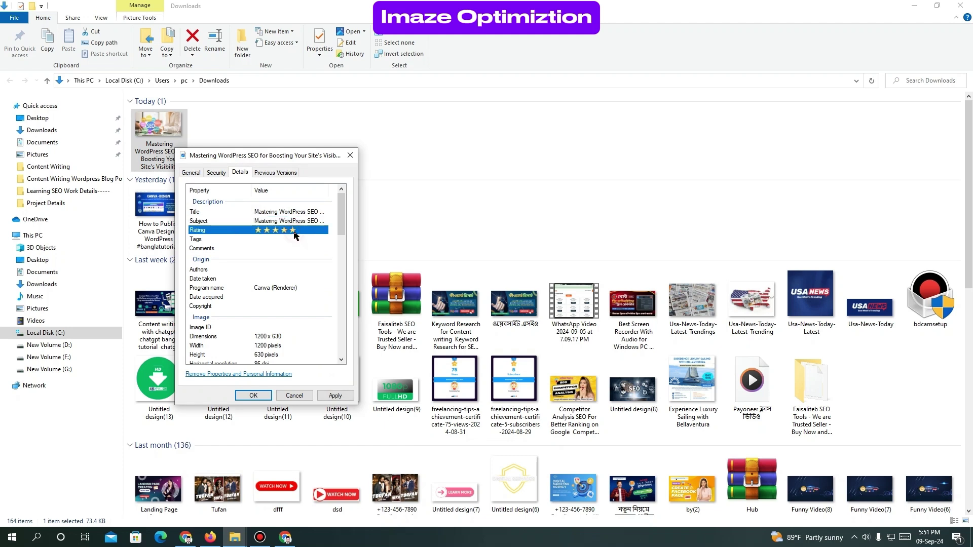
click(273, 239)
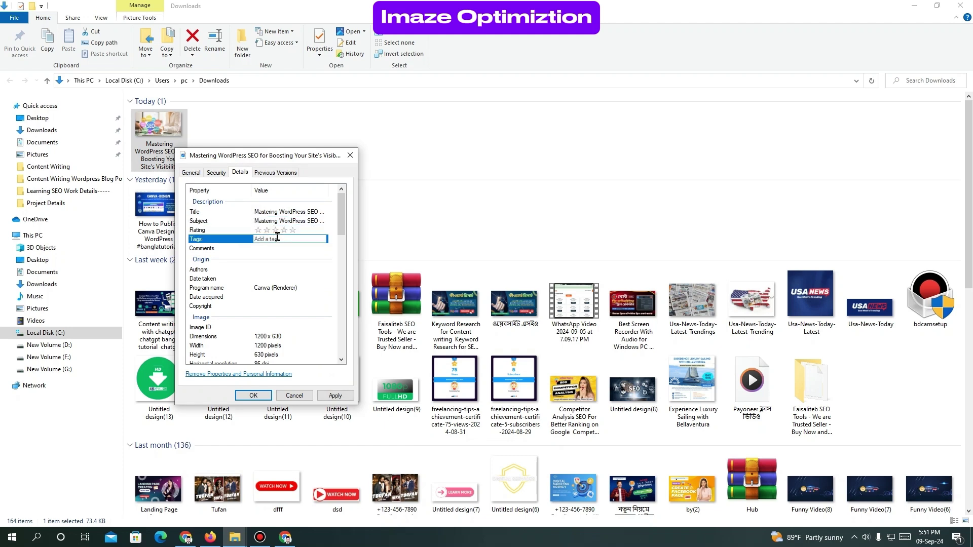
key(ctrl+v)
key(Return)
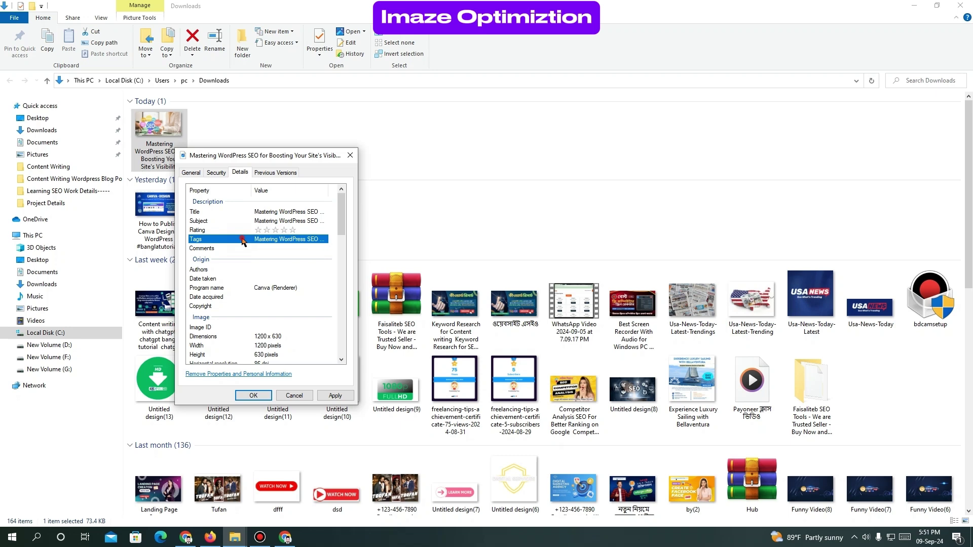
click(268, 247)
key(ctrl+v)
key(Return)
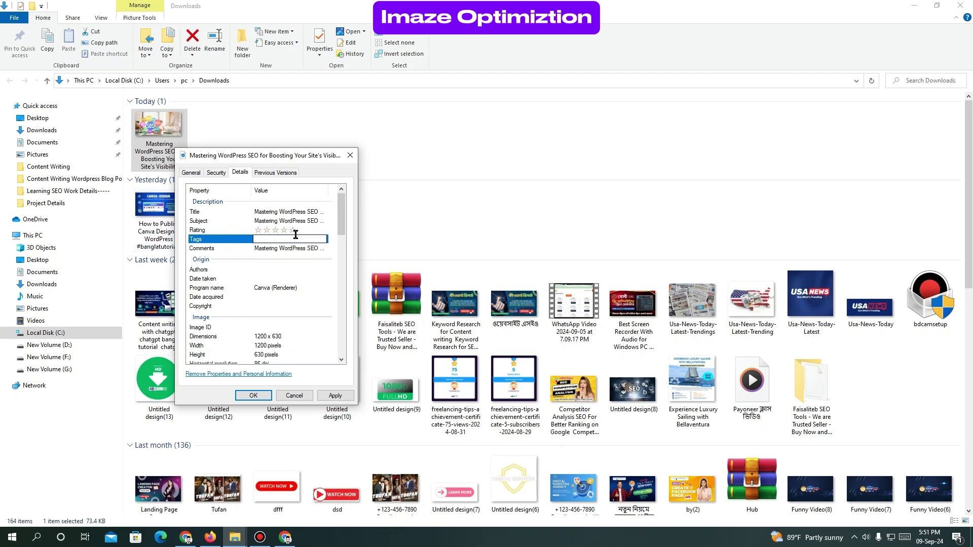
Step: Set the image's Rating property to five stars
click(293, 230)
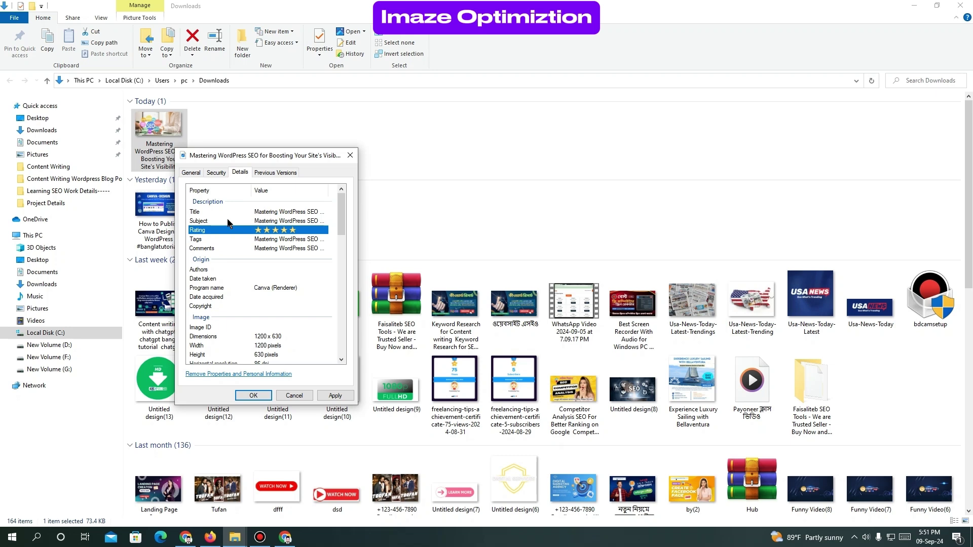
click(228, 221)
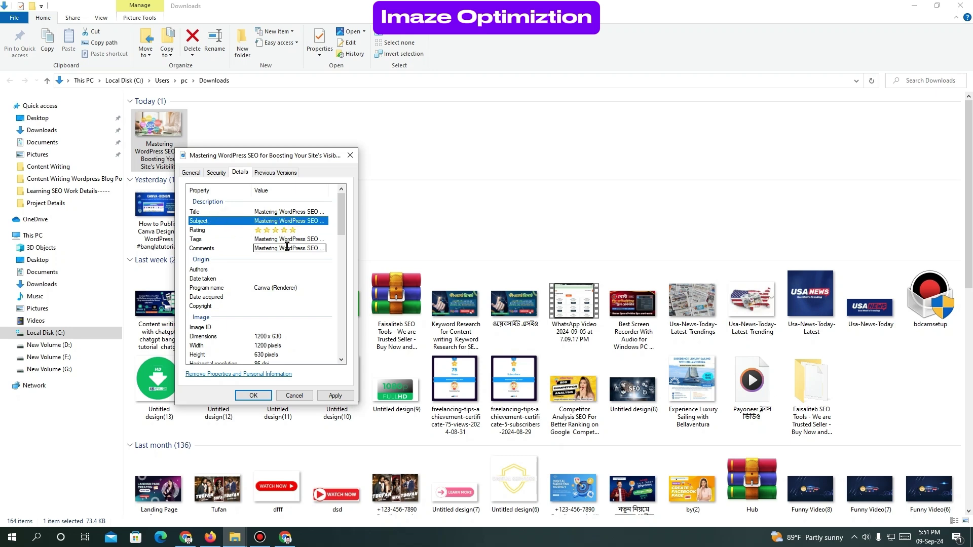
click(268, 239)
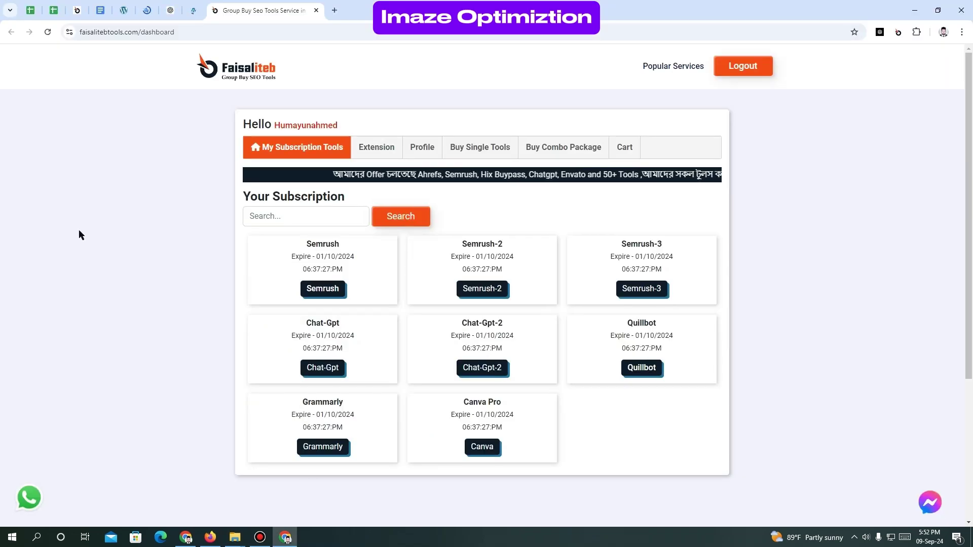
Step: Launch Semrush-3 from the subscription tools dashboard
click(638, 290)
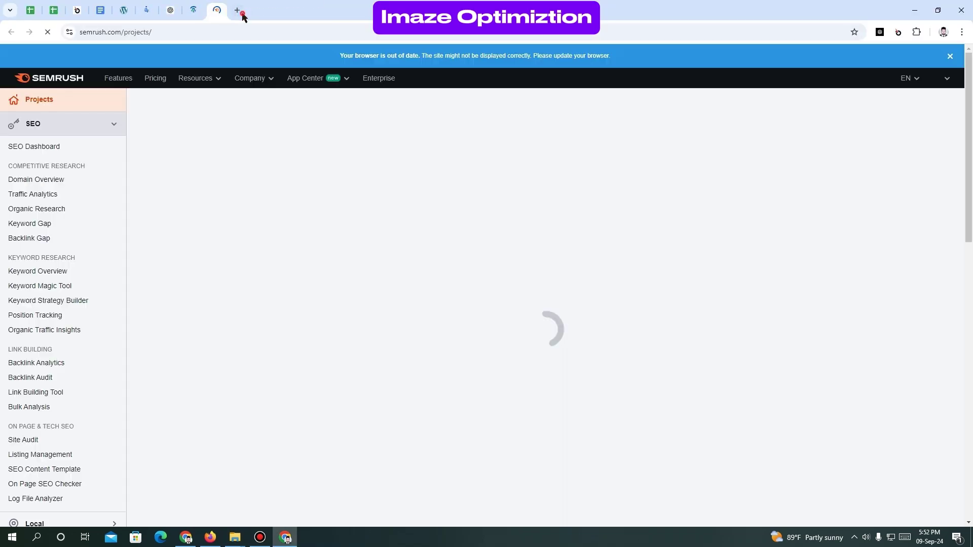
Step: Search Google for "keyword io" in a new tab, open the keywordtool.io result and close the search results tab
click(238, 11)
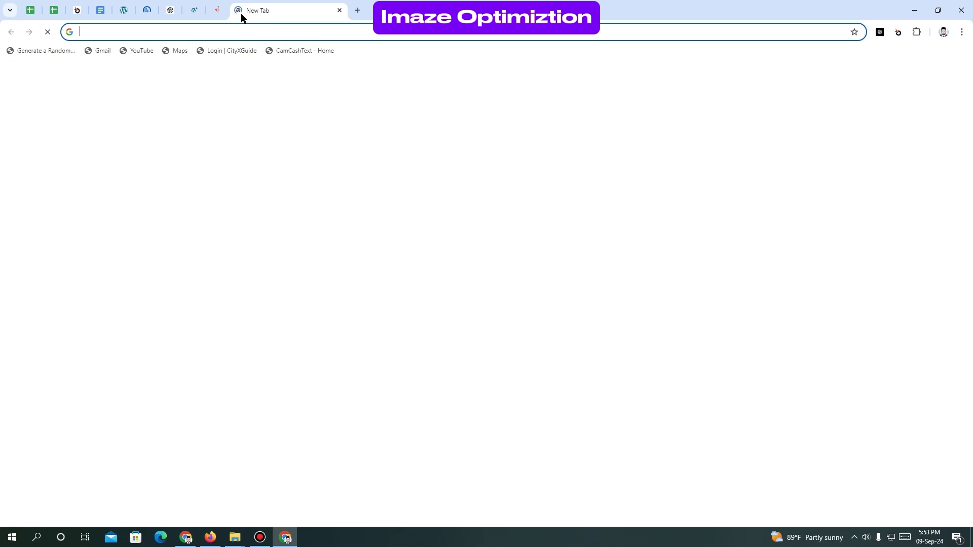
text(k)
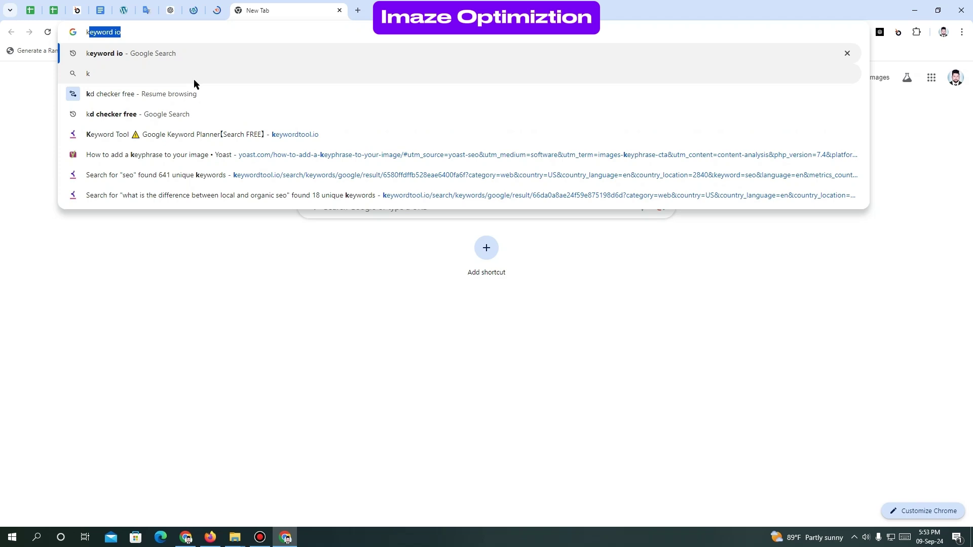
key(Return)
scroll(126, 213, down, 3)
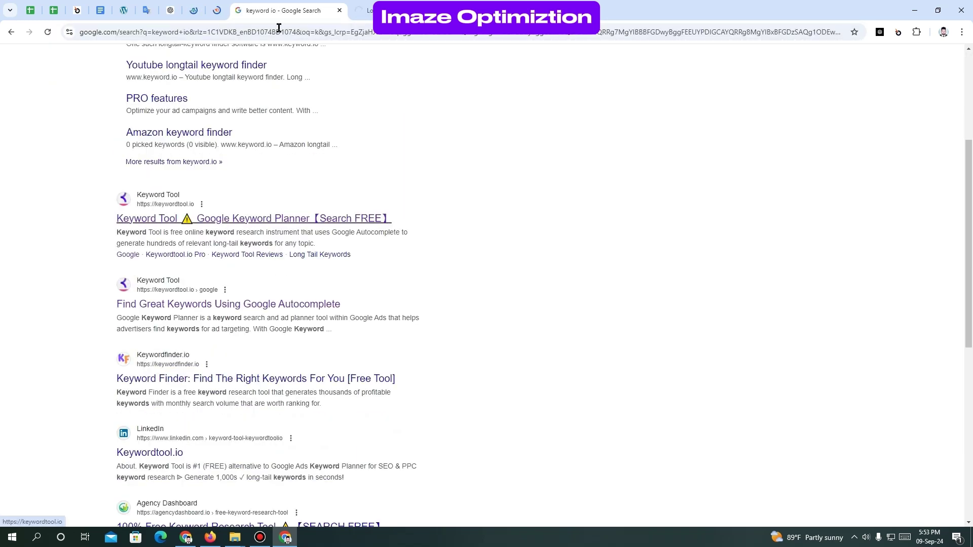
click(361, 10)
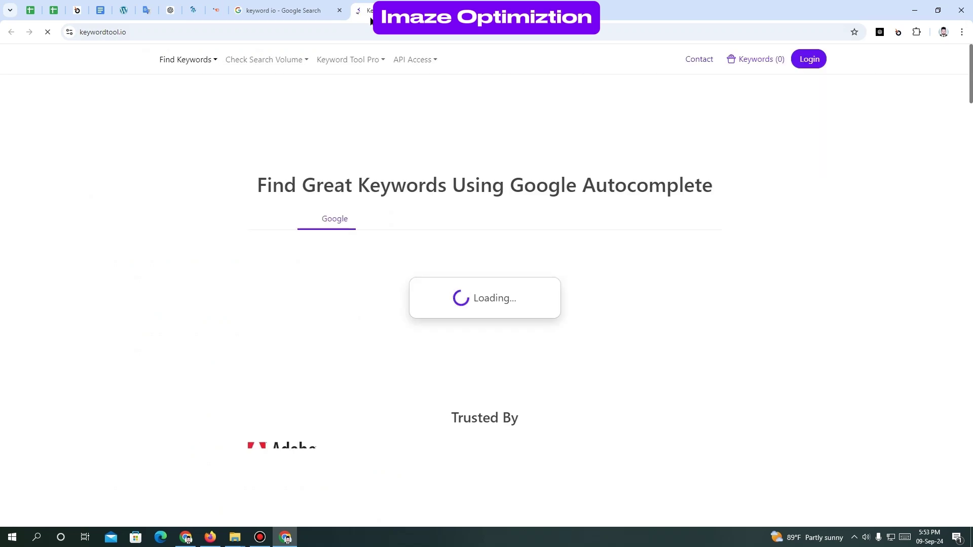
click(340, 10)
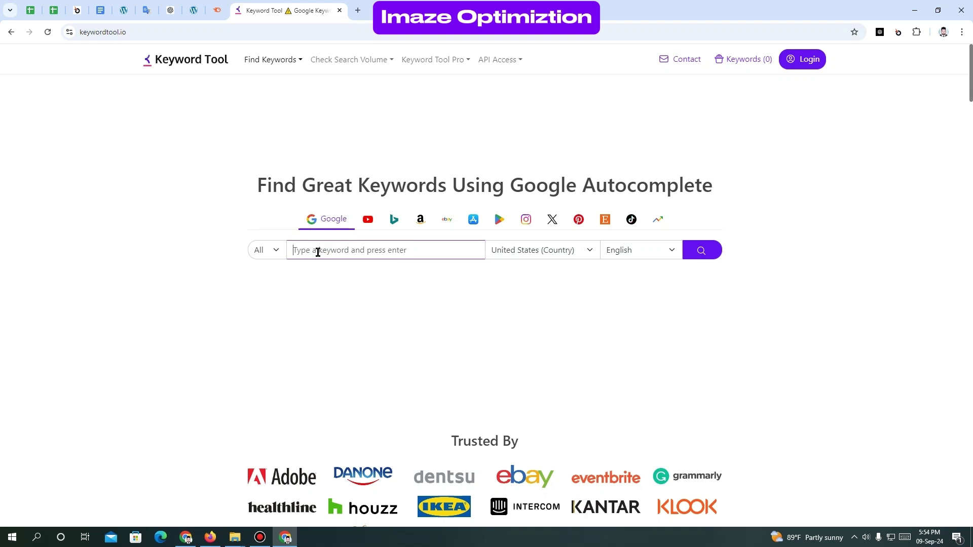
Step: Search Keyword Tool for Google suggestions on "Wordpress SEO" for the United States in English
text(Wordpress SEO)
click(698, 254)
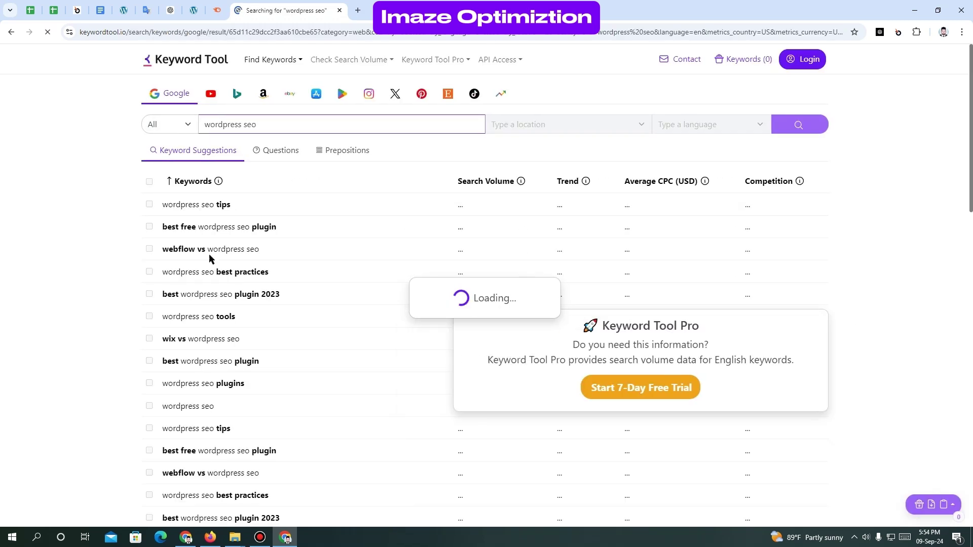
Step: Look through the list of keyword suggestions for "wordpress seo" to find terms related to the post
scroll(170, 281, down, 4)
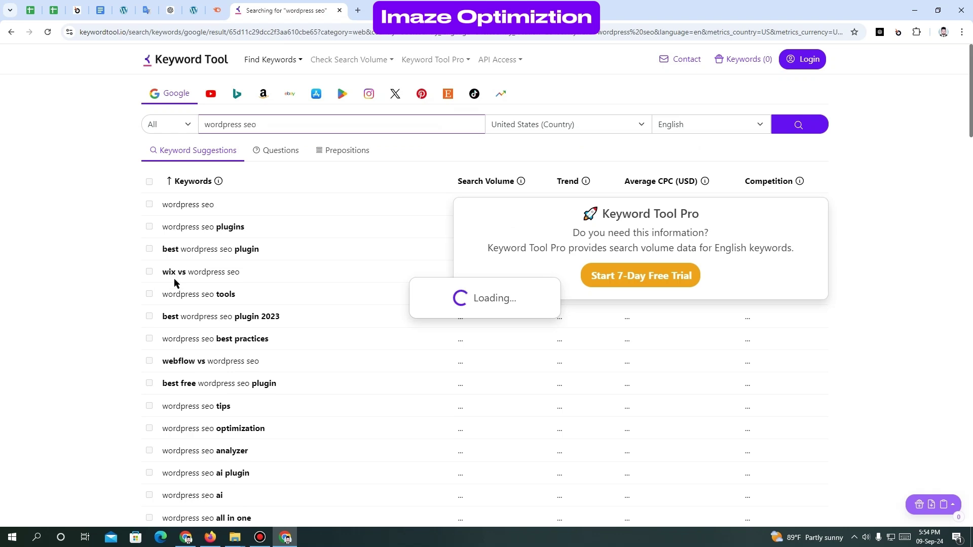
scroll(167, 278, down, 4)
scroll(96, 276, down, 4)
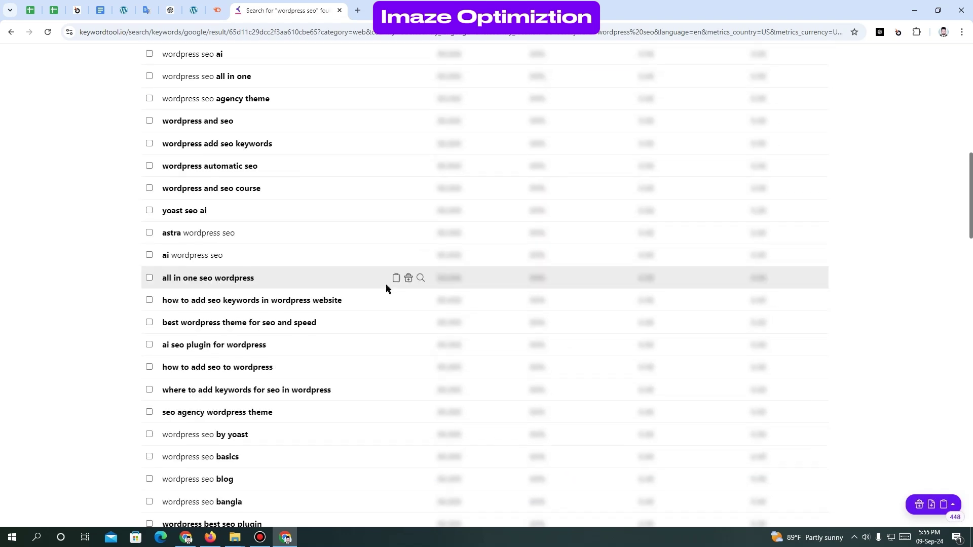
scroll(120, 260, up, 10)
scroll(118, 266, down, 17)
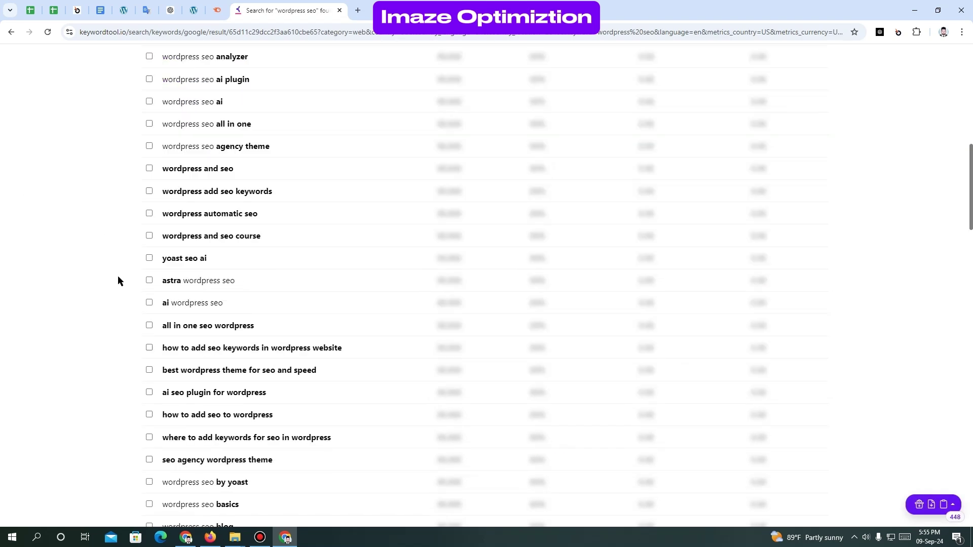
scroll(117, 280, up, 5)
scroll(118, 278, up, 9)
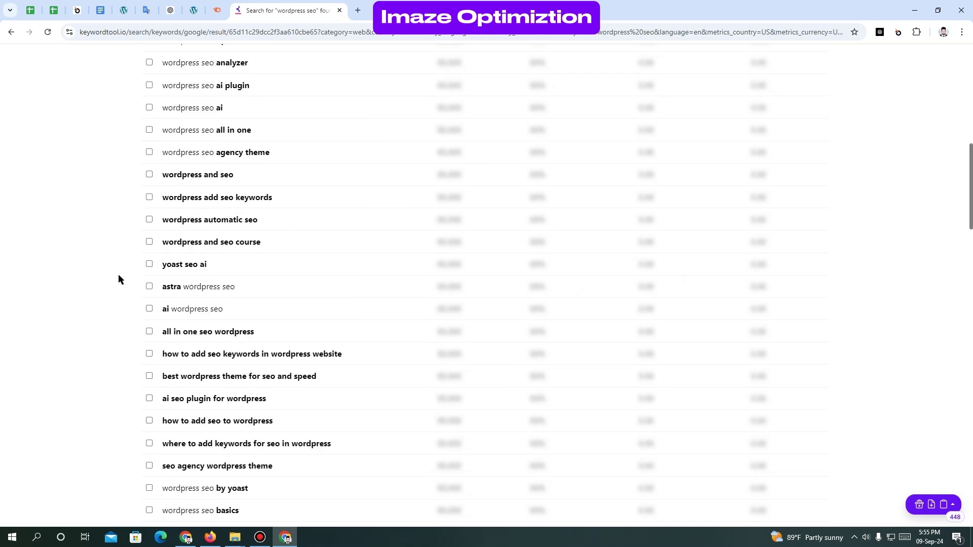
scroll(118, 279, up, 4)
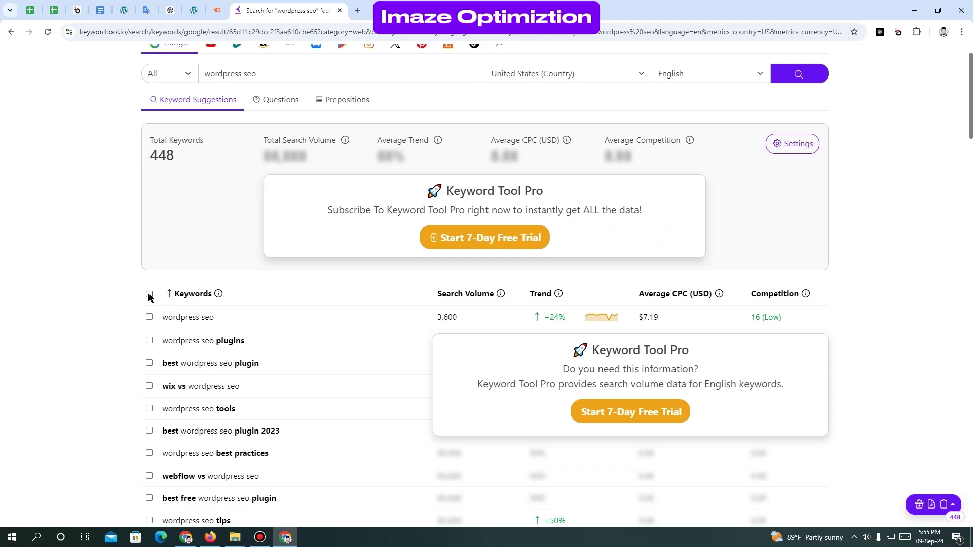
scroll(143, 303, down, 1)
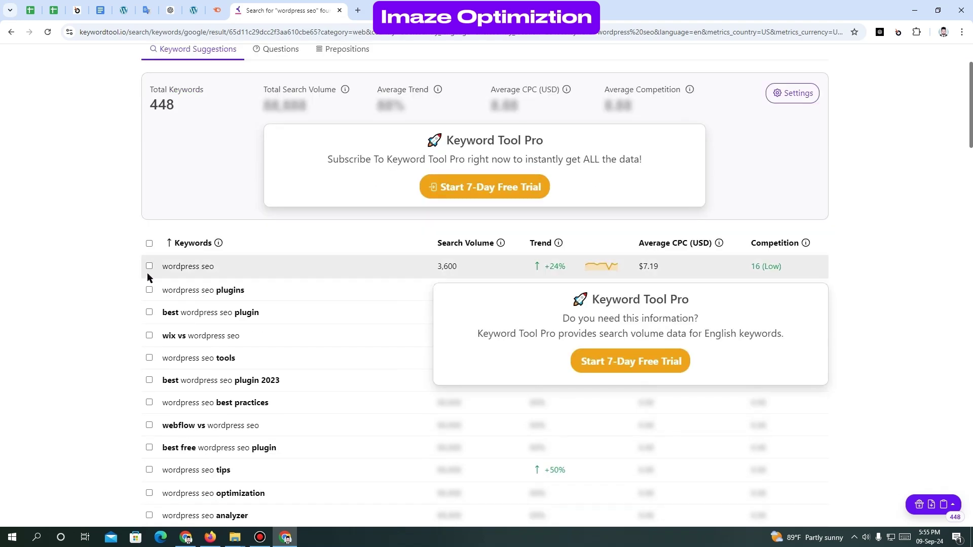
Step: Select the suggestions "wordpress seo", "wordpress seo plugins", "best wordpress seo plugin", "wordpress seo tools" and "wordpress seo best practices"
click(136, 272)
click(150, 267)
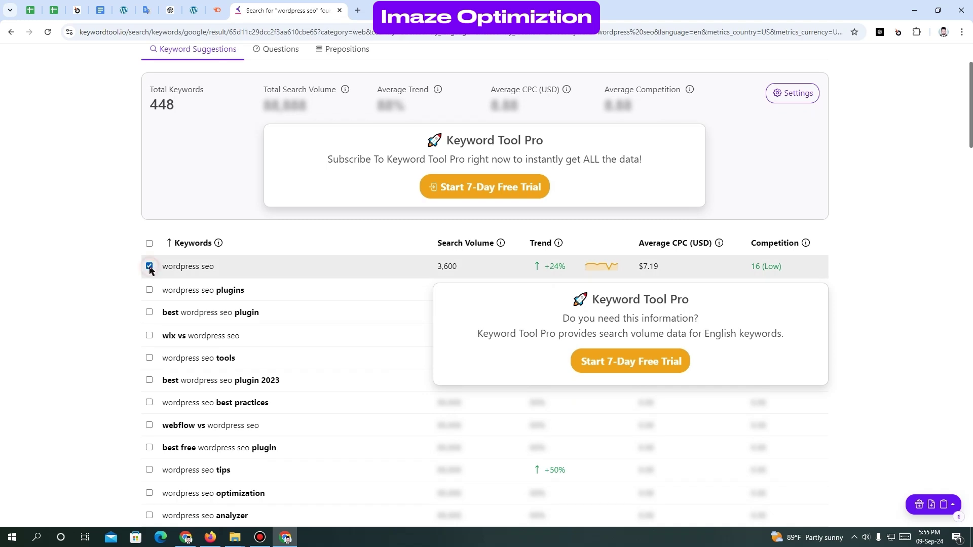
scroll(150, 325, down, 1)
click(149, 307)
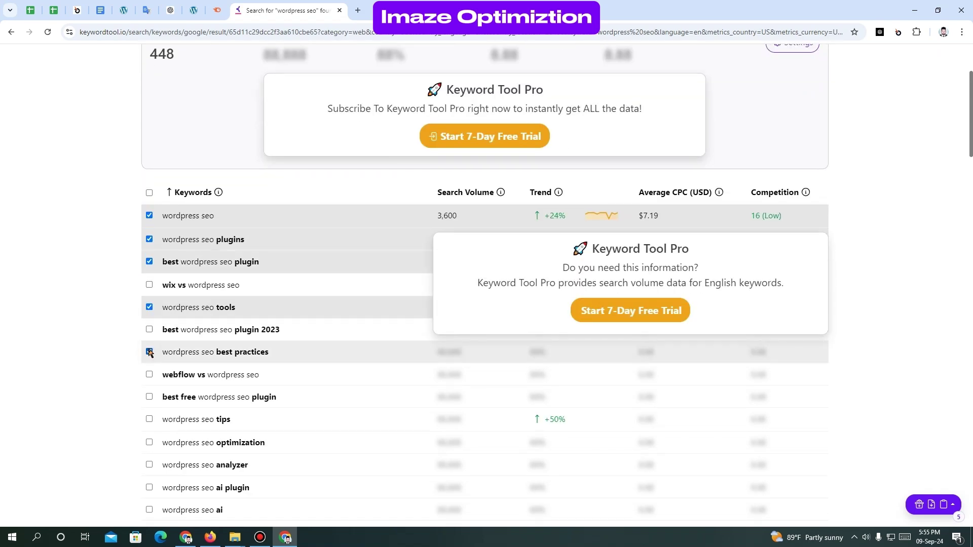
Step: Add the "wordpress seo" suggestions for best free plugin, tips, optimization, analyzer, ai plugin, ai and all in one to the selection
scroll(150, 354, down, 1)
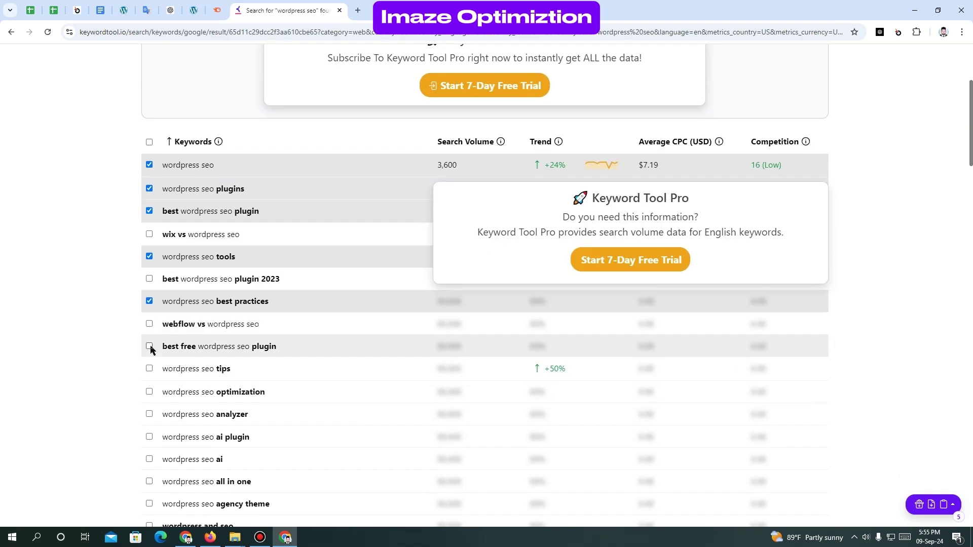
click(150, 346)
scroll(150, 352, down, 2)
click(149, 268)
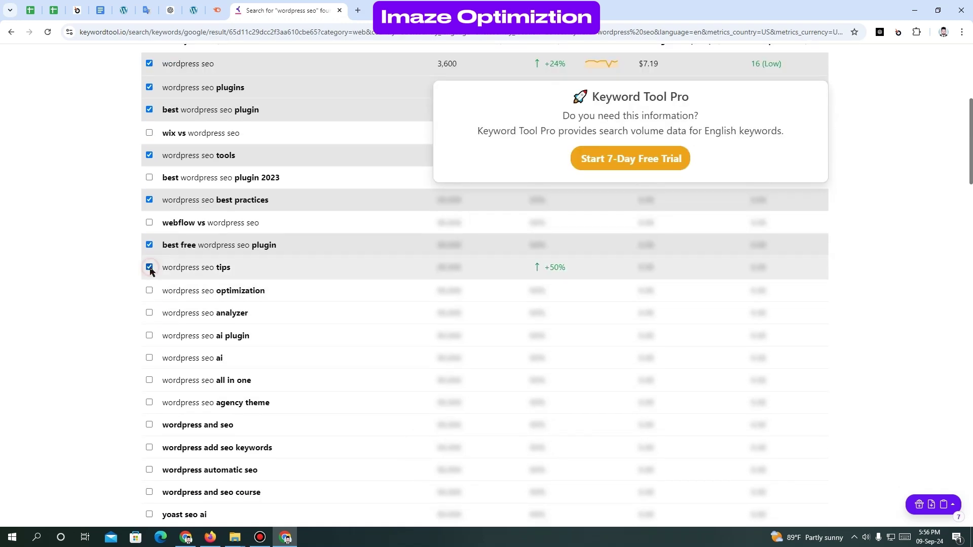
click(149, 292)
click(149, 312)
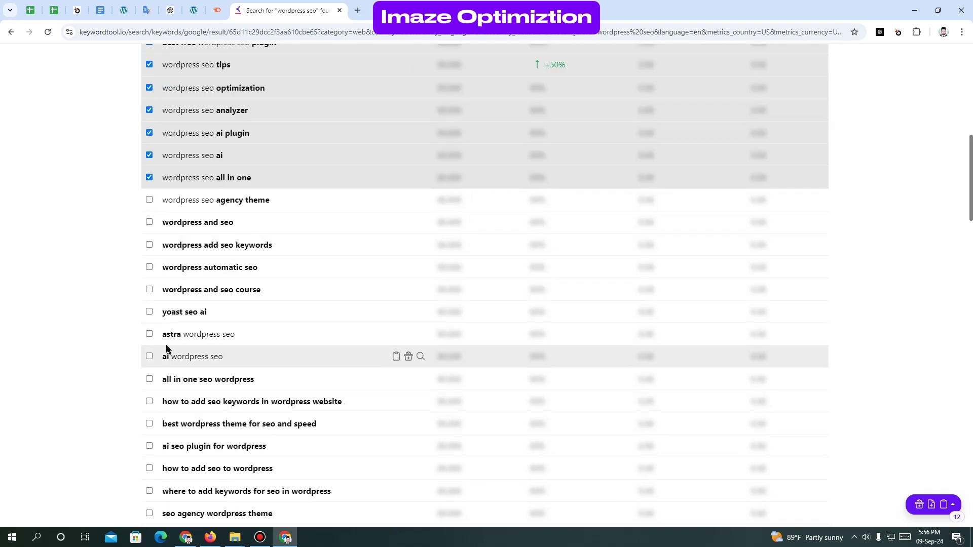
scroll(167, 348, down, 1)
Step: Review the selected keyword suggestions and copy them without search volume data
scroll(168, 348, up, 3)
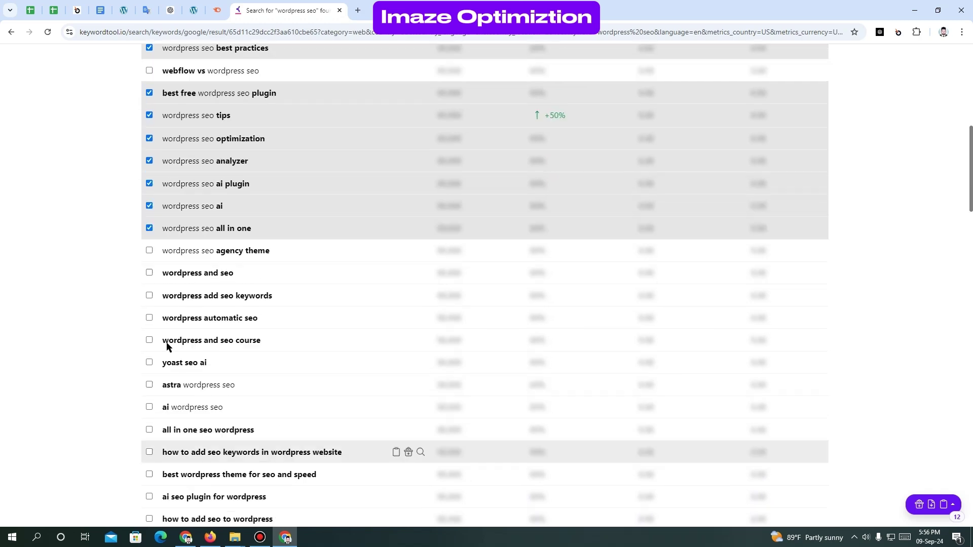
scroll(80, 297, up, 5)
scroll(81, 296, down, 2)
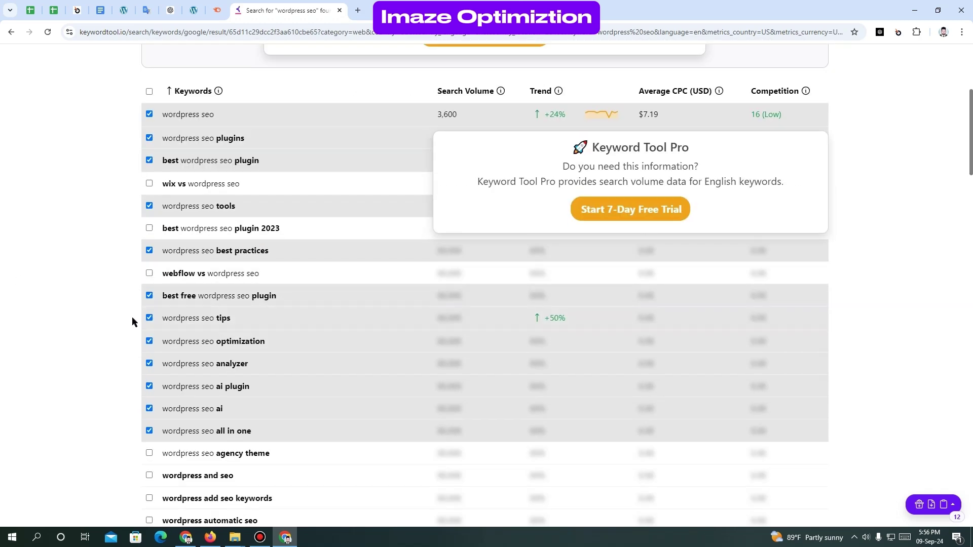
scroll(135, 322, down, 4)
click(944, 504)
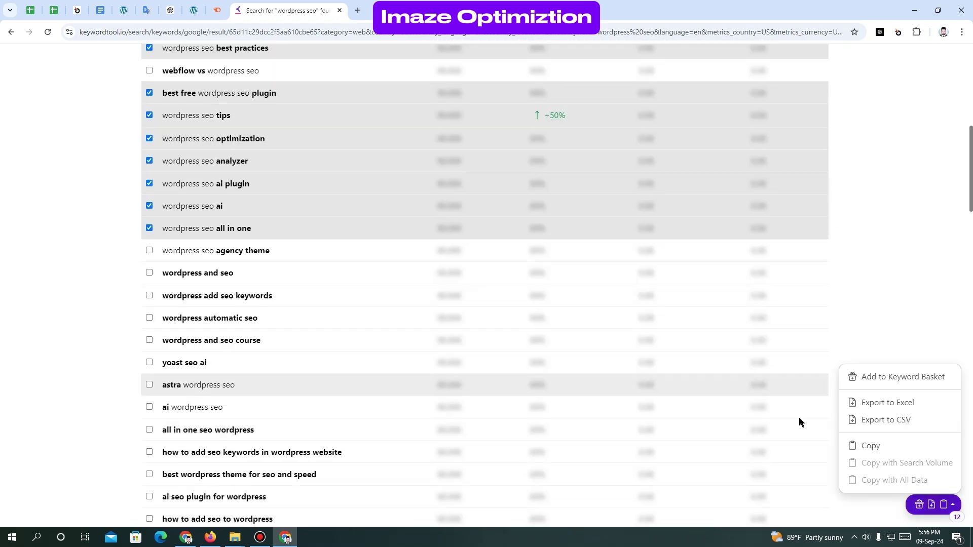
click(871, 446)
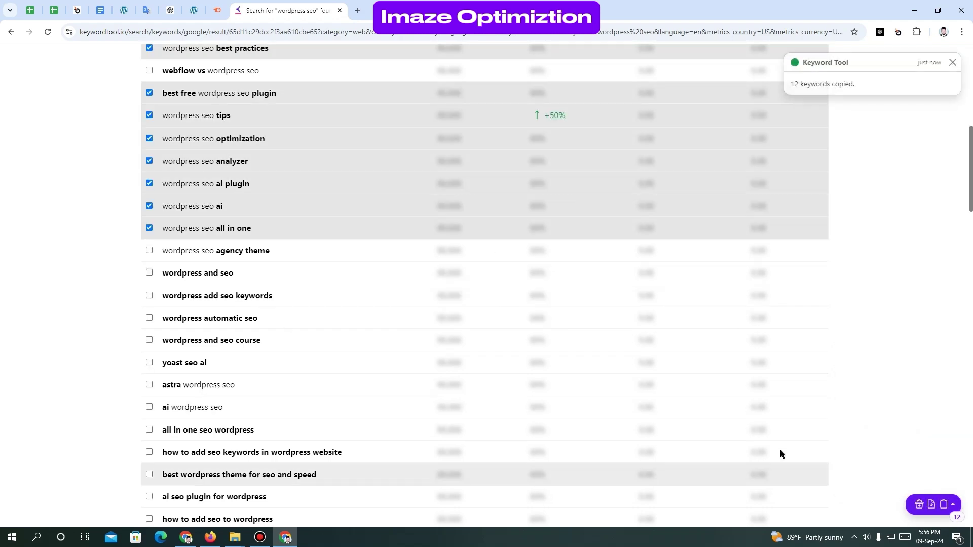
Step: Paste the copied keywords into the Tags property of the "Mastering WordPress SEO" image file, then apply the changes and close its properties
mouse_move(234, 536)
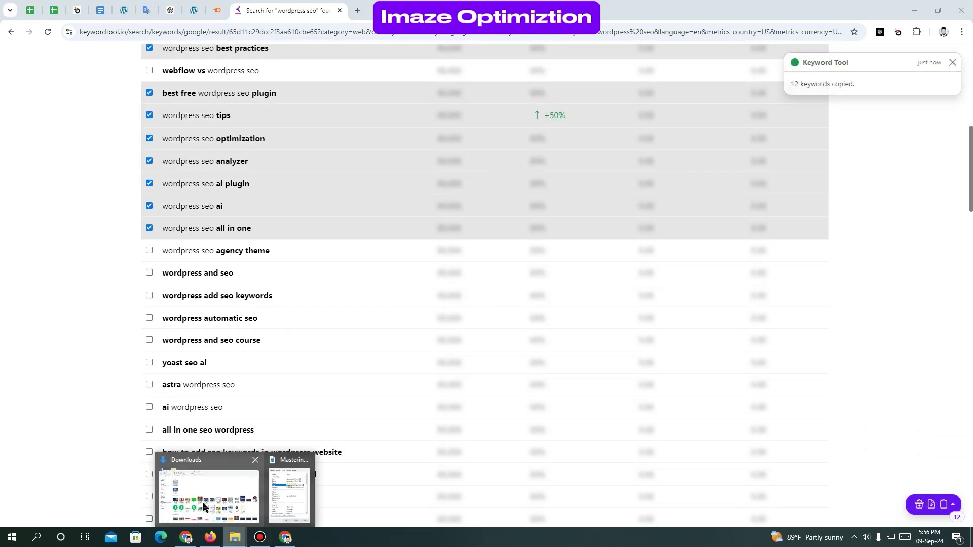
click(245, 501)
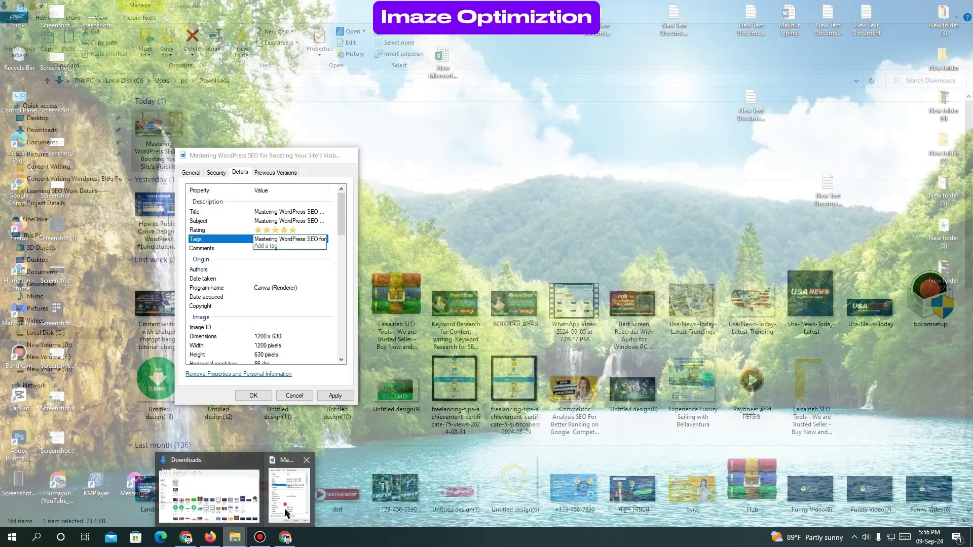
click(277, 513)
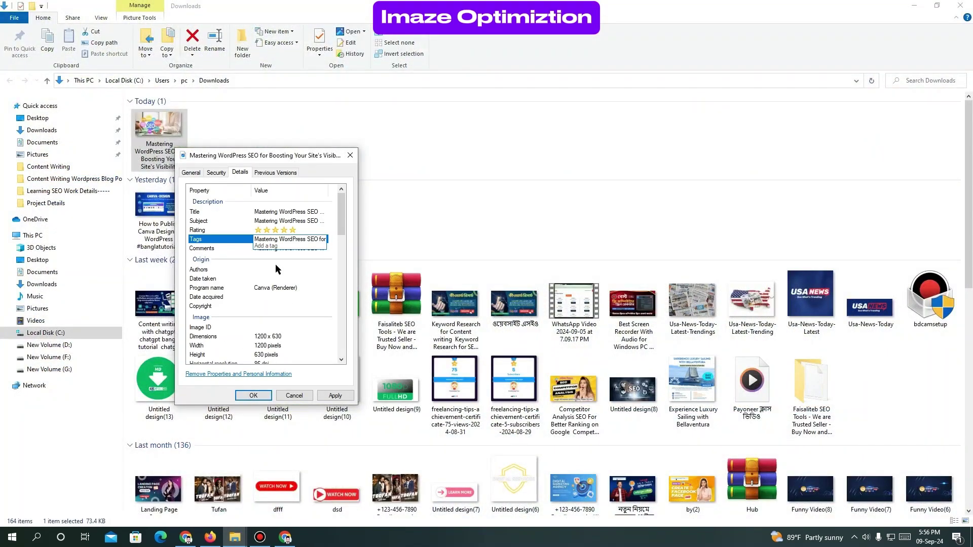
click(237, 244)
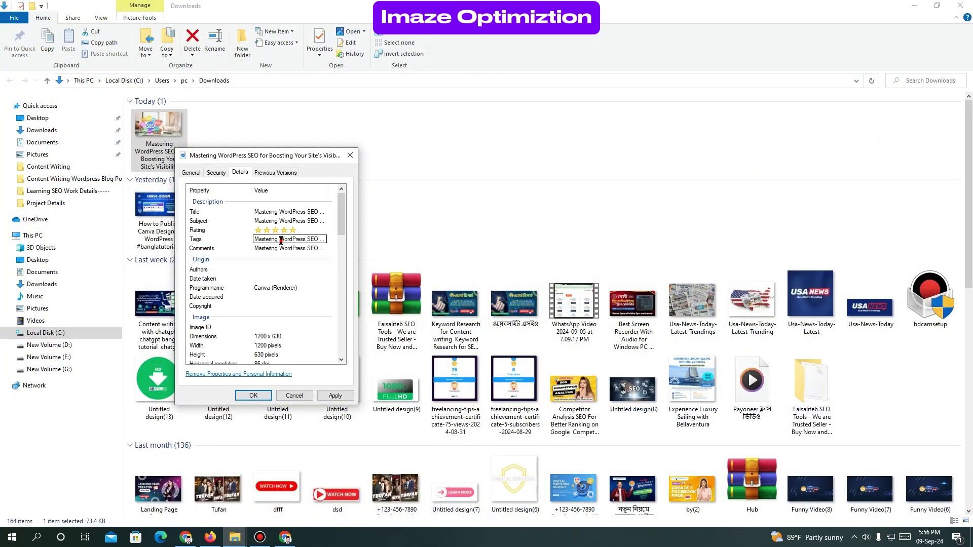
click(280, 240)
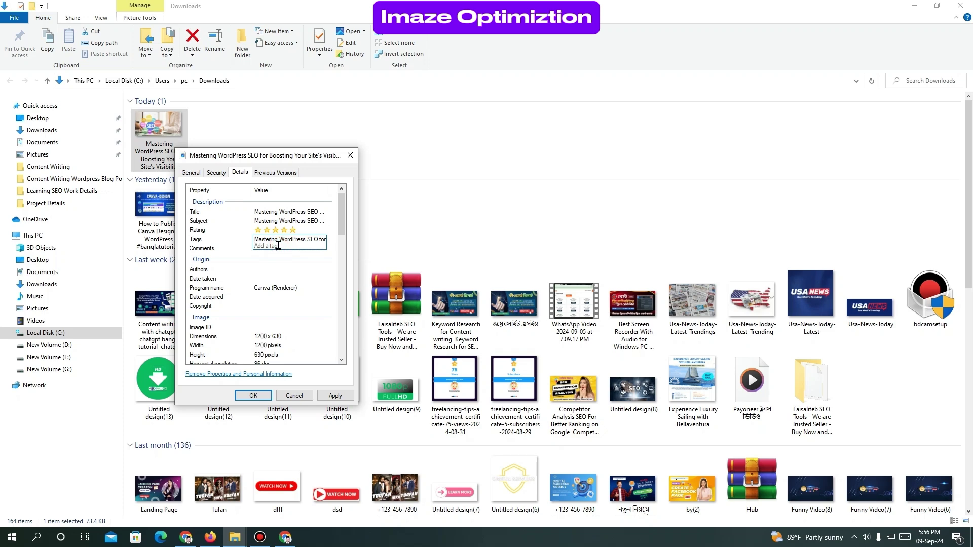
key(ctrl+v)
click(245, 260)
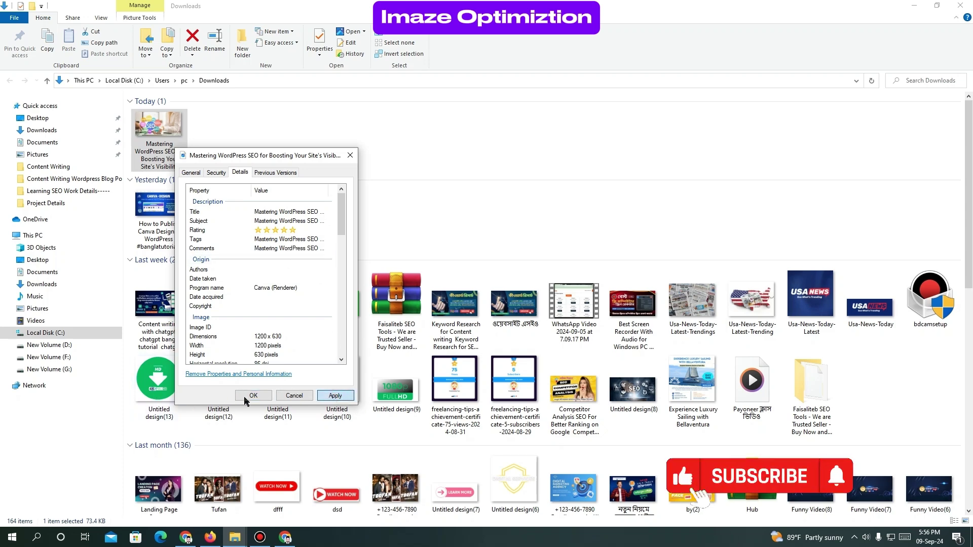
click(337, 396)
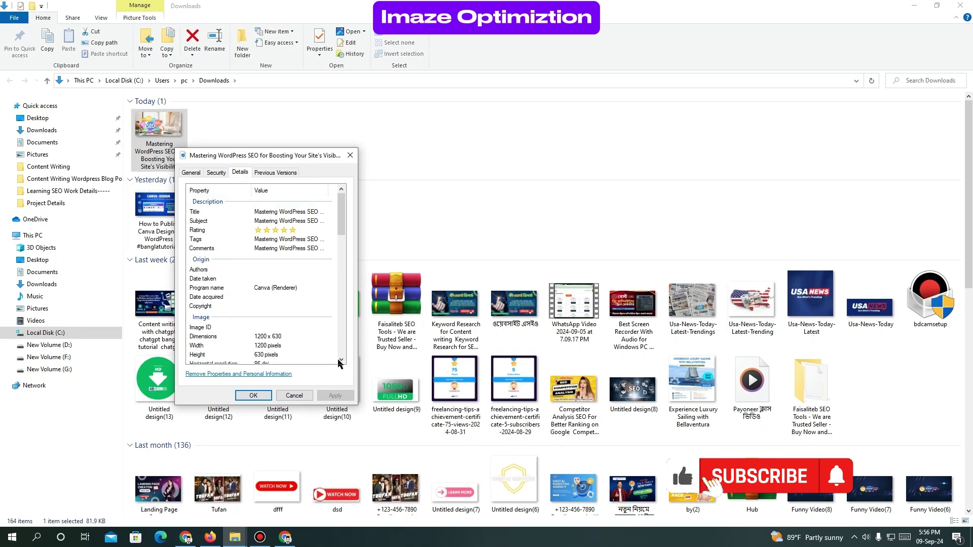
click(261, 394)
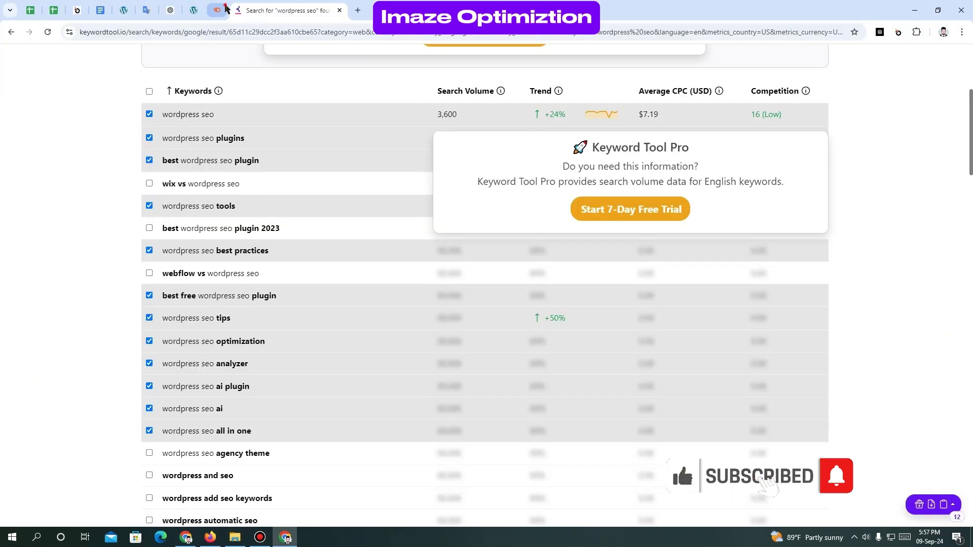
Step: Search Semrush's Keyword Magic Tool for "WordPress SEO" in the US database, correcting the spelling of "Wordpress"
click(220, 14)
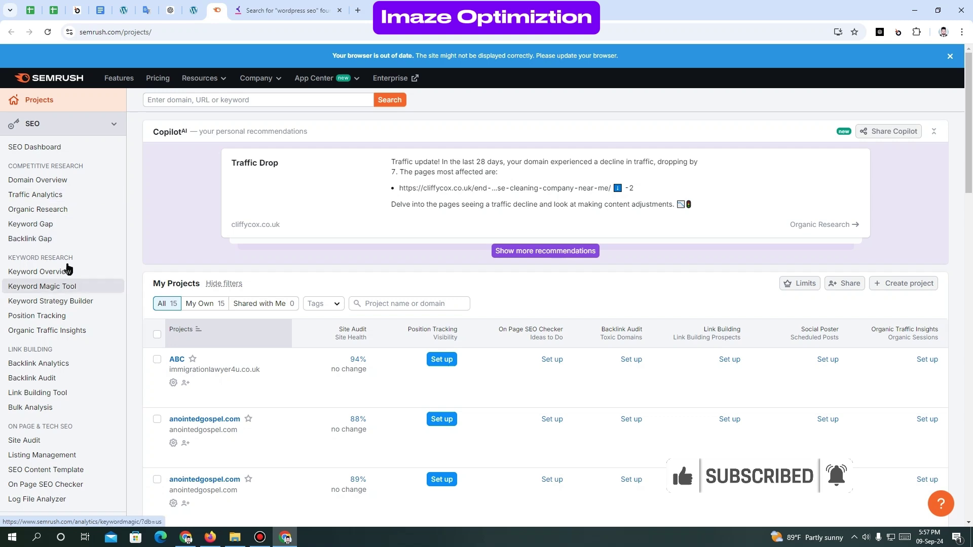
click(79, 285)
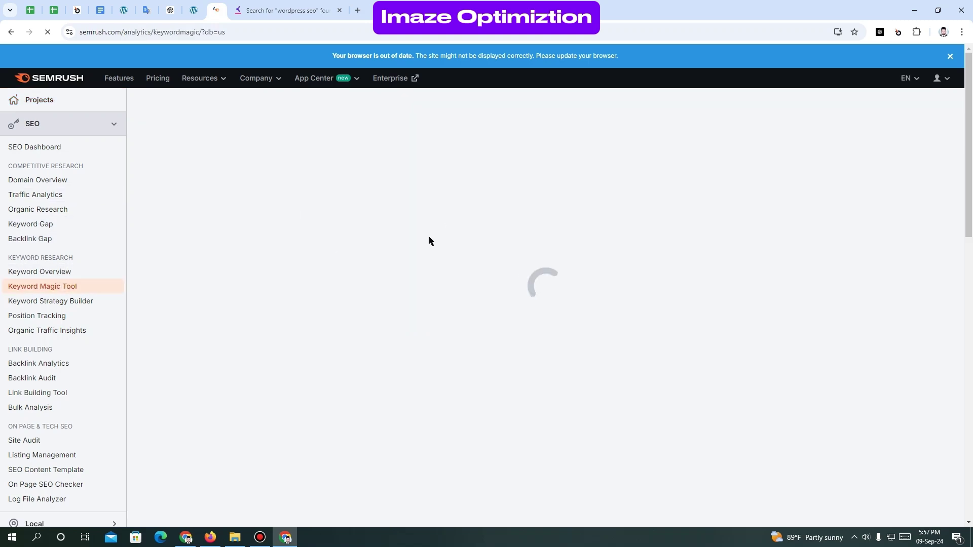
text(Wordpress SEO)
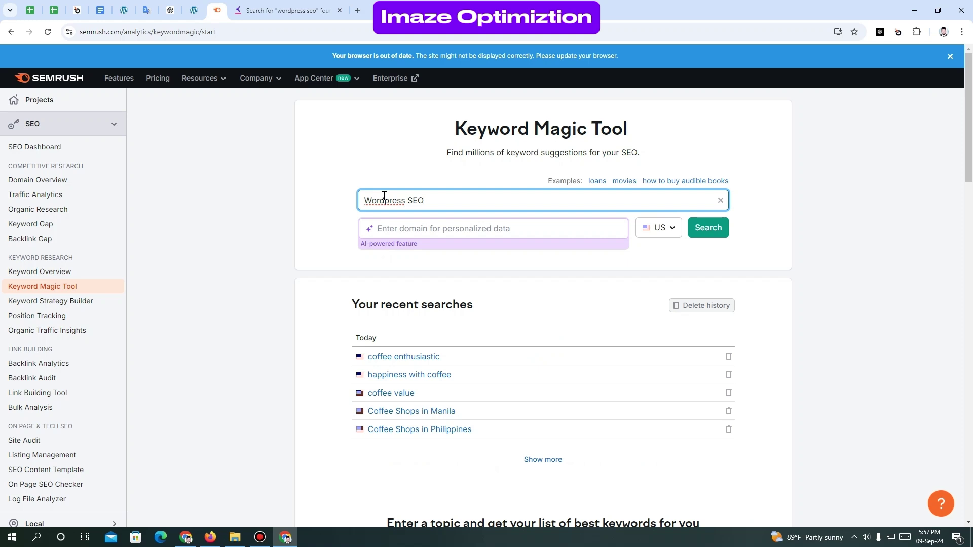
right_click(391, 202)
click(428, 209)
click(708, 228)
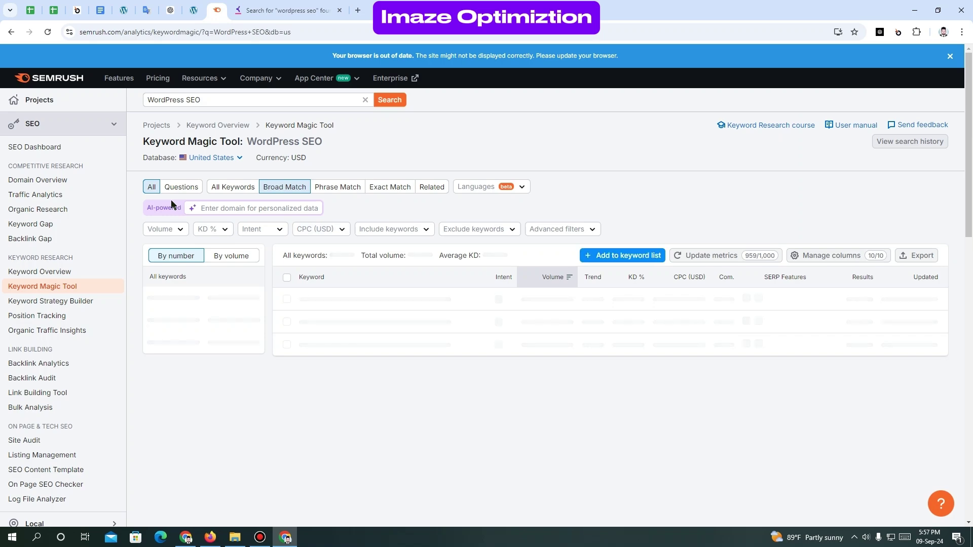
Step: Select the keywords "best seo wordpress plugin for news sites", "best seo practices for images on wordpress" and "seo wordpress"
scroll(279, 276, down, 2)
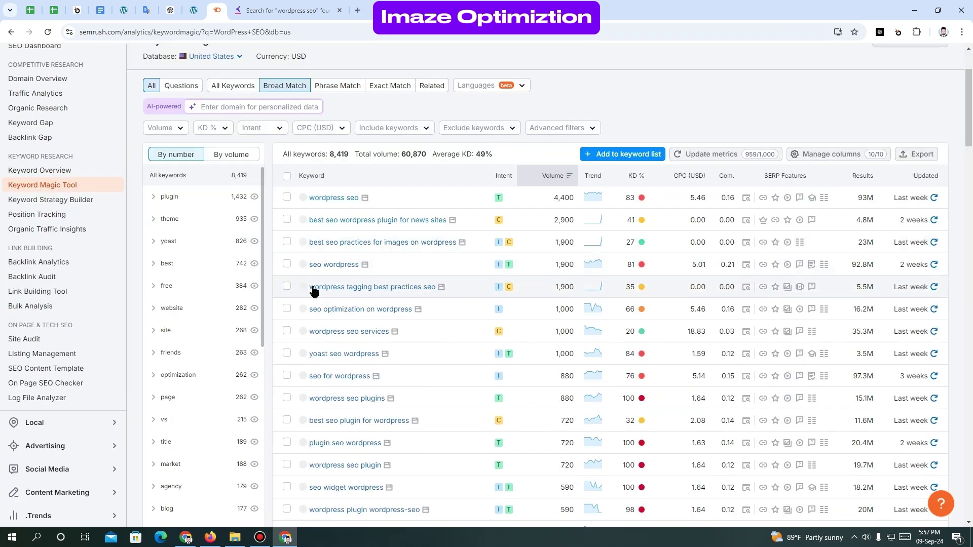
click(287, 219)
click(287, 197)
click(287, 198)
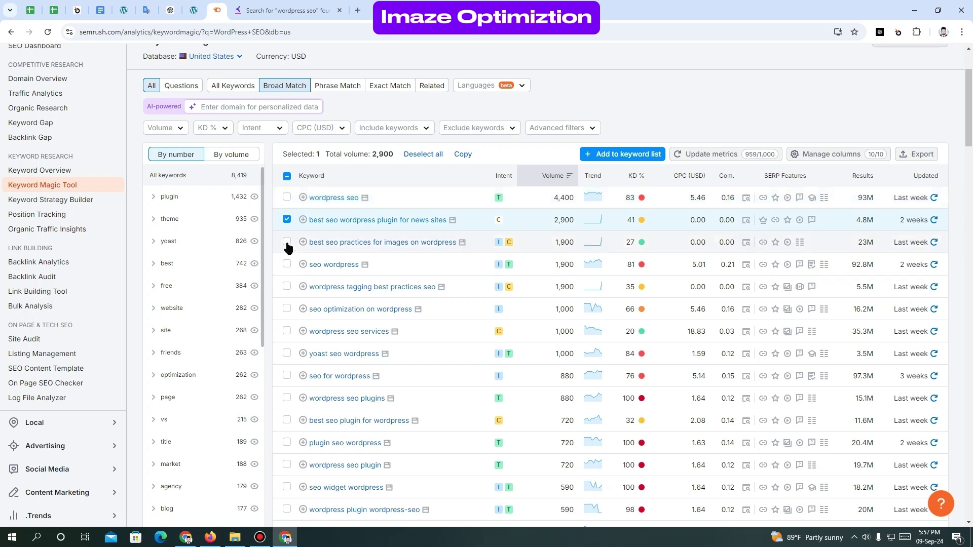
click(287, 243)
click(287, 264)
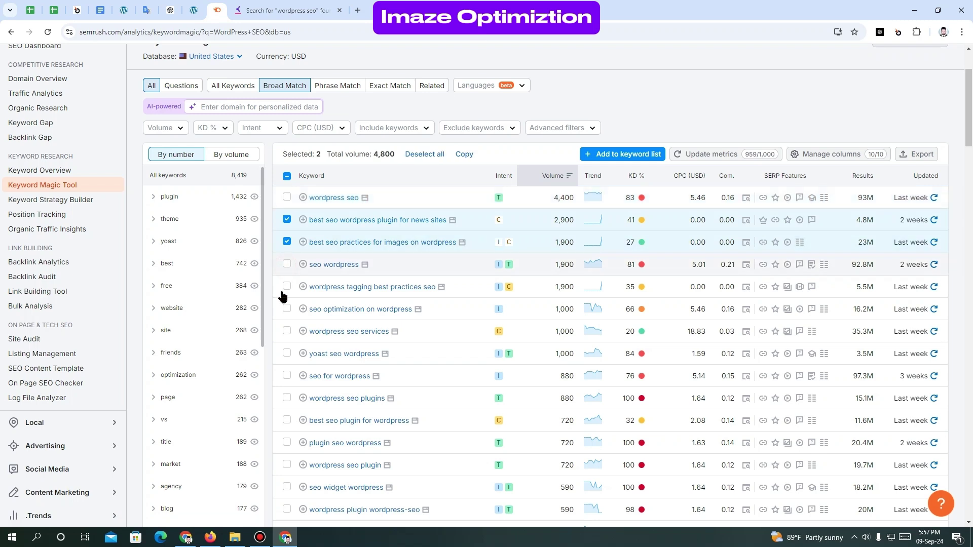
Step: Select "wordpress tagging best practices seo", "seo optimization on wordpress", "wordpress seo services", "yoast seo wordpress" and "seo for wordpress" as well
click(287, 288)
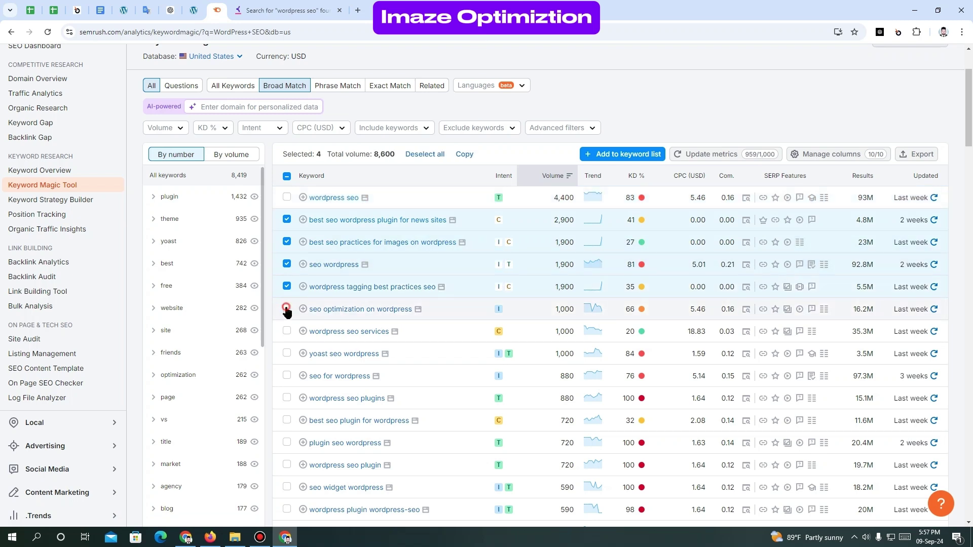
click(287, 309)
click(287, 331)
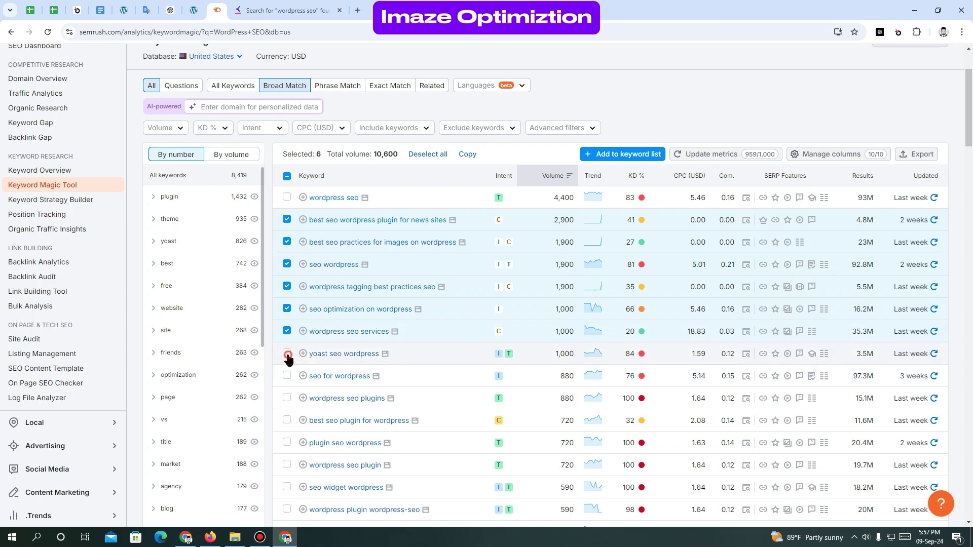
click(287, 354)
click(287, 376)
Step: Select "wordpress seo plugins", "best seo plugin for wordpress", "plugin seo wordpress", "wordpress seo plugin" and "seo widget wordpress" too
click(286, 398)
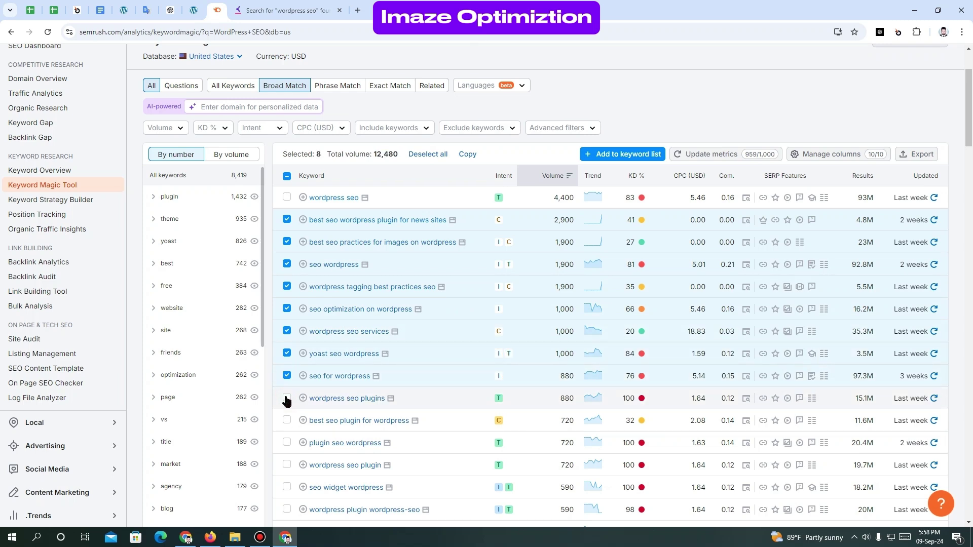
click(287, 421)
scroll(287, 409, down, 1)
click(287, 442)
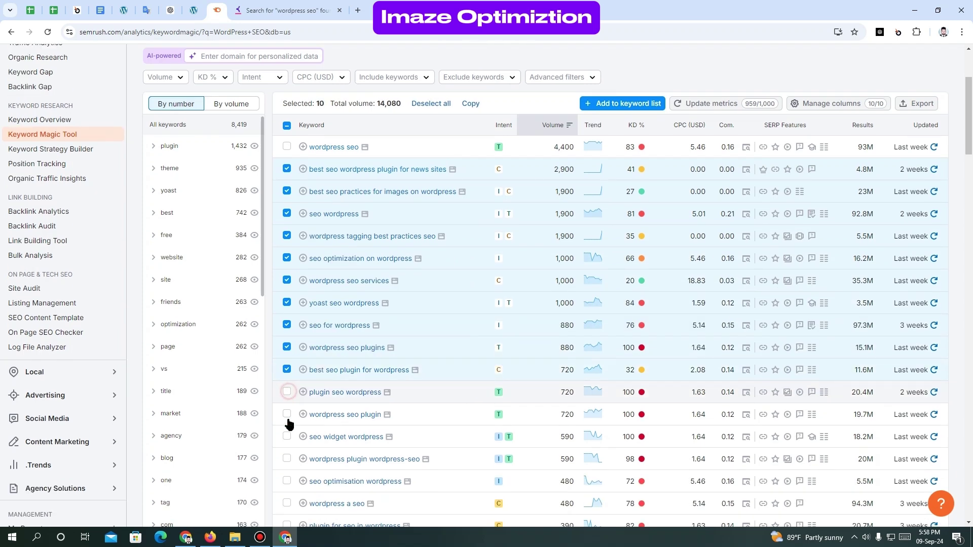
click(287, 465)
click(287, 437)
Step: Export only the selected keywords from the Keyword Magic Tool as an XLSX file
scroll(925, 282, up, 3)
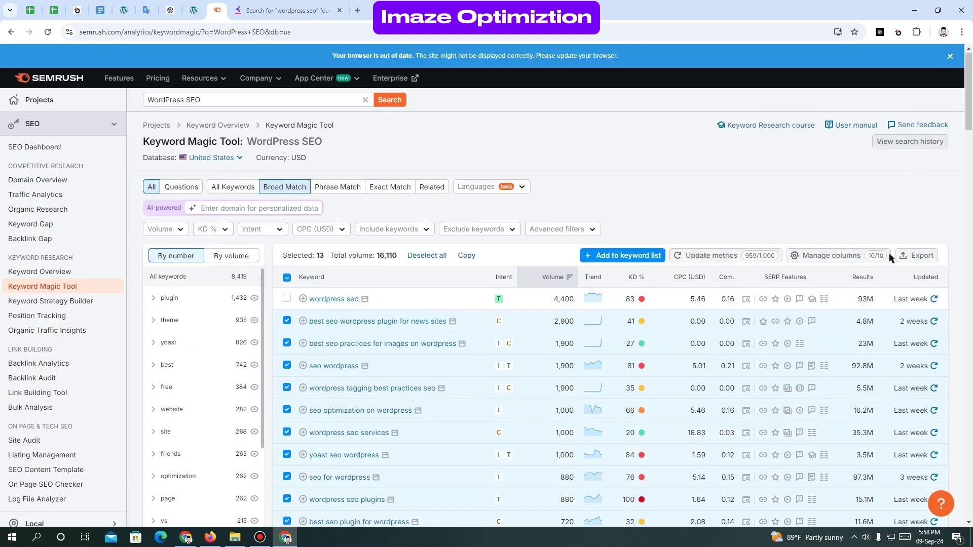
scroll(912, 159, down, 2)
click(913, 159)
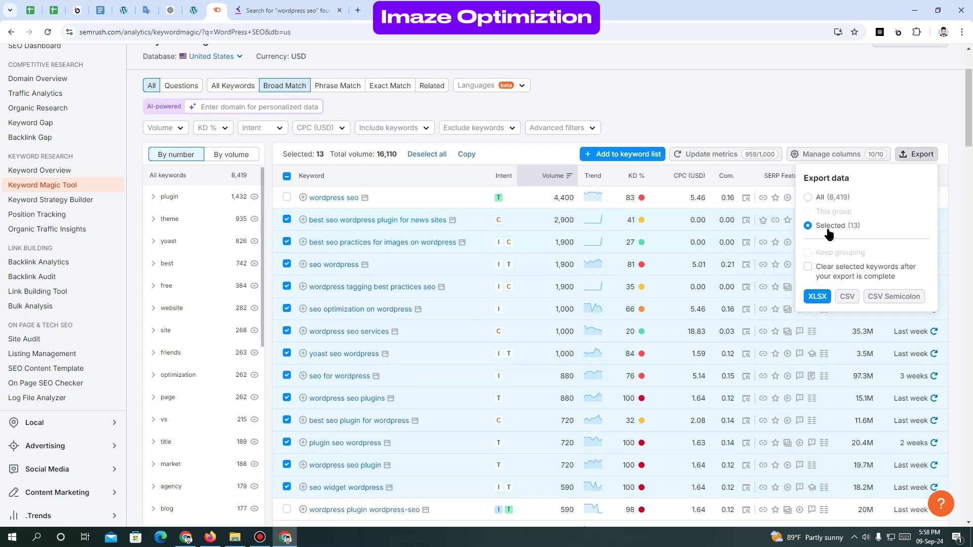
click(808, 198)
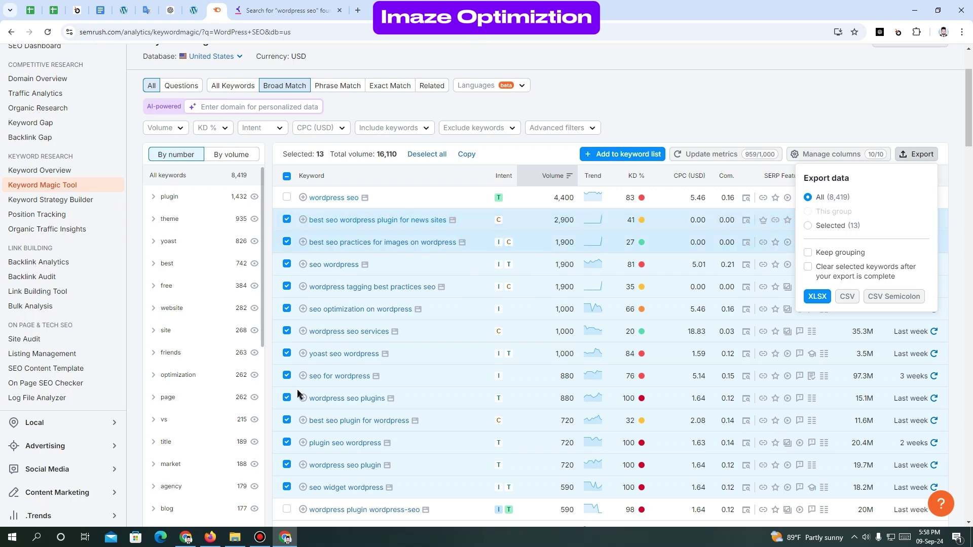
click(808, 226)
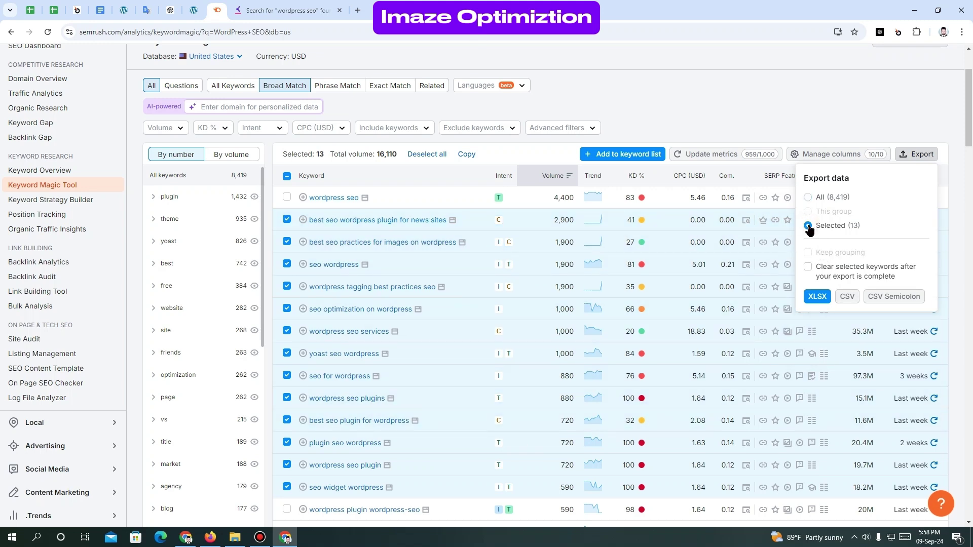
click(816, 297)
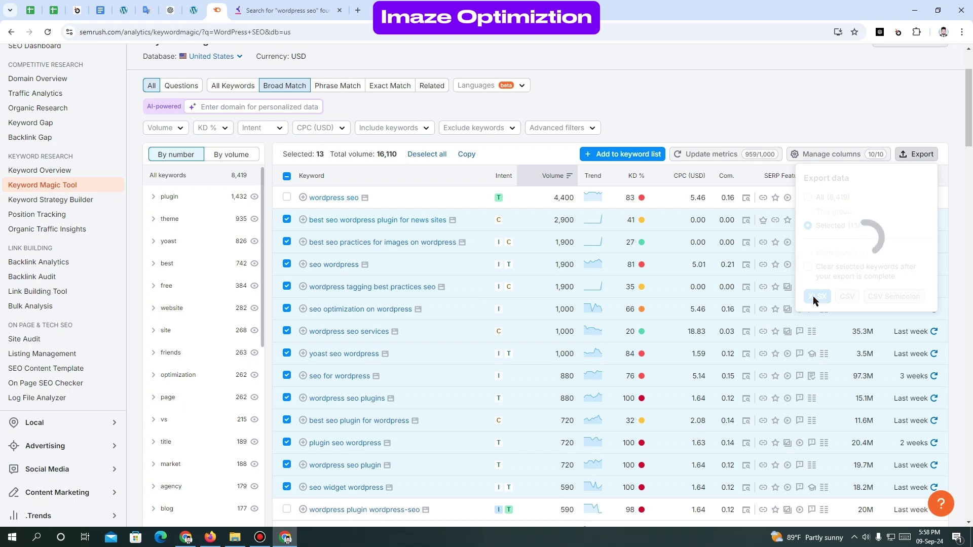
click(916, 155)
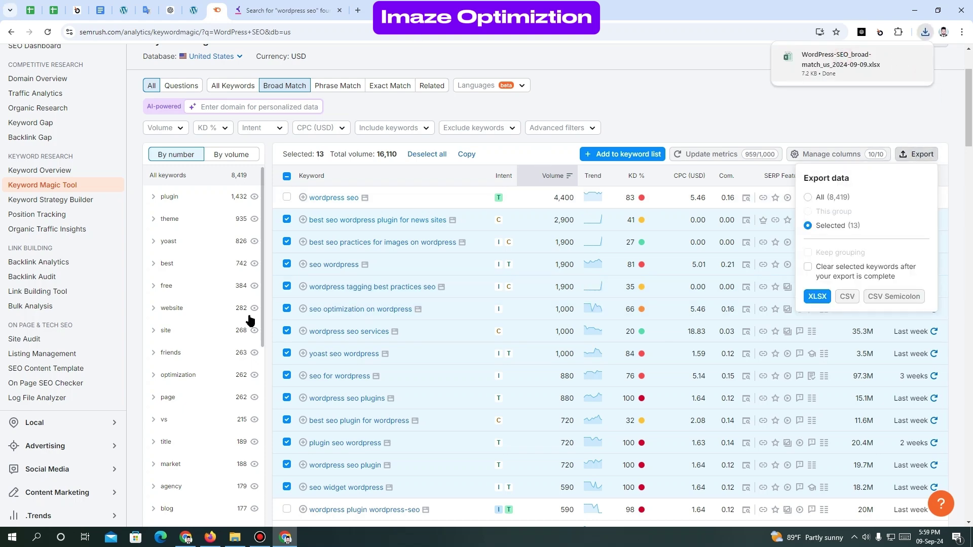
scroll(287, 320, up, 2)
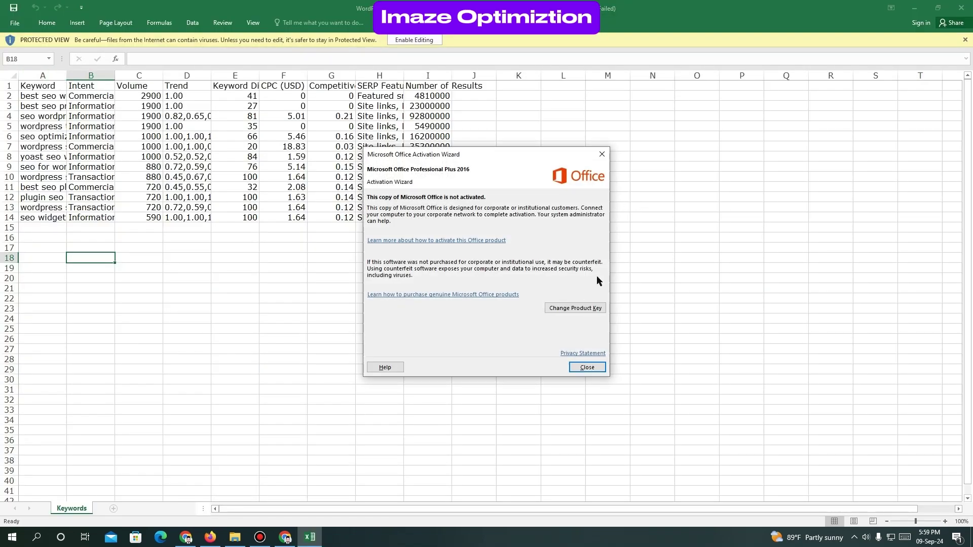
Step: Dismiss the Office activation wizard and widen the Keyword column to fit its full contents
click(586, 367)
drag(69, 56, 168, 56)
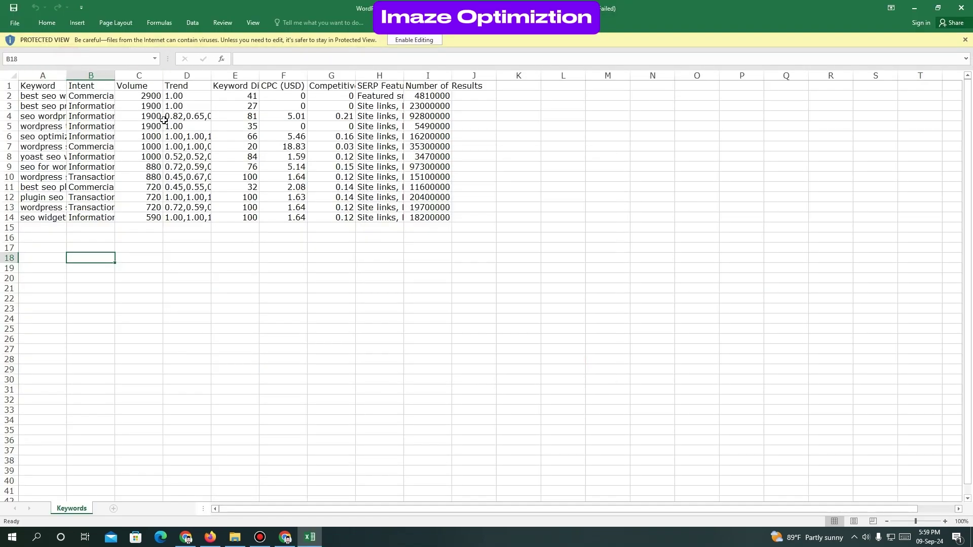
click(158, 135)
double_click(67, 75)
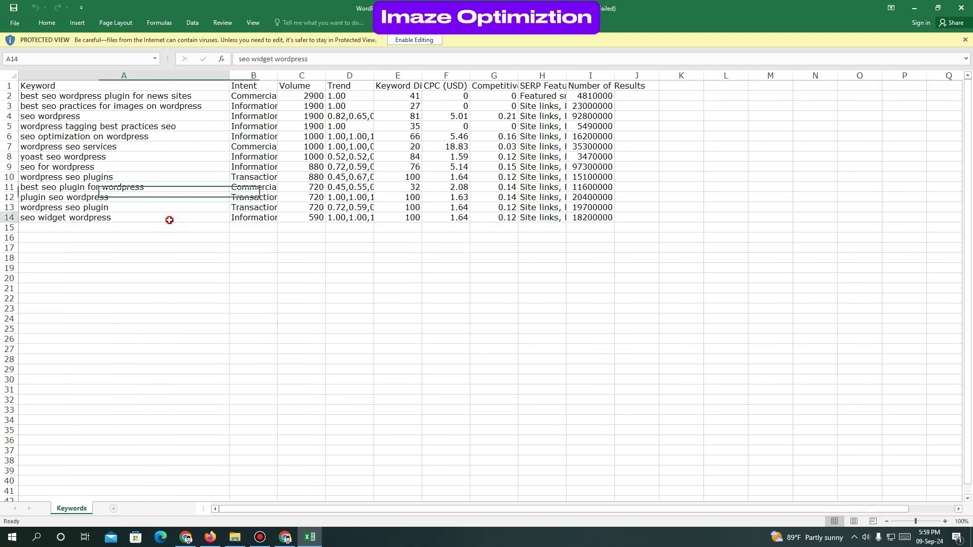
Step: Copy all the exported keywords in cells A2 to A14
click(122, 217)
drag(52, 96, 59, 217)
right_click(85, 189)
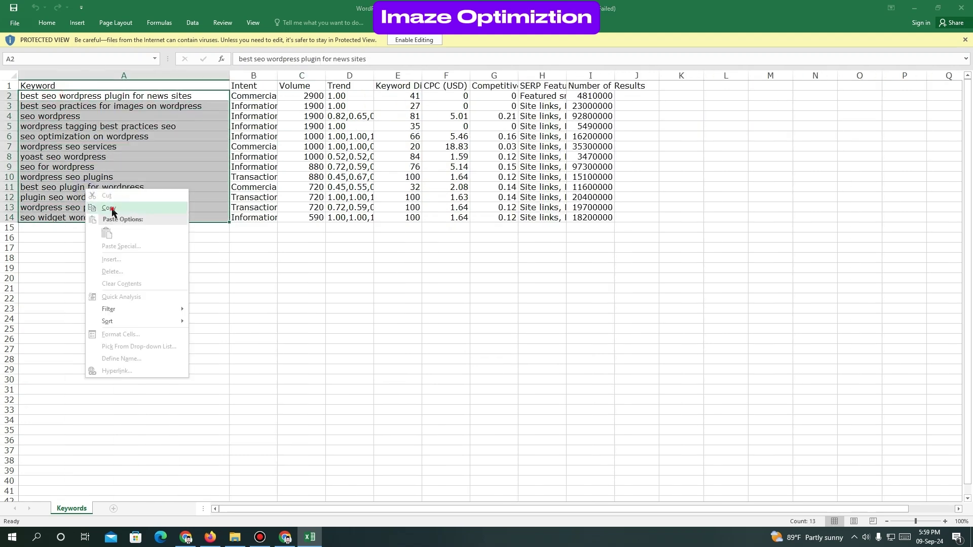
click(140, 208)
Step: Switch to the Downloads folder and open the detail properties of the image "Mastering WordPress SEO for Boosting Your Site's Visibility"
click(234, 538)
click(233, 162)
right_click(233, 162)
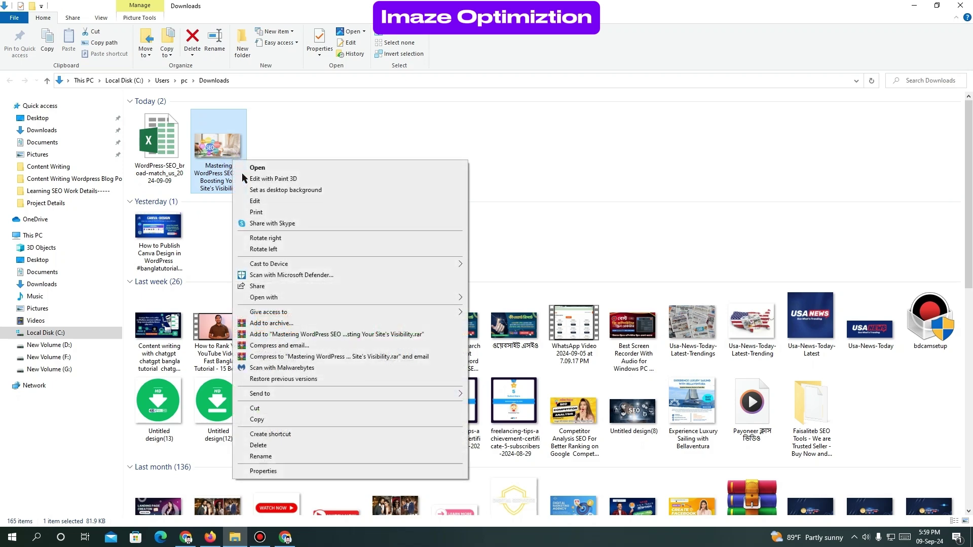
click(278, 472)
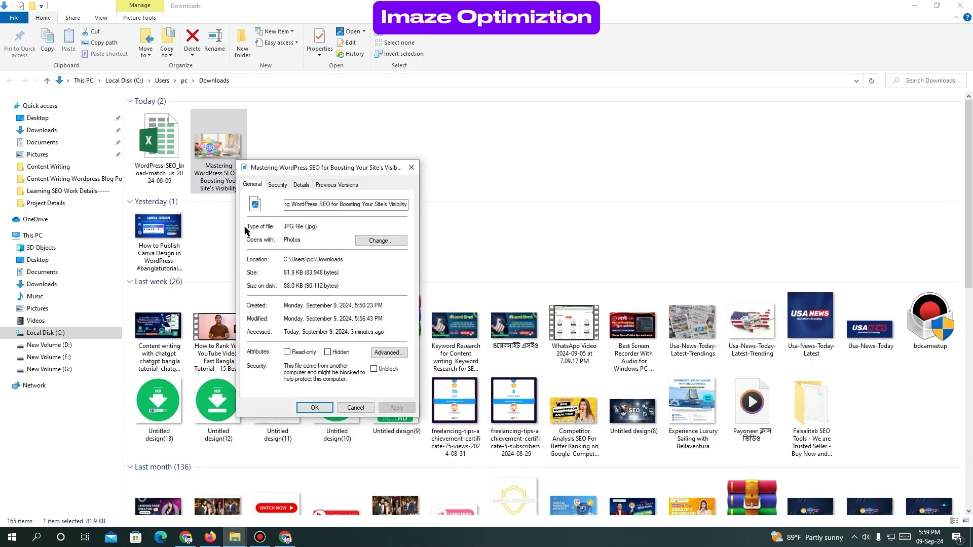
click(301, 185)
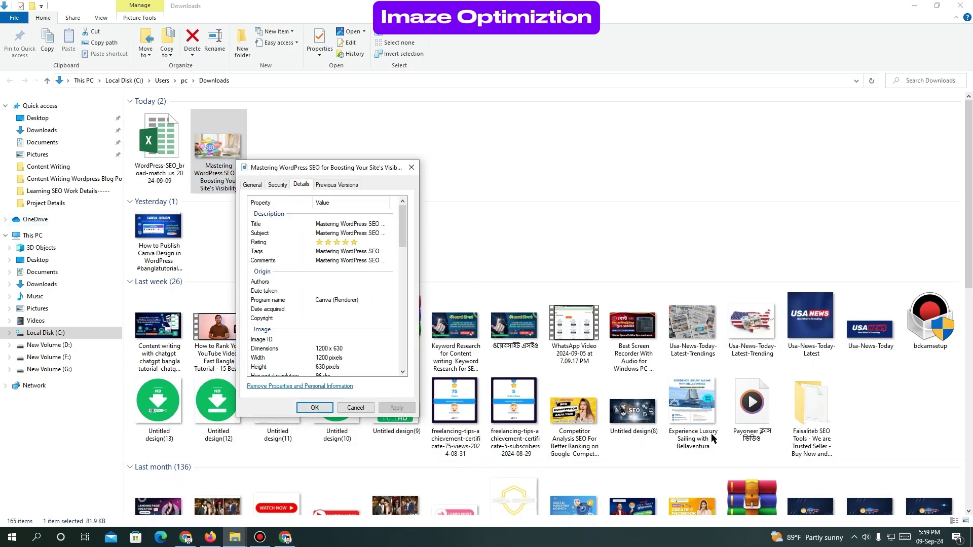
Step: Examine the image's tags and comments, then close its properties
click(335, 252)
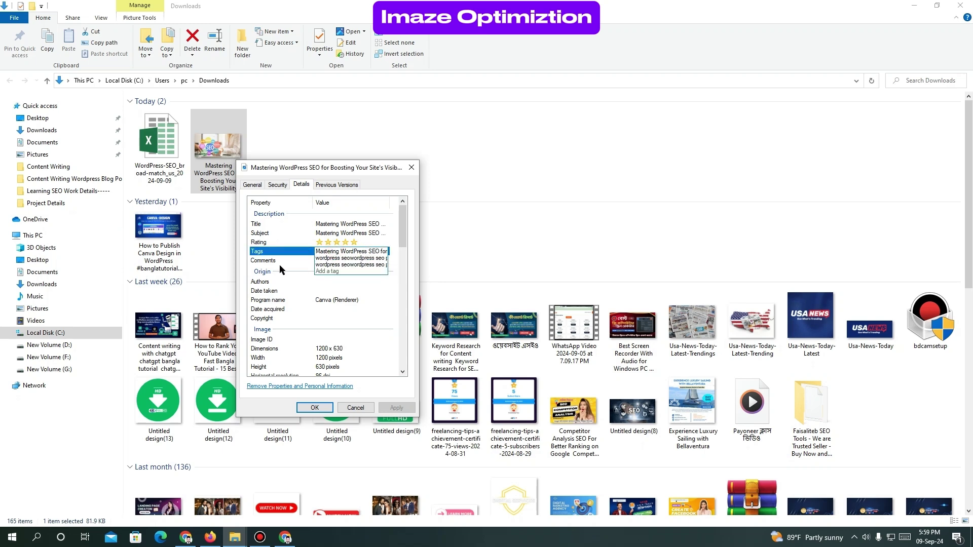
click(300, 262)
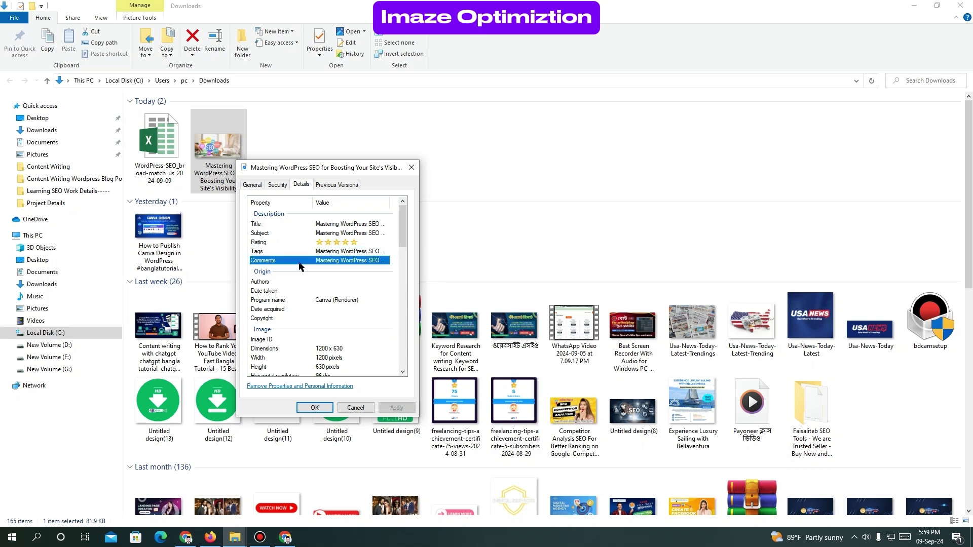
click(341, 252)
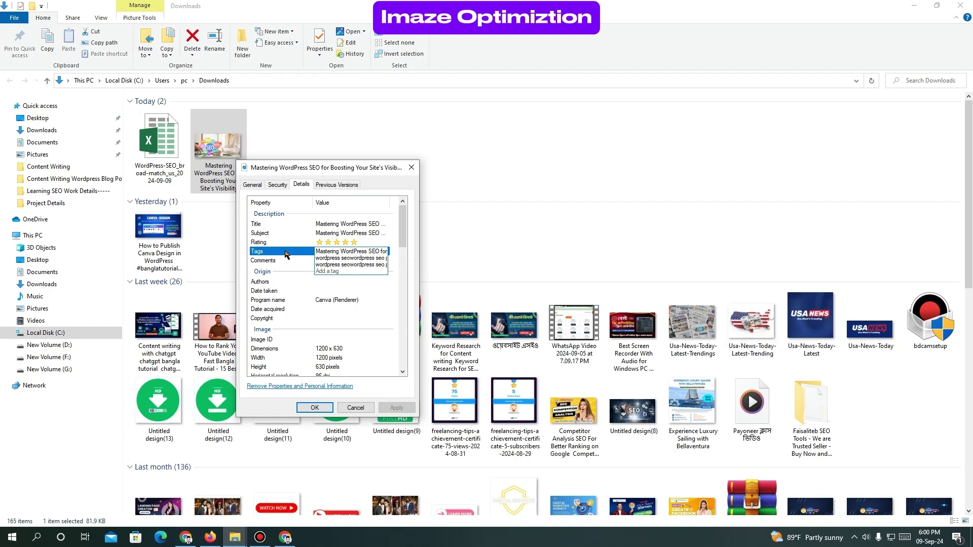
click(296, 253)
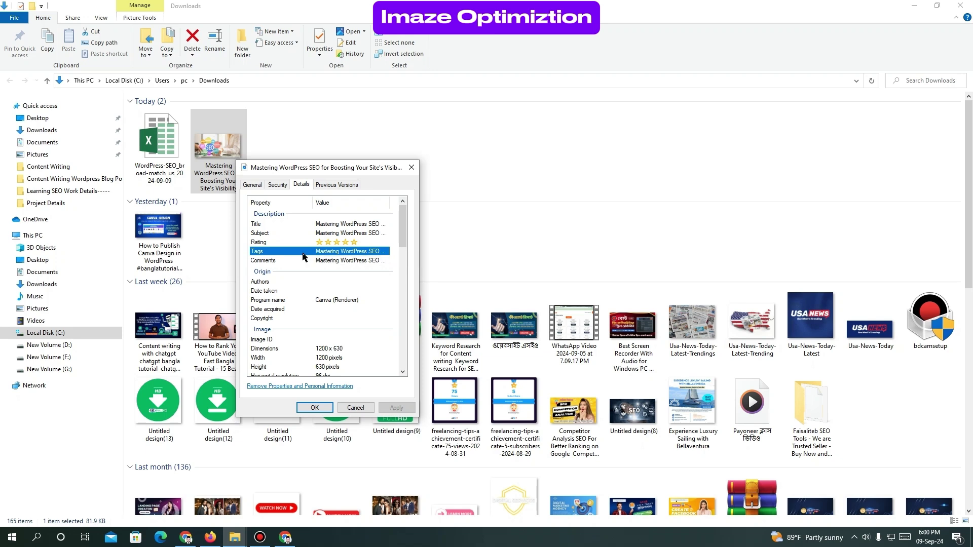
click(317, 252)
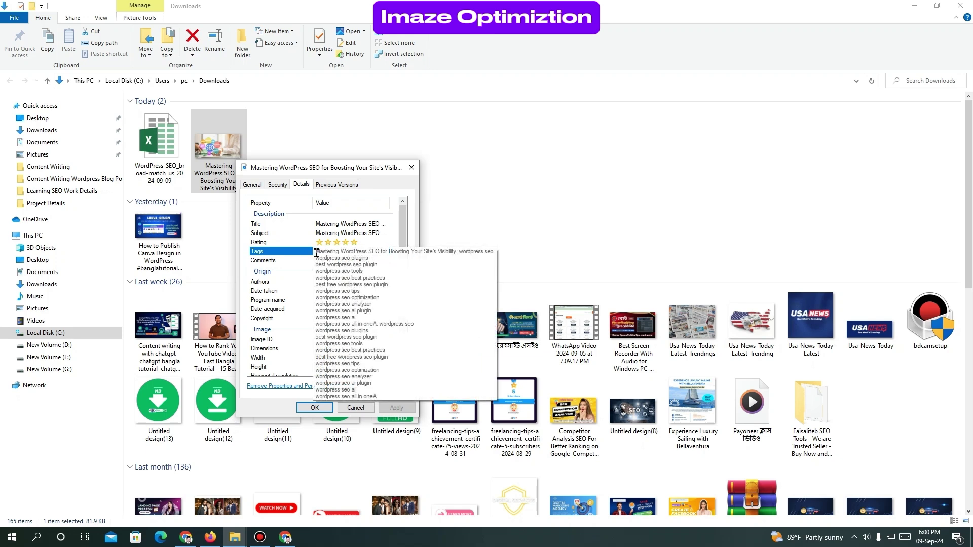
click(305, 254)
click(336, 252)
click(336, 141)
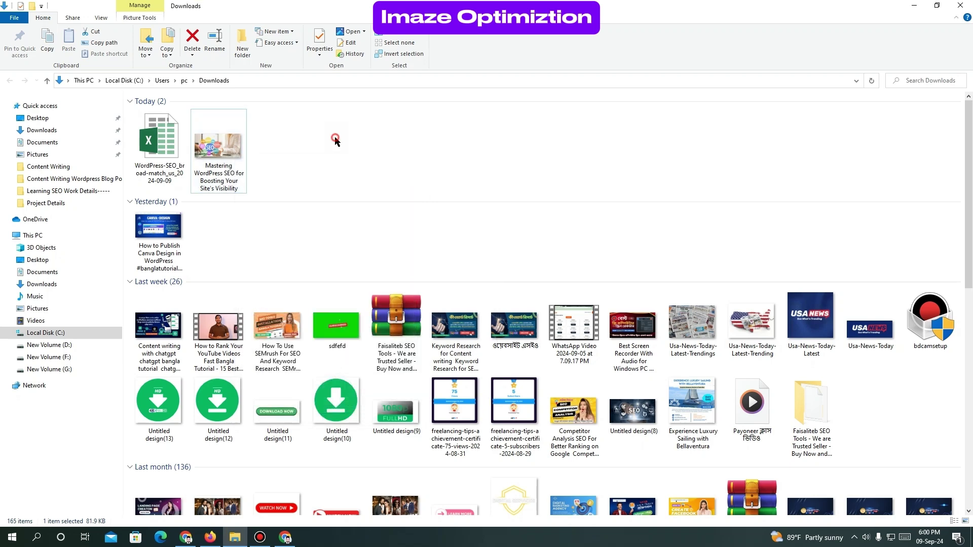
Step: Switch to the WordPress post editor in Chrome and add an Image block in the empty paragraph below the post title
click(286, 540)
click(193, 10)
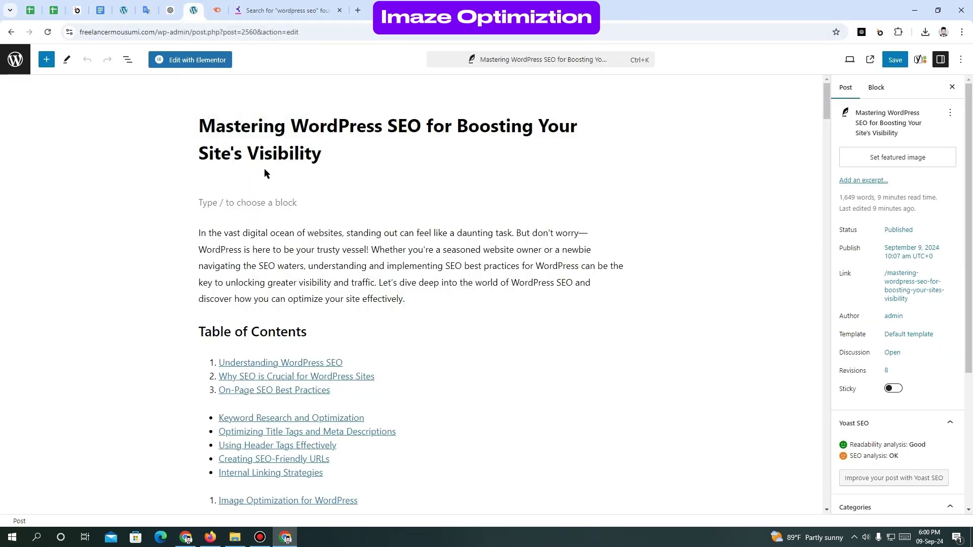
click(269, 198)
scroll(327, 165, down, 20)
scroll(366, 227, up, 20)
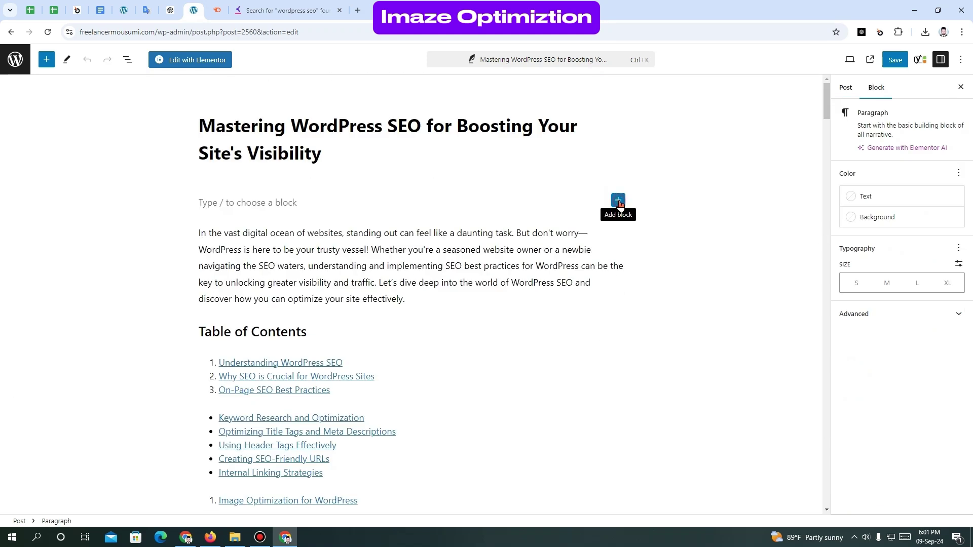
click(618, 198)
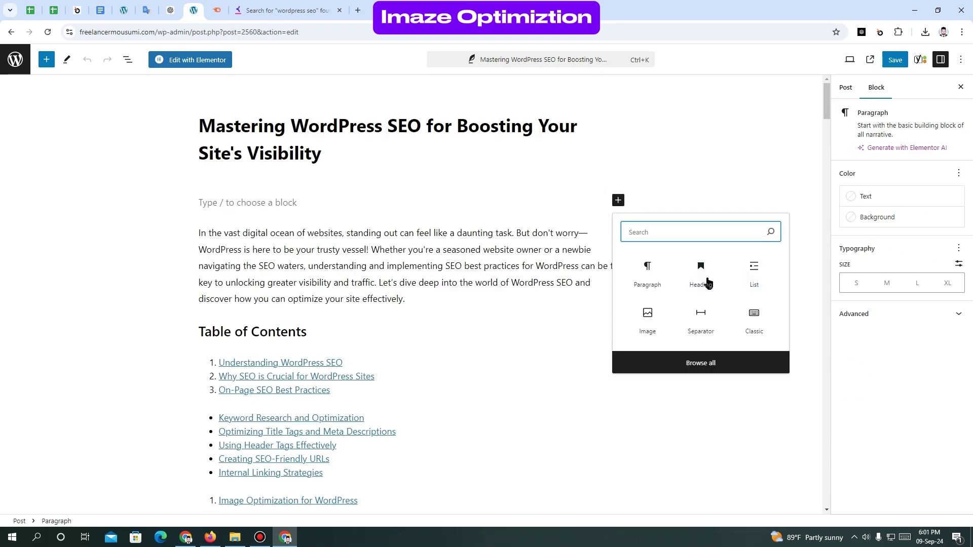
click(651, 321)
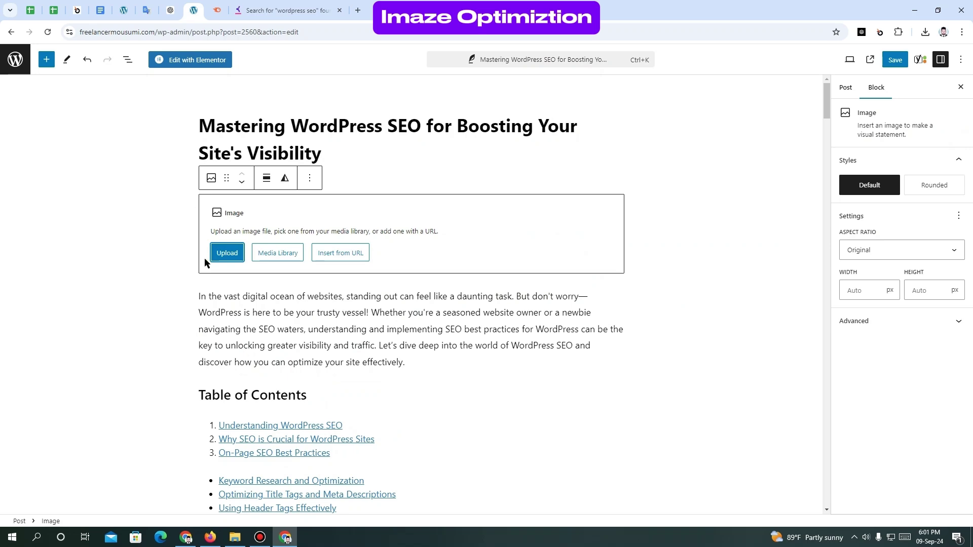
Step: Upload the image "Mastering WordPress SEO for Boosting Your Site's Visibility" from Downloads into the Image block
click(225, 255)
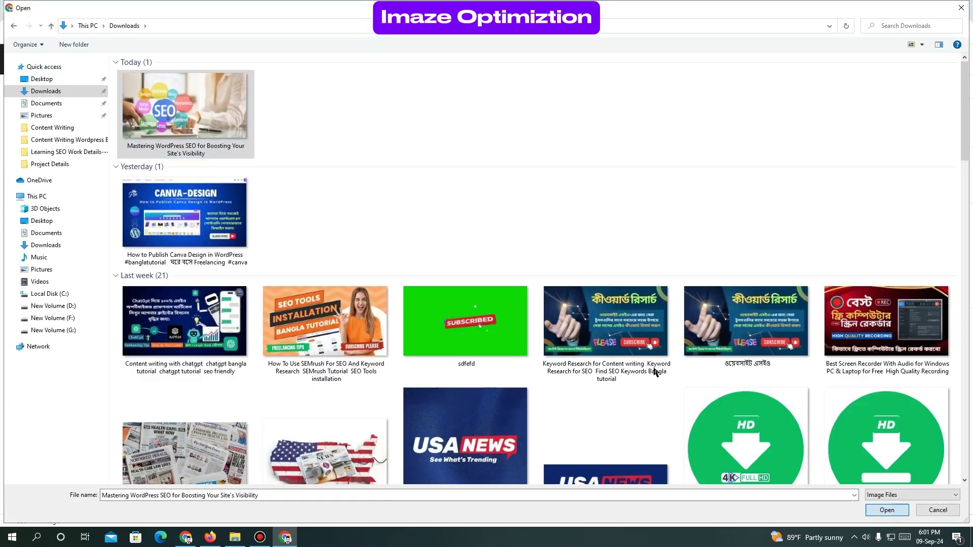
key(Return)
scroll(571, 288, down, 1)
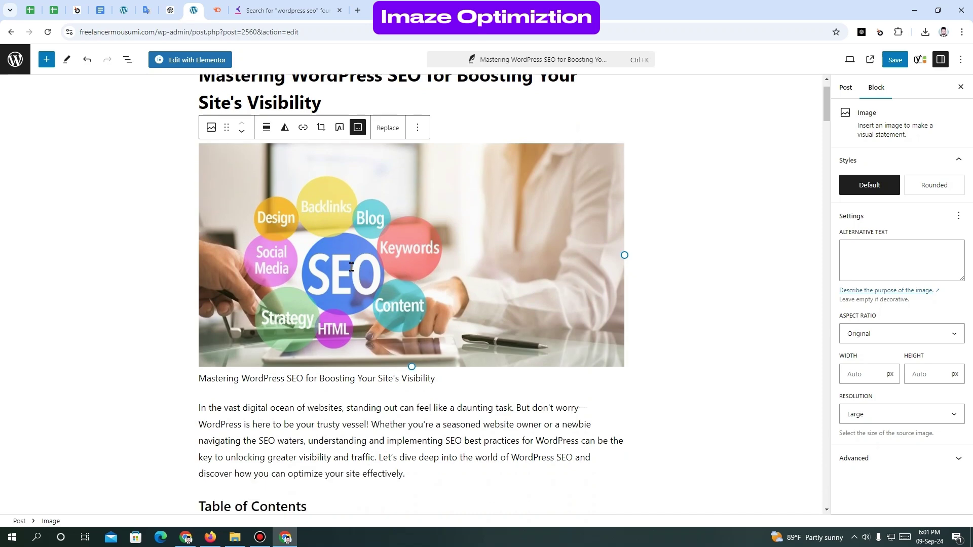
Step: Expand the Yoast SEO analysis below the post and review its problems and improvements, including the image keyphrase
scroll(352, 267, down, 8)
drag(829, 143, 811, 517)
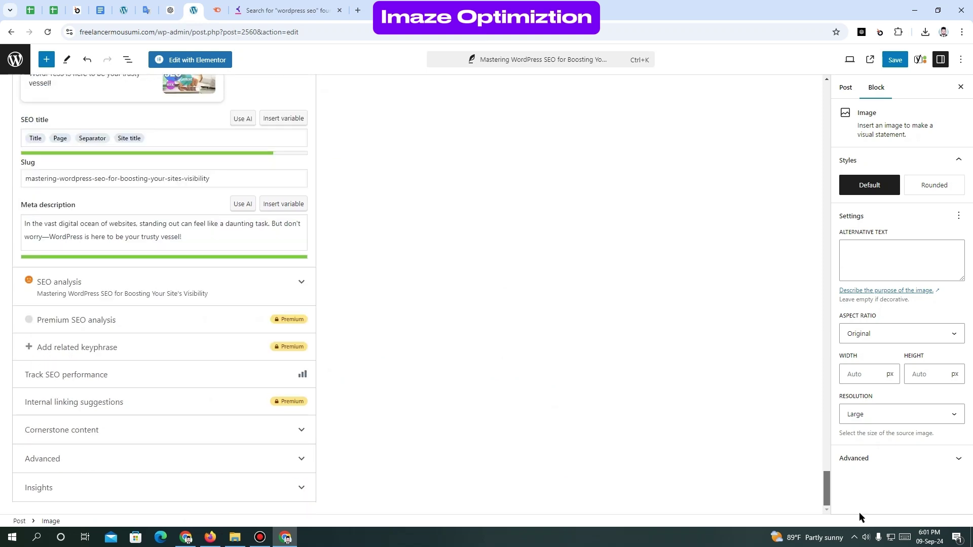
click(301, 286)
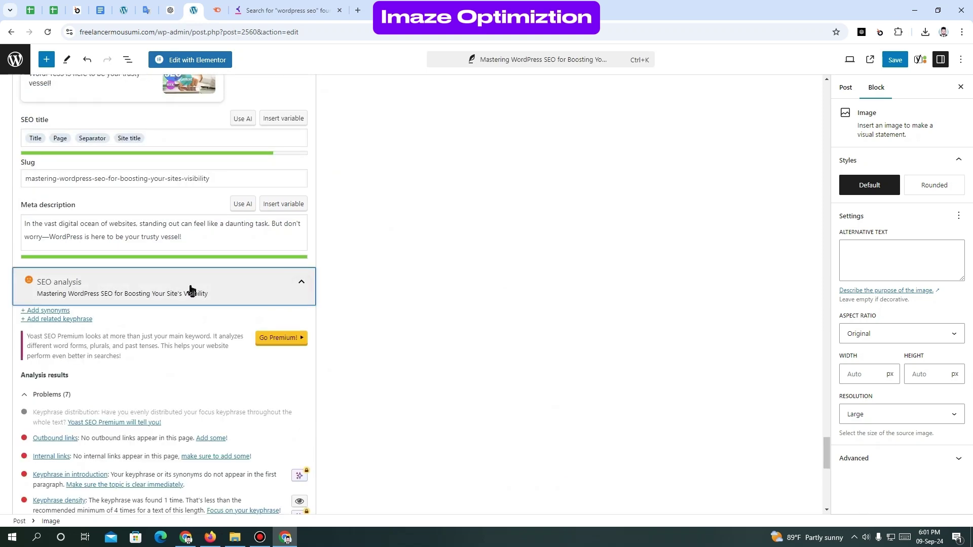
scroll(163, 342, down, 5)
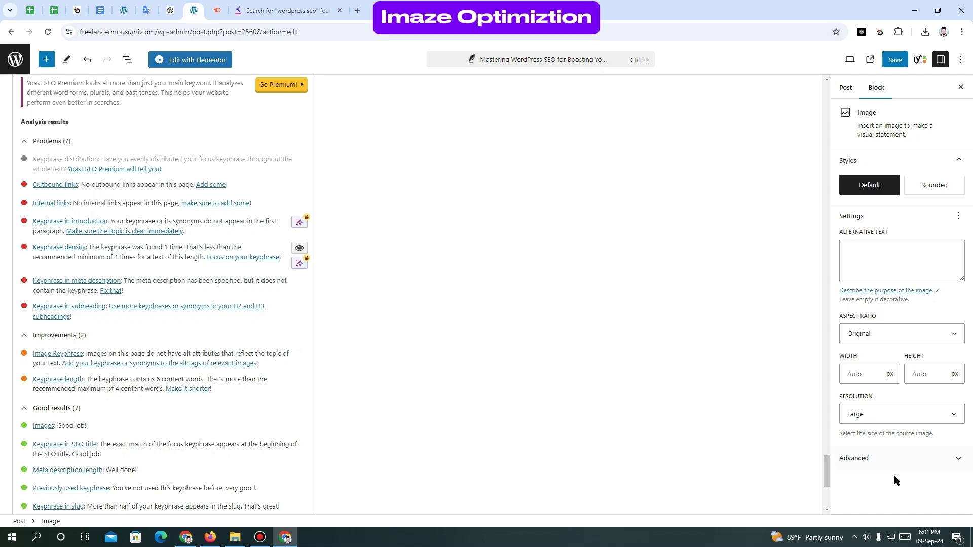
drag(831, 477, 860, 93)
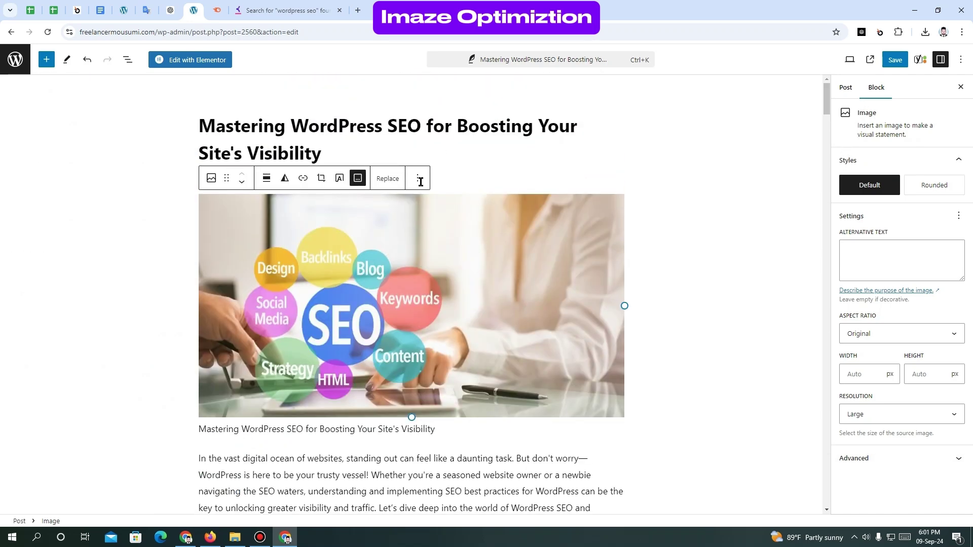
click(414, 161)
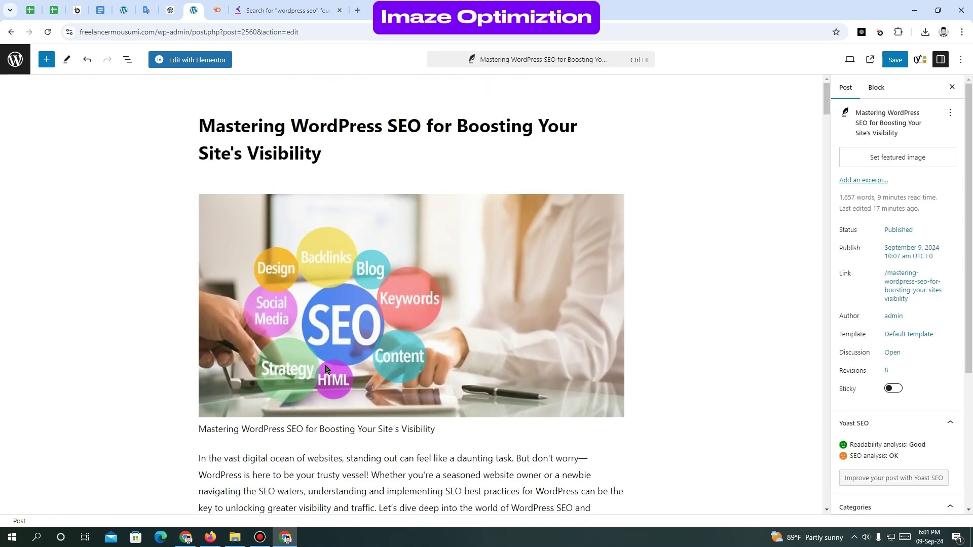
click(367, 367)
scroll(281, 333, down, 2)
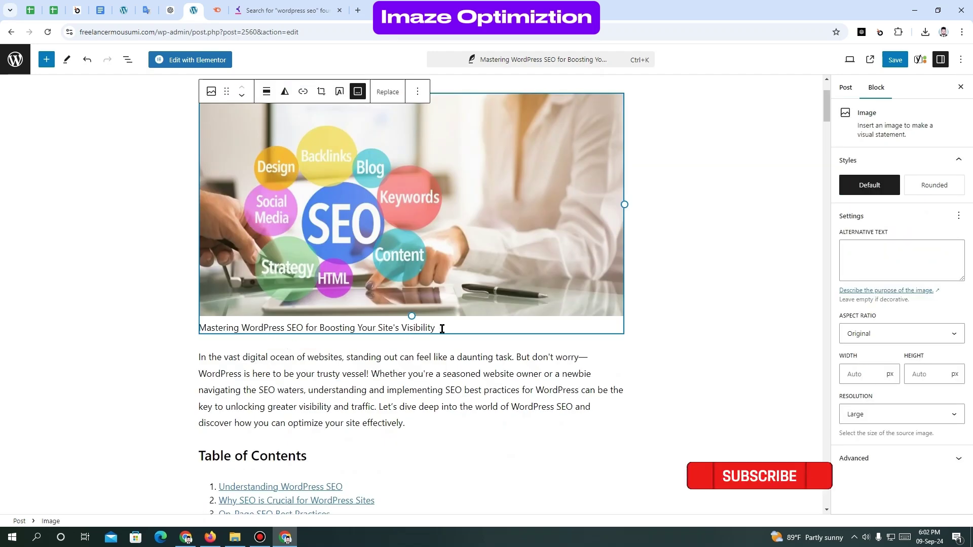
click(653, 341)
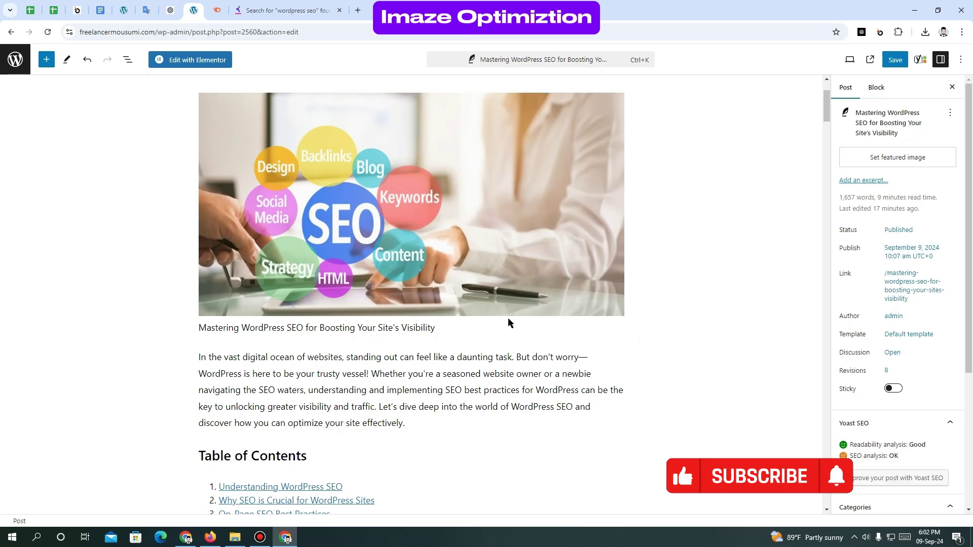
scroll(709, 367, up, 2)
scroll(765, 397, down, 3)
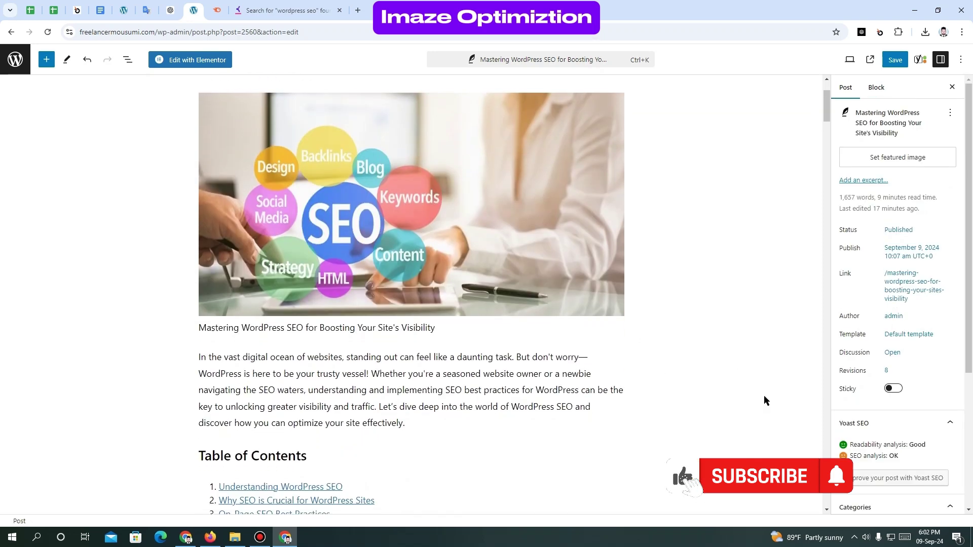
scroll(760, 397, up, 3)
click(518, 287)
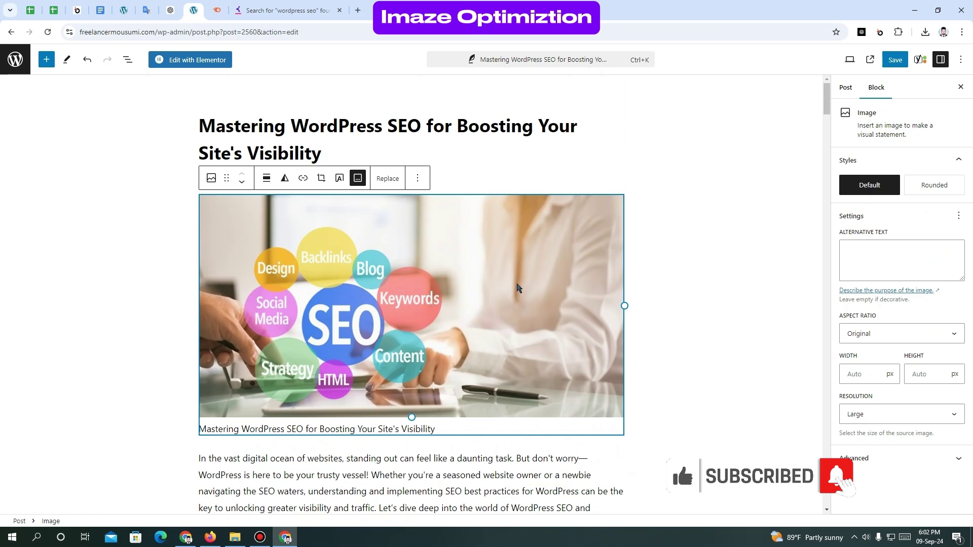
Step: Copy the post title "Mastering WordPress SEO for Boosting Your Site's Visibility" into the image's alternative text
triple_click(277, 144)
key(ctrl+c)
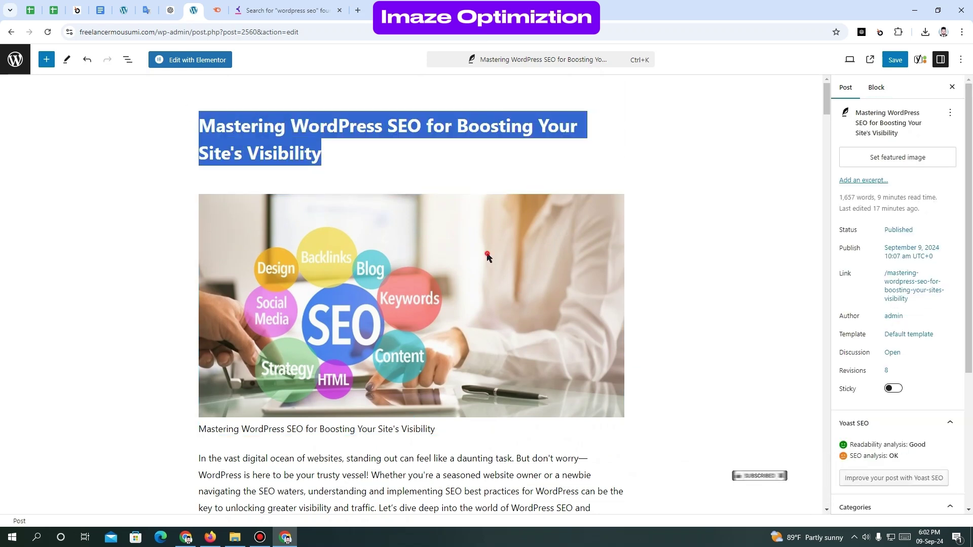
click(361, 155)
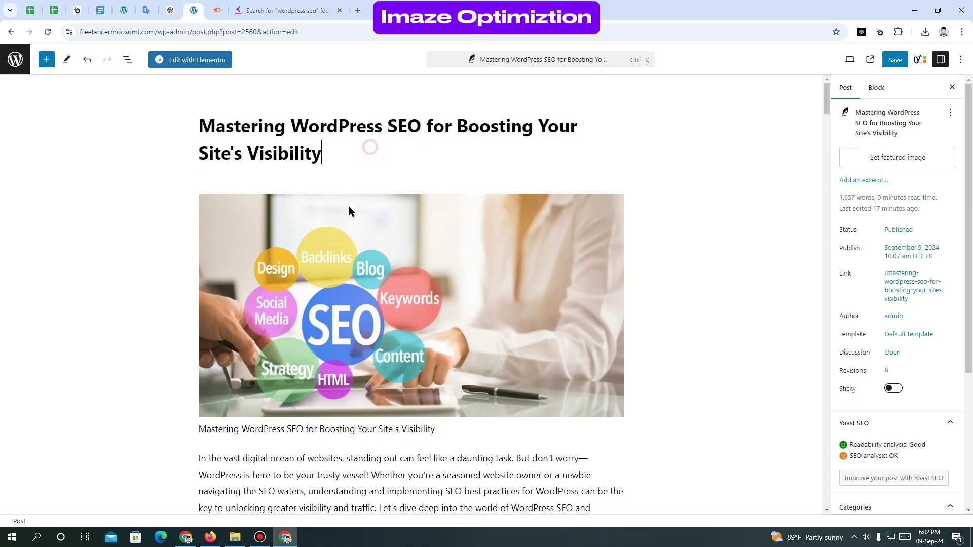
click(370, 277)
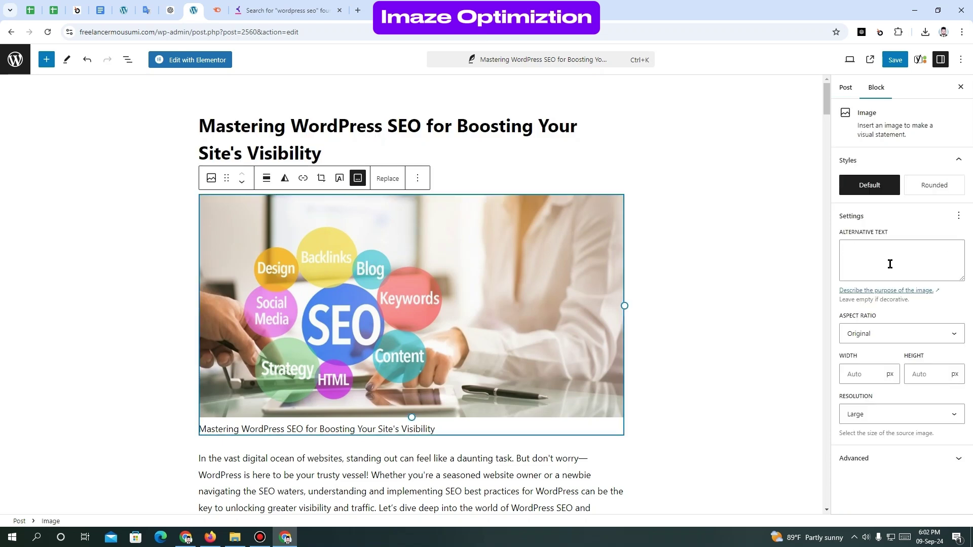
click(872, 250)
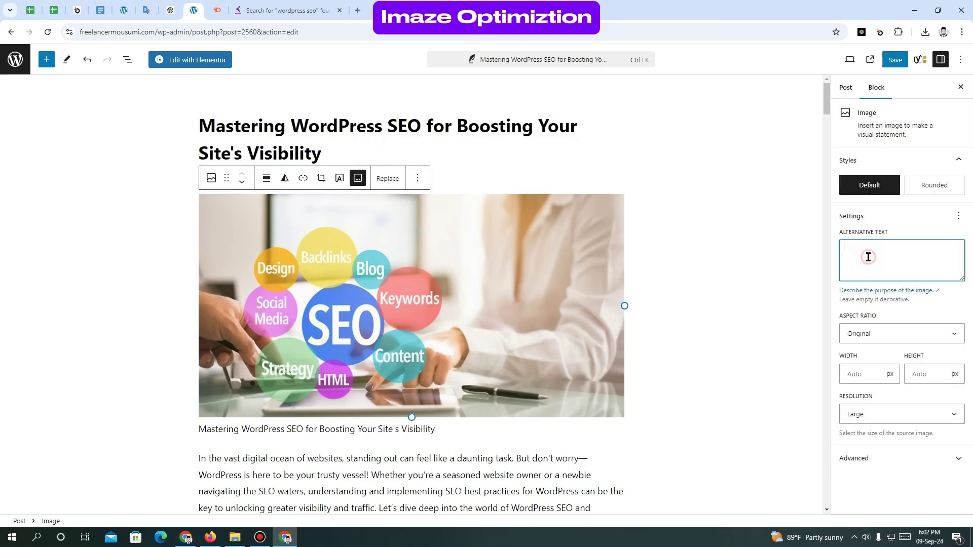
key(ctrl+v)
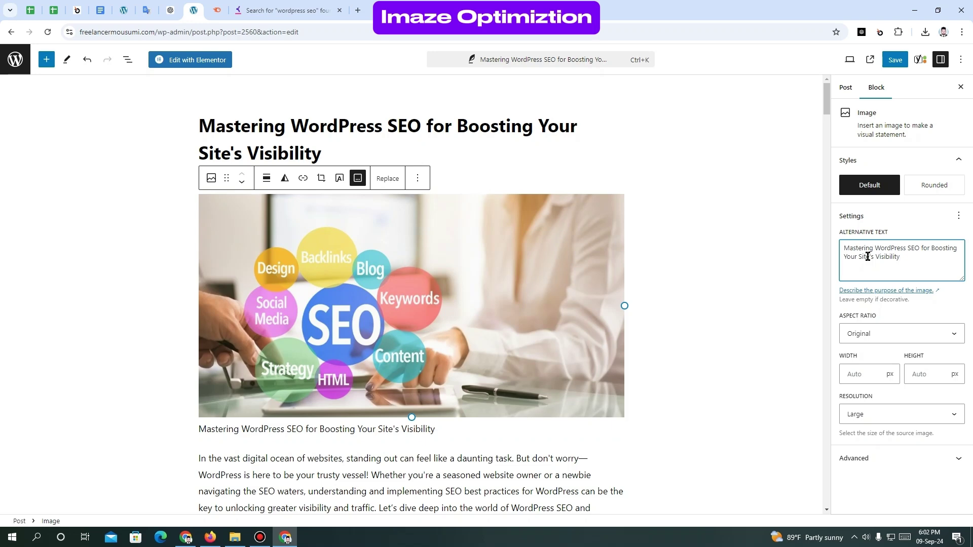
Step: Recheck the Yoast SEO analysis results for the image keyphrase after the alternative text change
scroll(593, 279, down, 15)
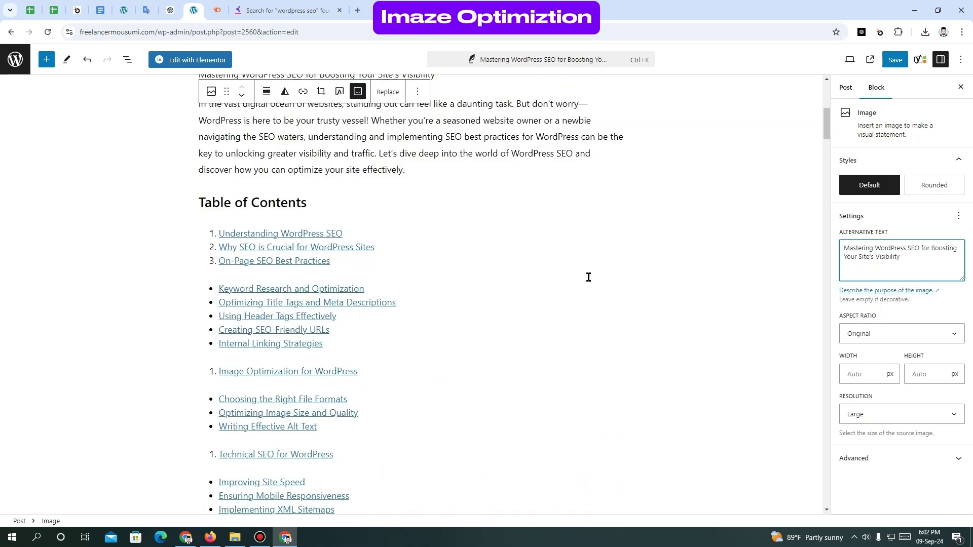
scroll(638, 312, down, 15)
drag(851, 405, 827, 419)
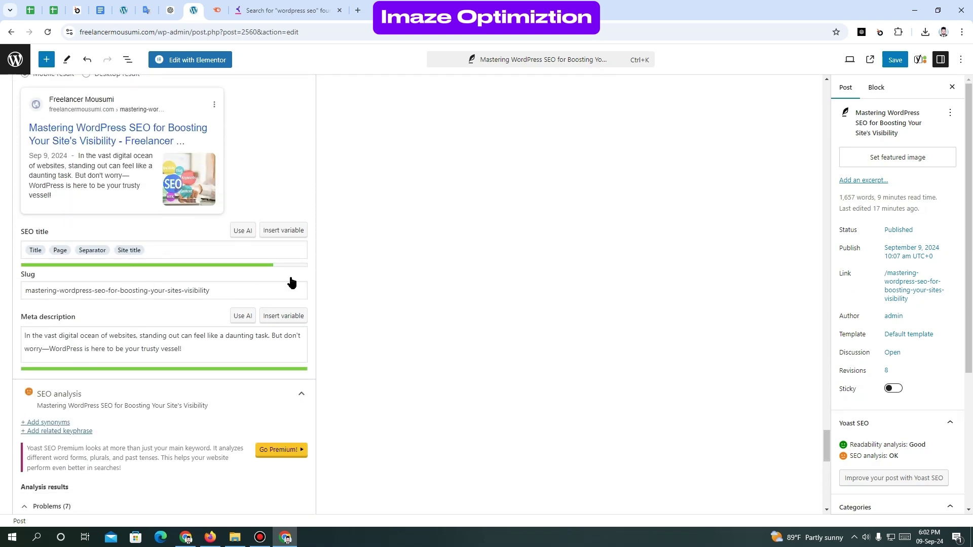
scroll(291, 283, down, 5)
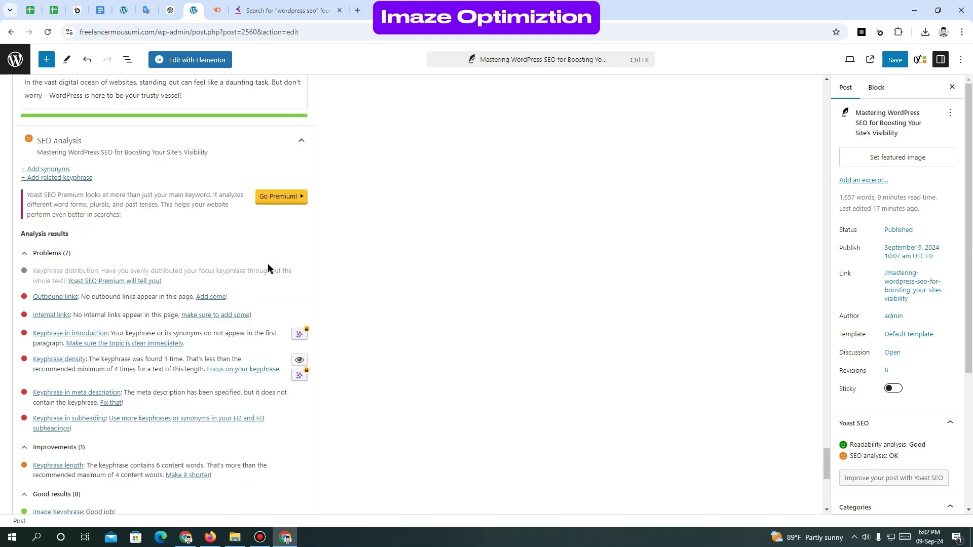
Step: Examine the good results in the Yoast SEO analysis, especially the Image Keyphrase entry, and return to the top of the post
scroll(268, 267, down, 1)
scroll(269, 269, down, 2)
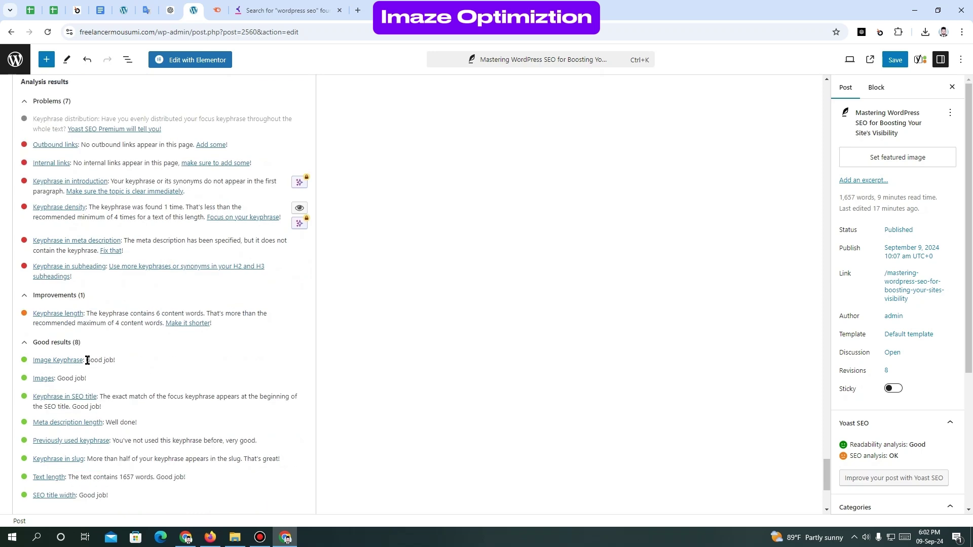
drag(86, 360, 125, 365)
click(170, 361)
drag(91, 360, 158, 365)
click(169, 360)
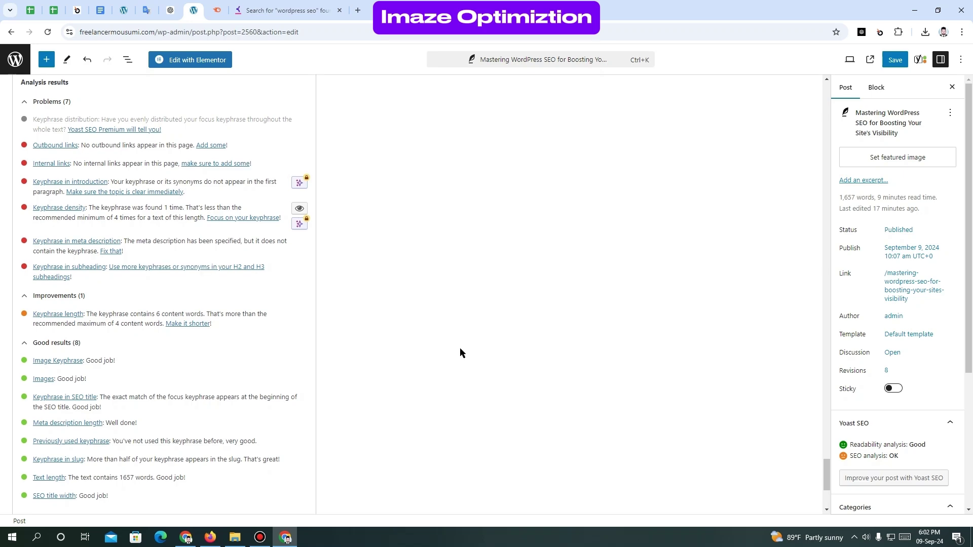
scroll(461, 352, up, 10)
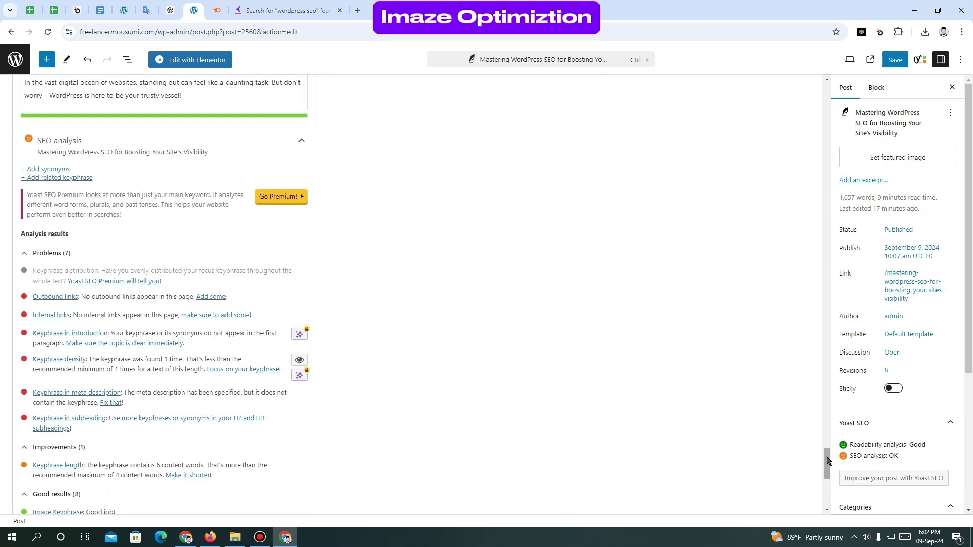
drag(828, 461, 825, 104)
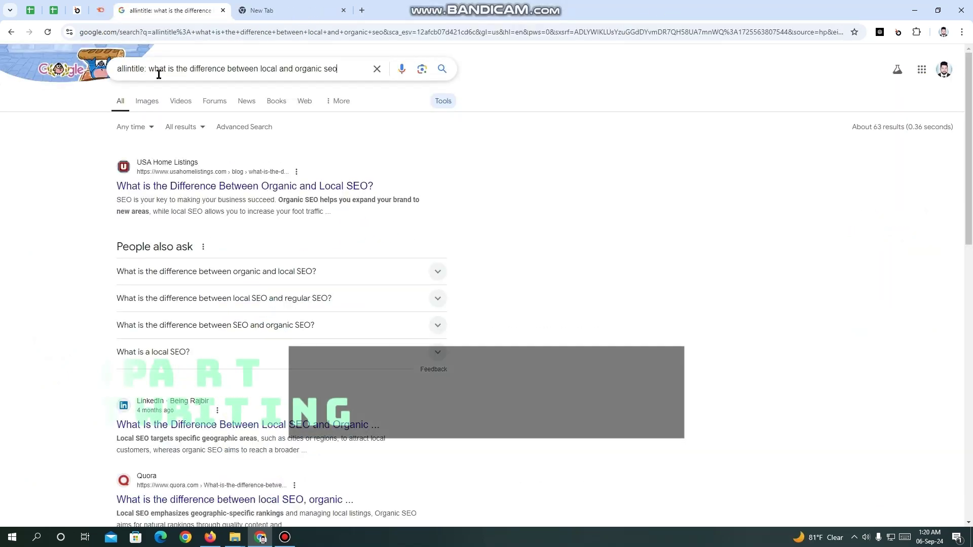
Step: Copy the keyword "what is the difference between local and organic seo" from the Google search query, without the allintitle operator
drag(148, 70, 333, 70)
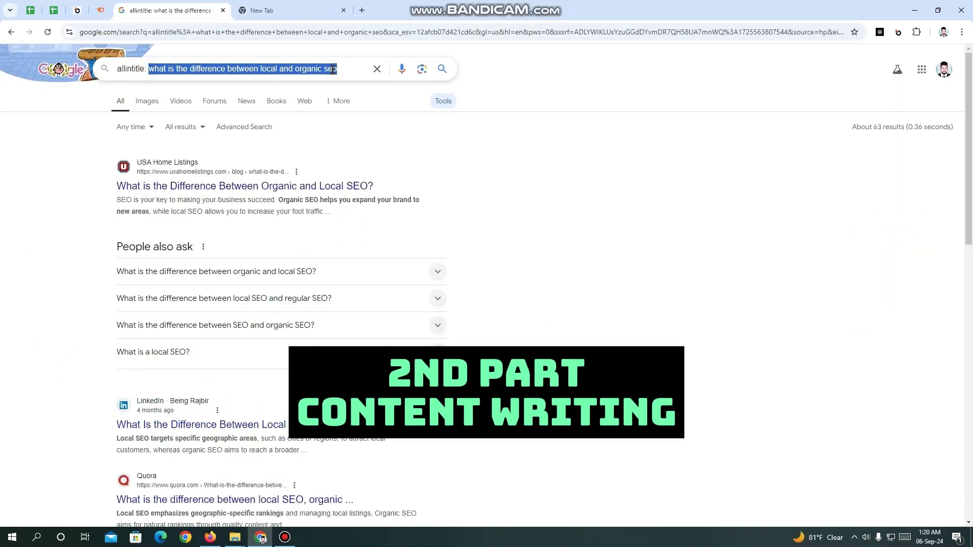
right_click(332, 70)
click(345, 132)
click(840, 181)
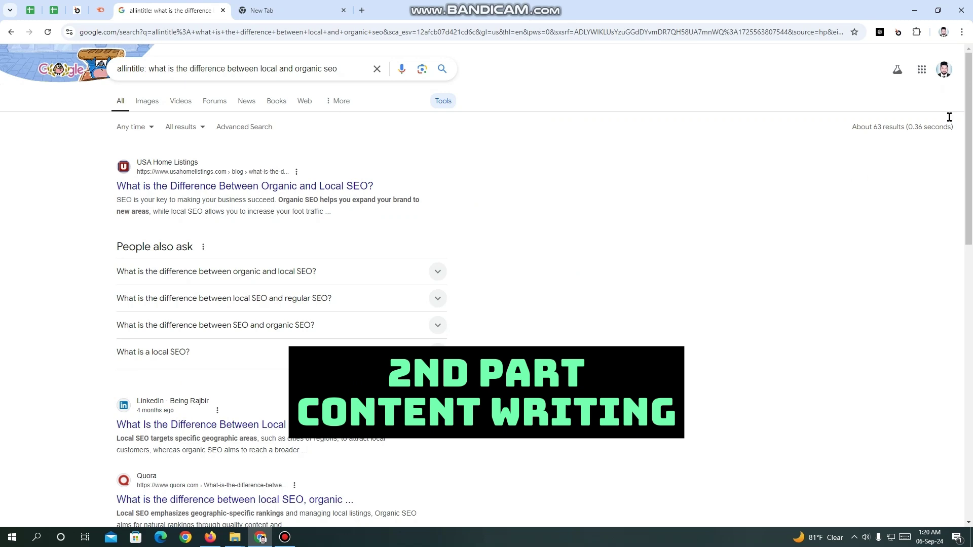
Step: Switch to Google Docs, create a blank document and pin its browser tab
click(922, 69)
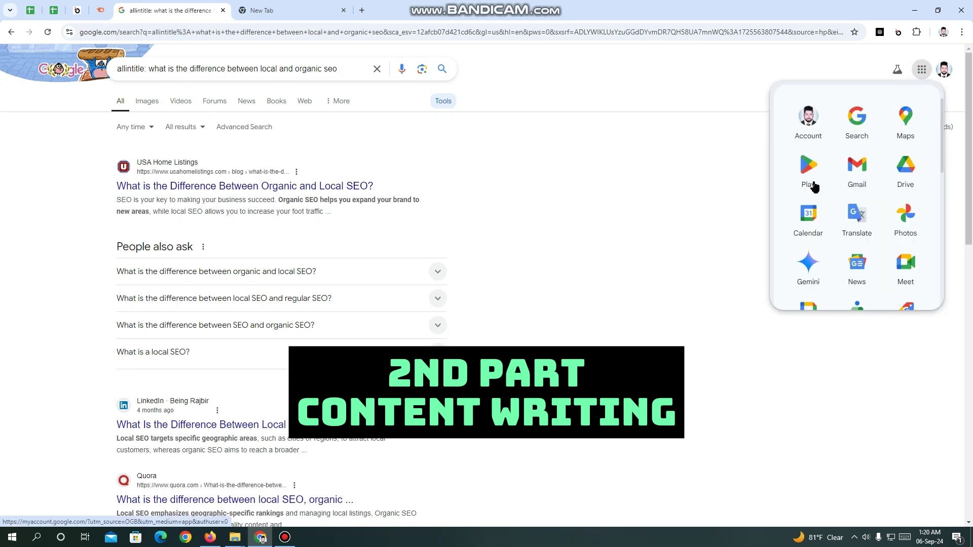
scroll(813, 188, down, 3)
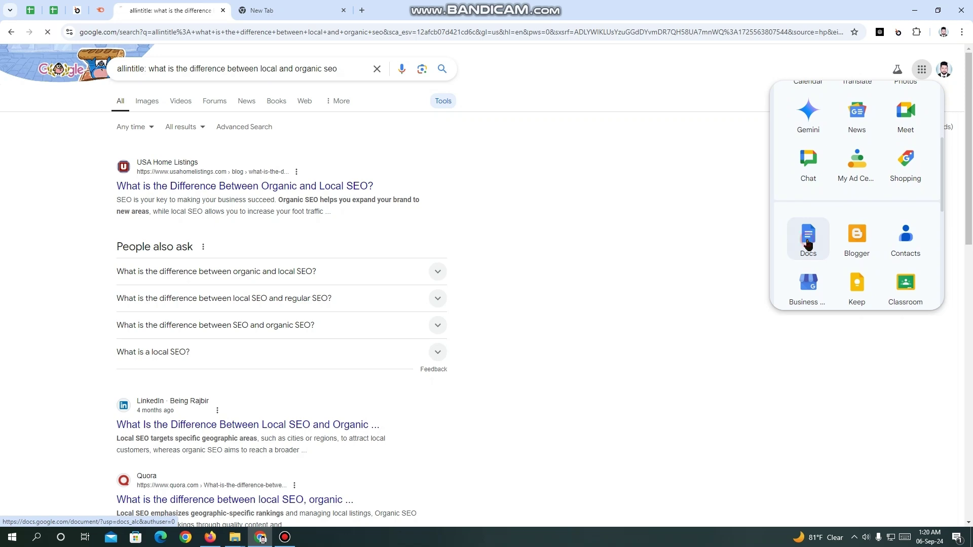
click(808, 239)
click(236, 162)
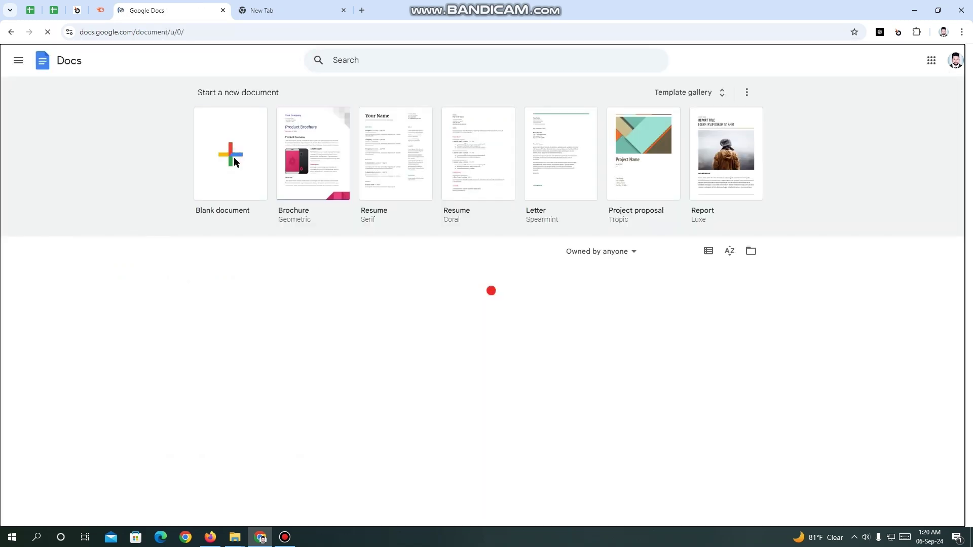
right_click(153, 11)
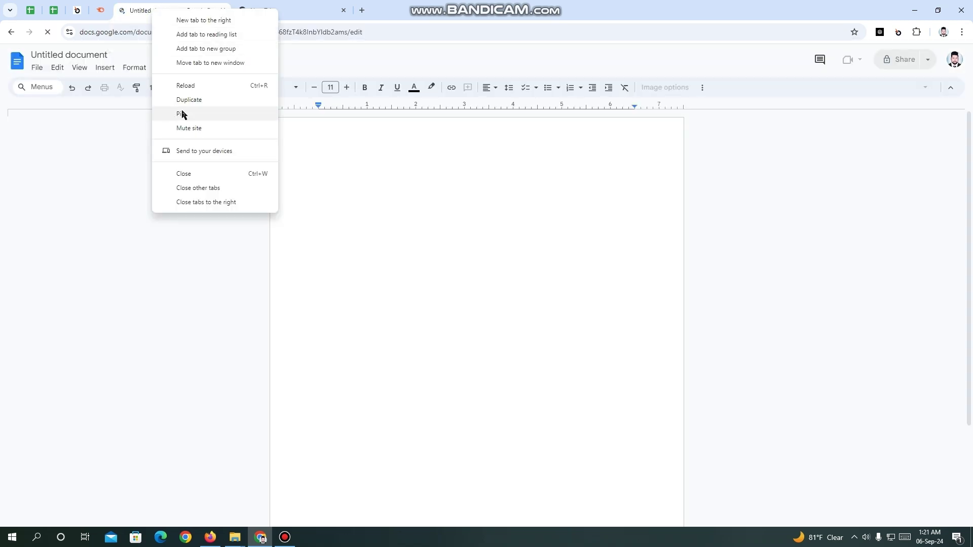
click(183, 114)
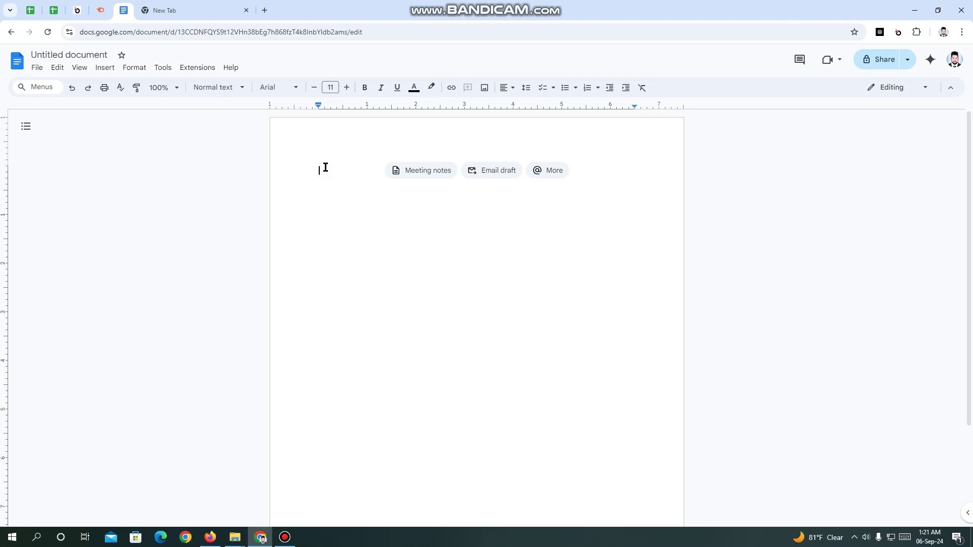
Step: Insert the copied keyword "what is the difference between local and organic seo" into the document and apply the Title style
key(ctrl+v)
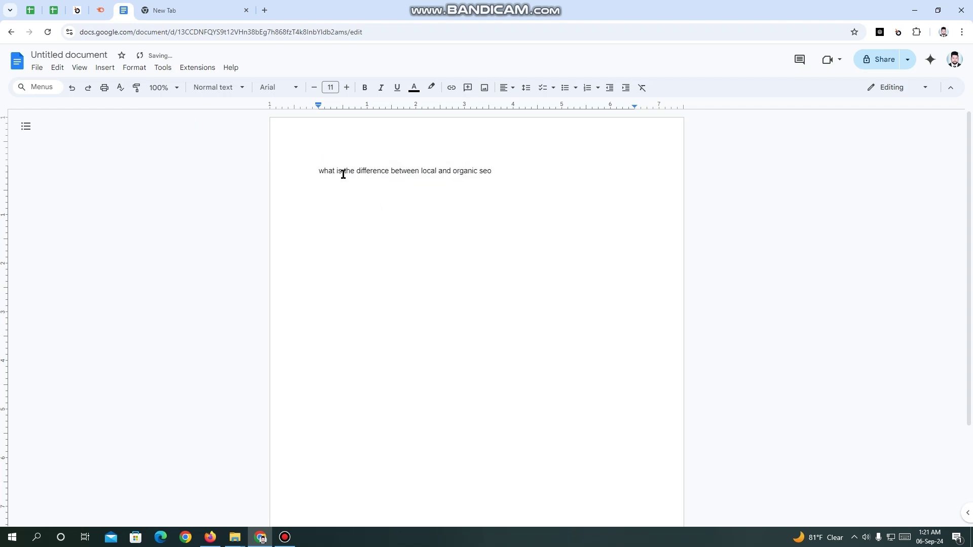
key(ctrl+a)
key(ctrl+c)
click(218, 87)
click(223, 144)
click(413, 211)
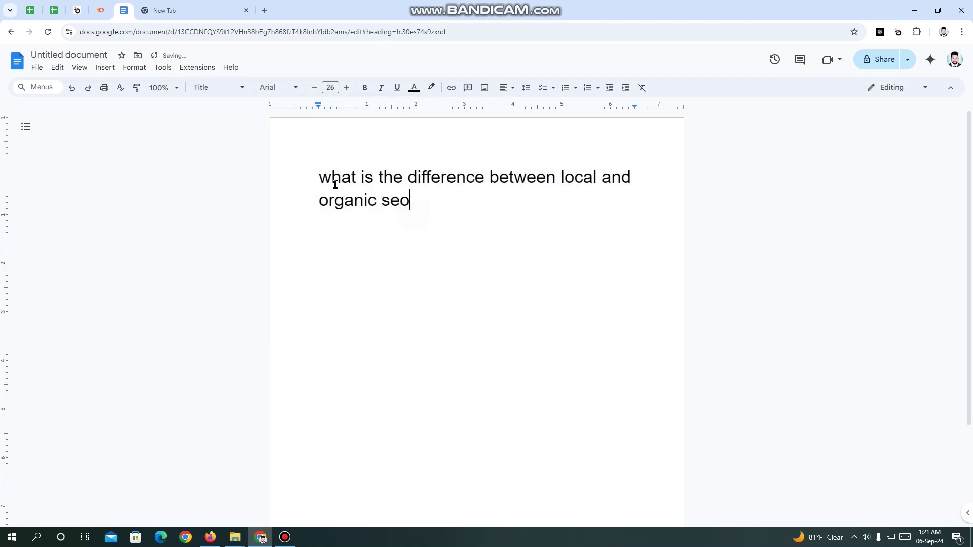
Step: Change the title to "What is the difference between local and organic seo?" in bold and start a new line below it
text(?)
click(294, 207)
click(223, 191)
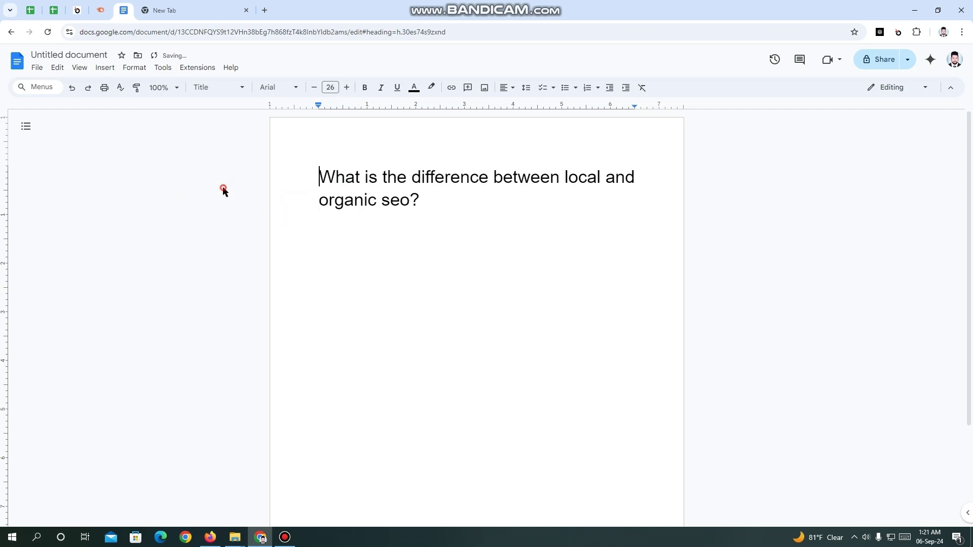
key(ctrl+a)
key(ctrl+b)
click(486, 210)
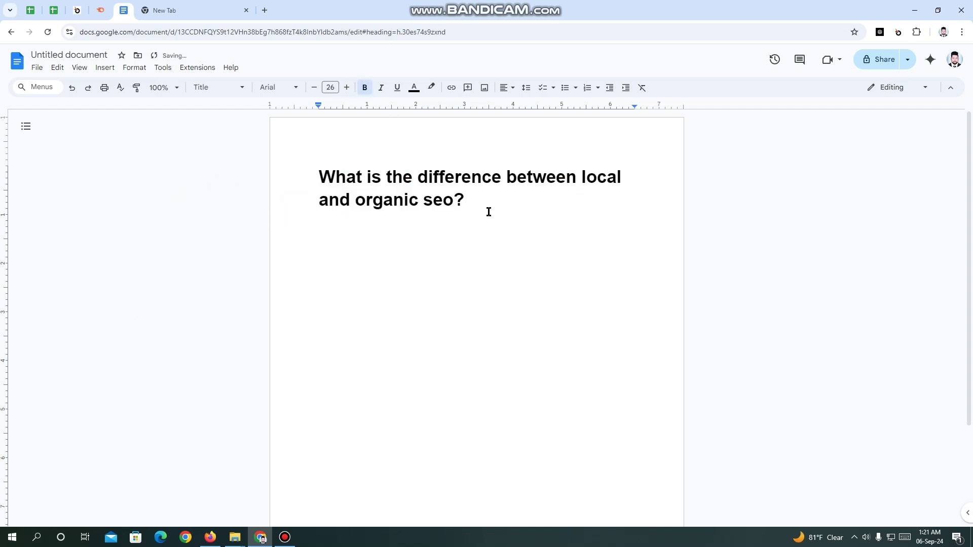
key(Return)
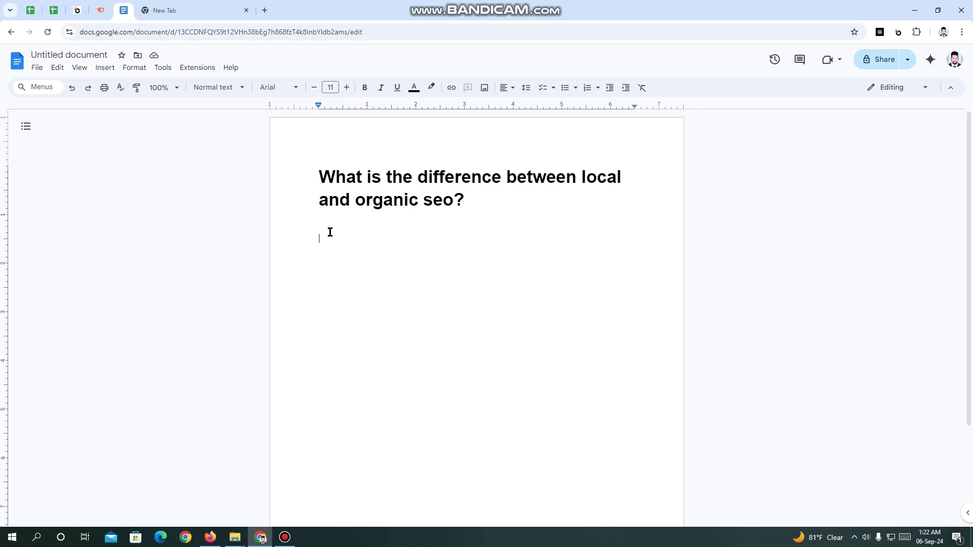
Step: Switch to the Faisaliteb subscription dashboard and open Chat-Gpt from it
click(292, 198)
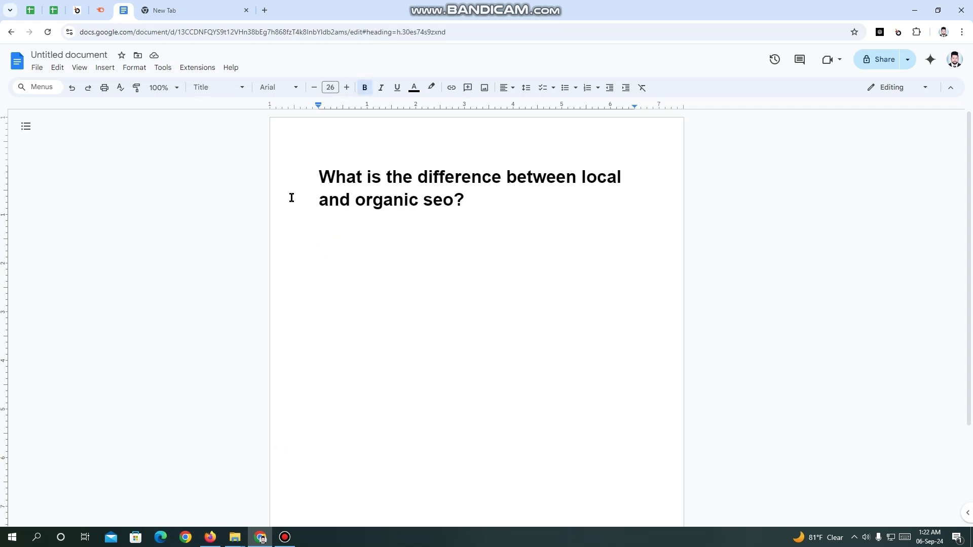
click(79, 12)
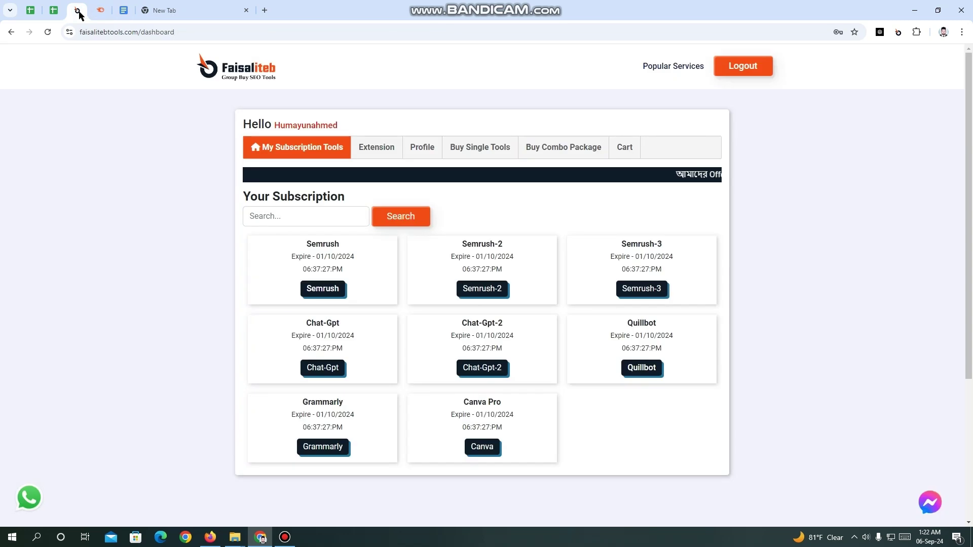
click(318, 365)
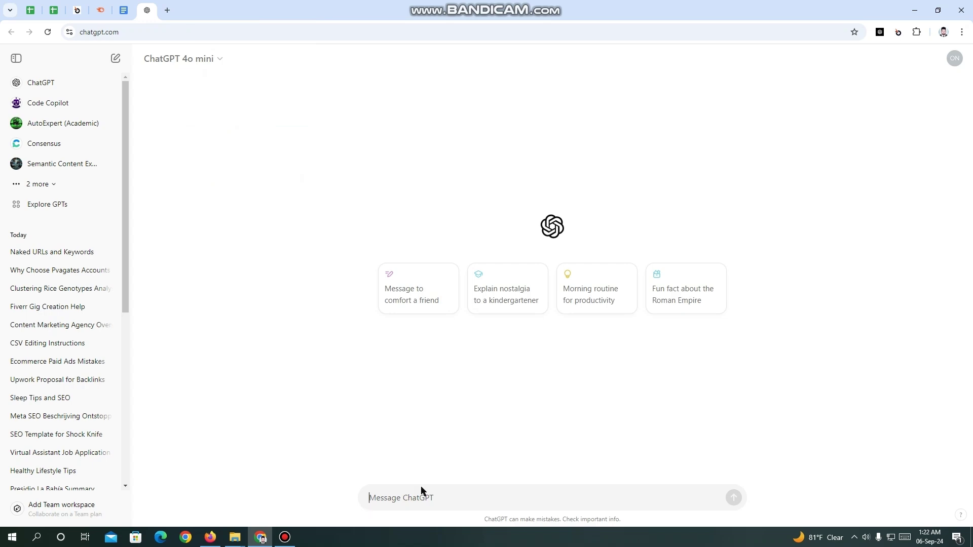
text(Write a)
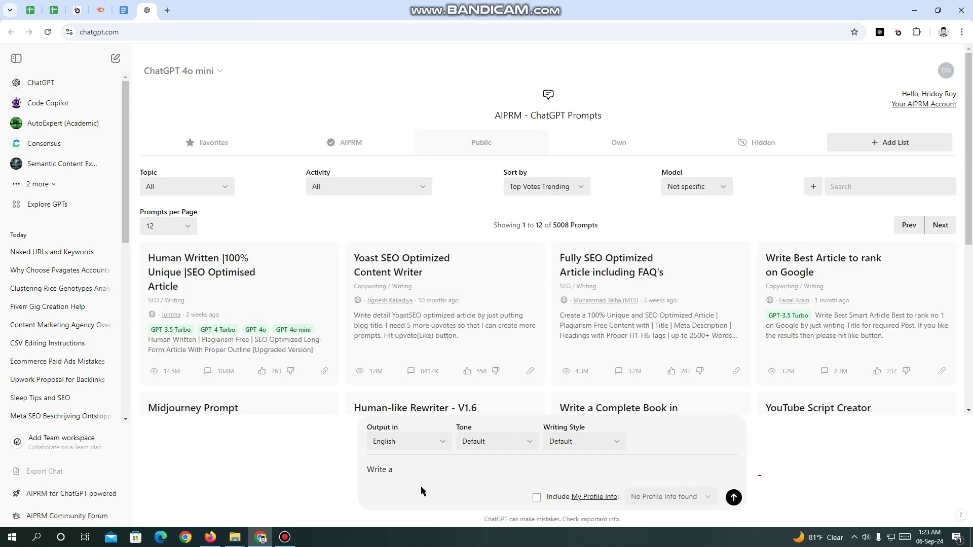
key(BackSpace)
key(BackSpace)
key(BackSpace)
key(BackSpace)
key(BackSpace)
key(BackSpace)
key(BackSpace)
key(BackSpace)
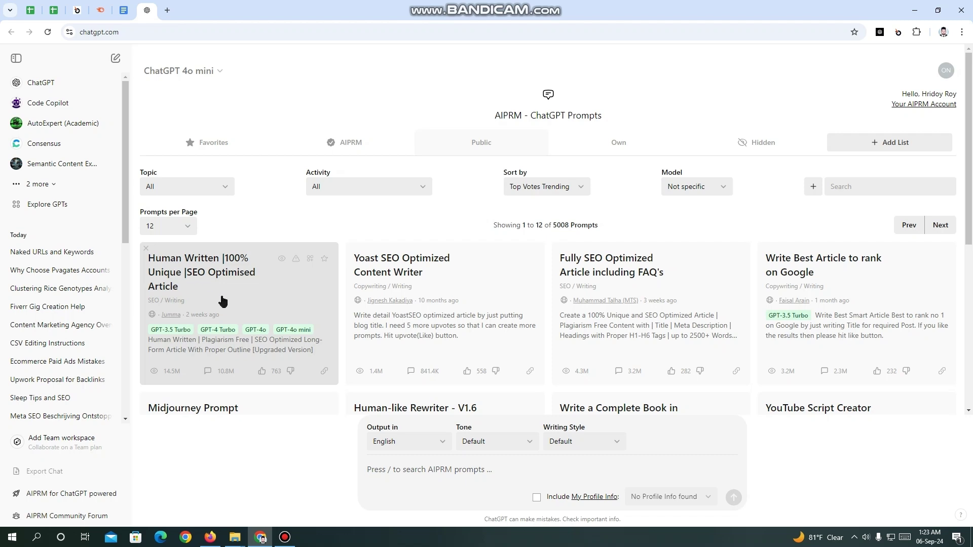
Step: Using the "Human Written |100% Unique |SEO Optimised Article" prompt, request an SEO-friendly 2100-2500 word blog post on "what is the difference between local and organic seo"
click(189, 290)
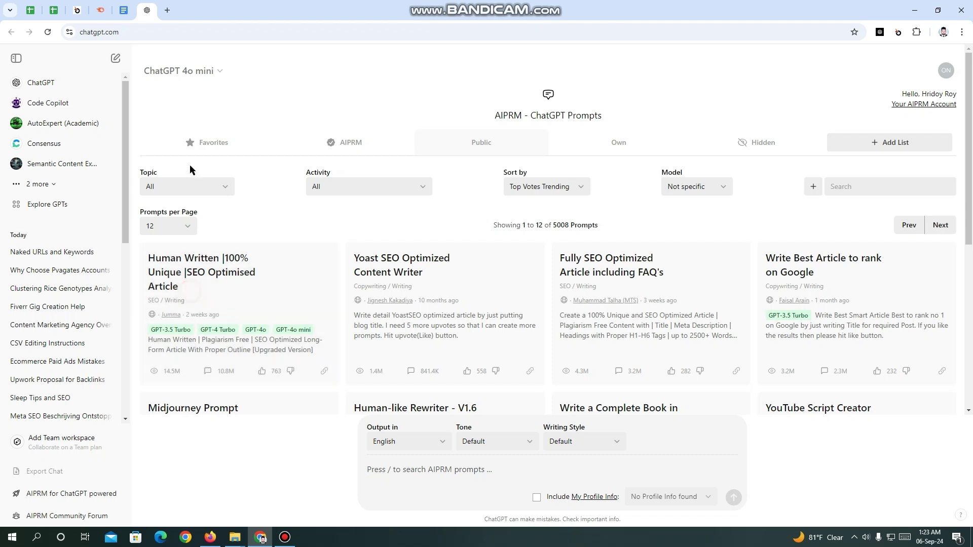
click(444, 470)
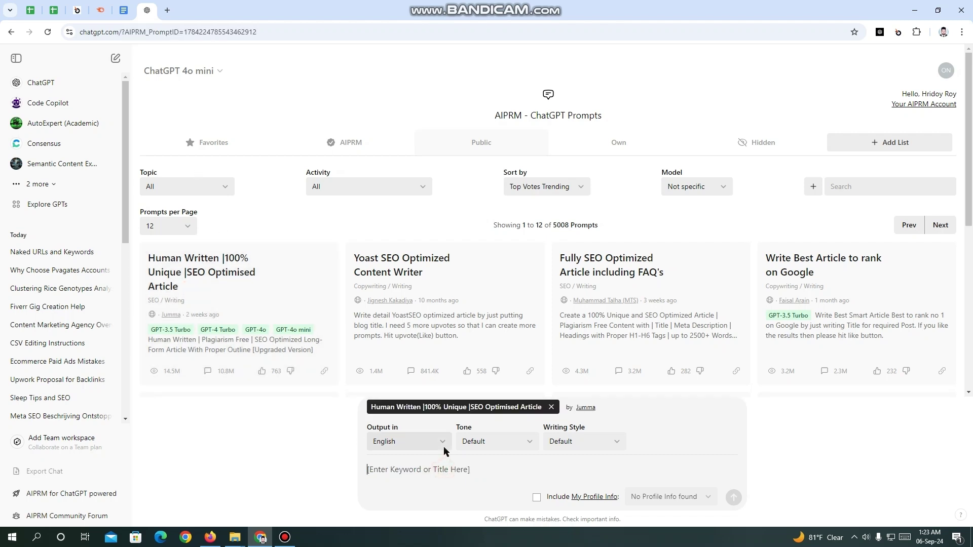
text(Write a seo friendly blog post about)
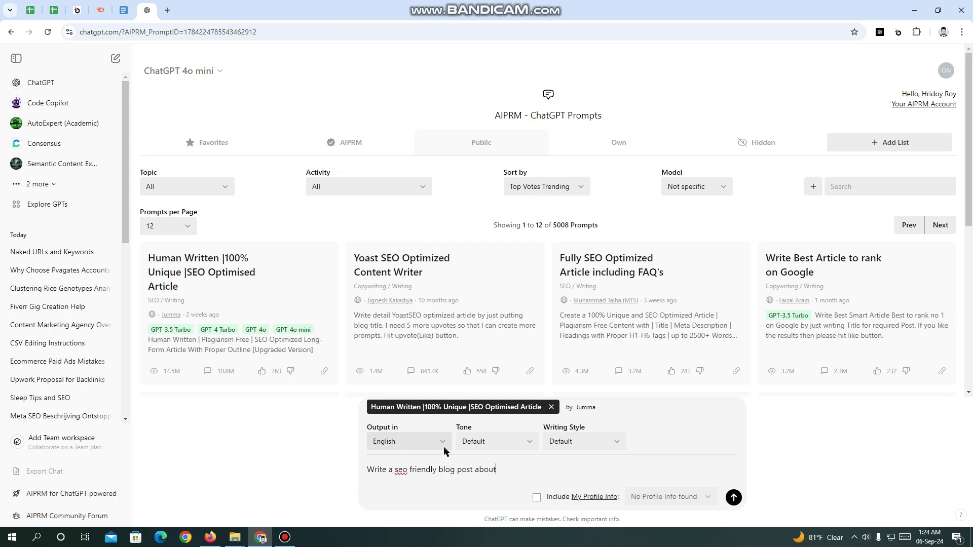
text(upto 2100-2500)
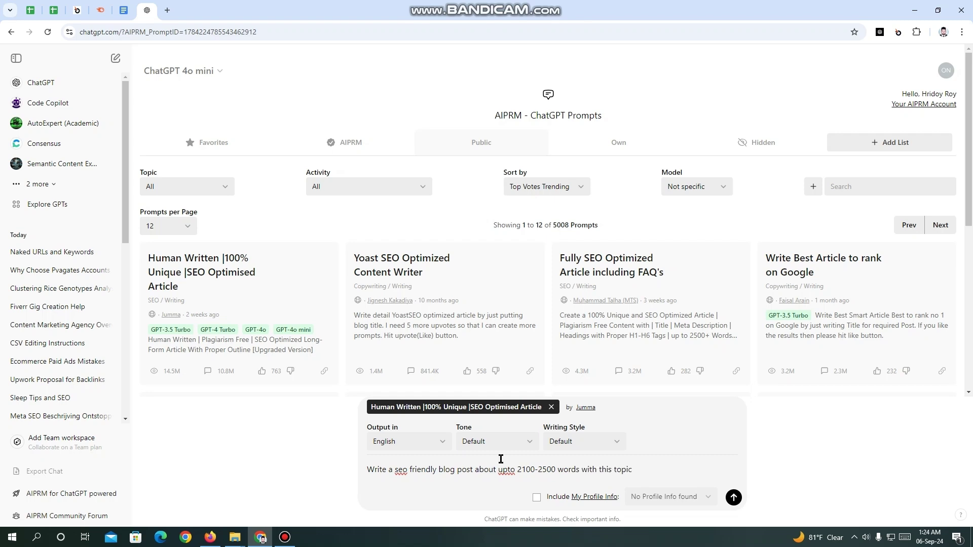
key(ctrl+v)
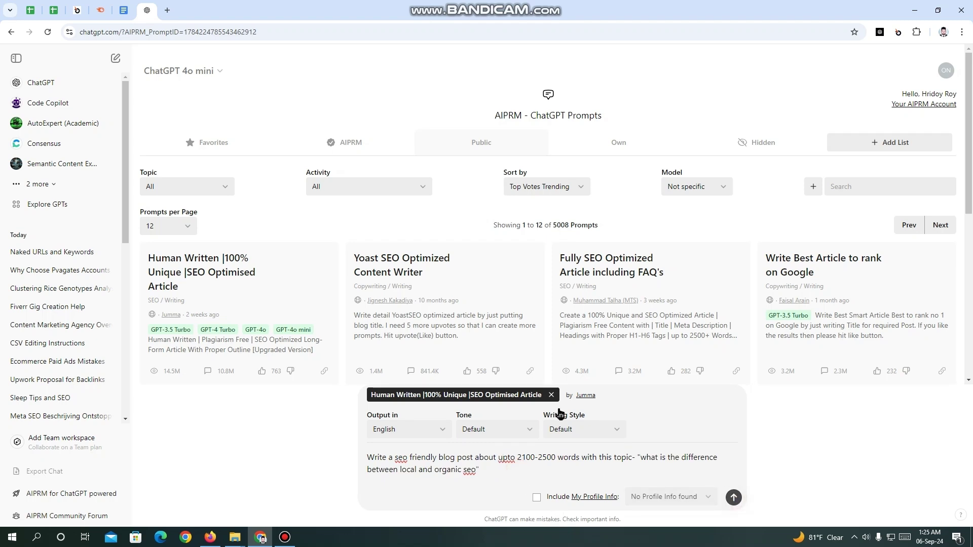
key(Return)
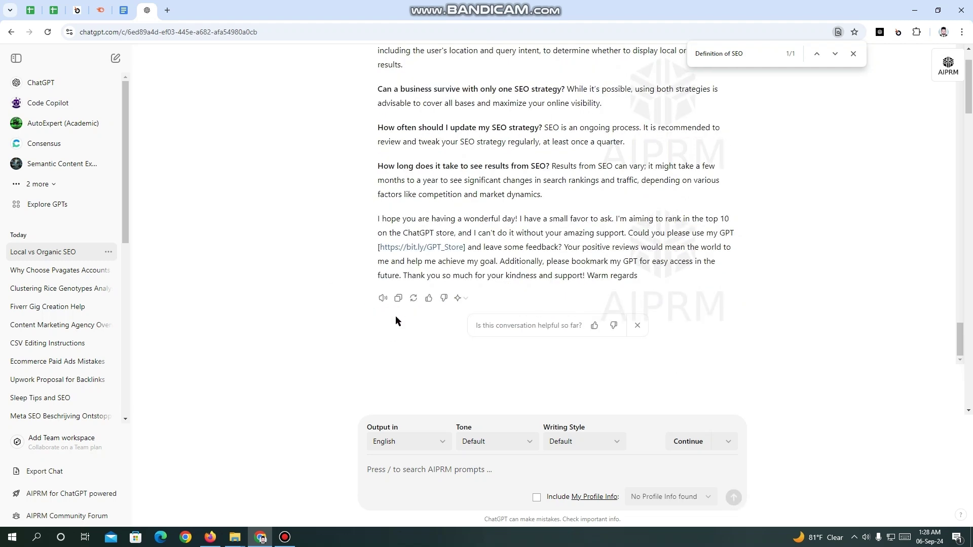
Step: Copy the generated article and search Google for "word counter" in a new browser tab
click(398, 299)
scroll(267, 114, up, 5)
click(167, 10)
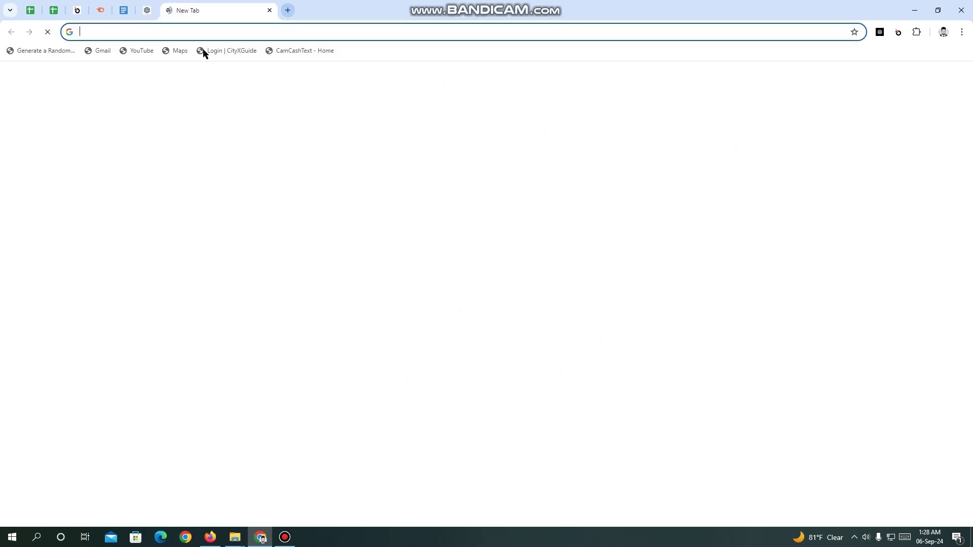
text(wo)
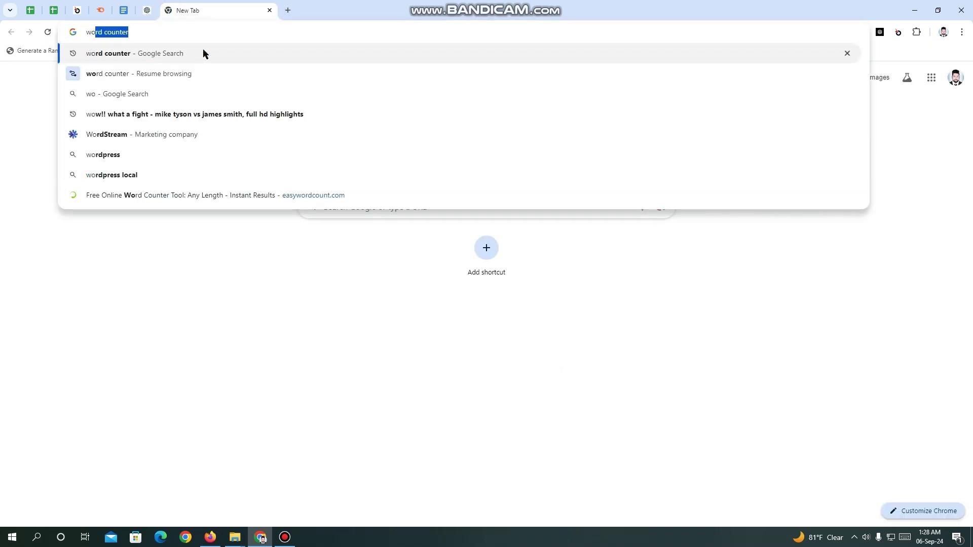
text(rd)
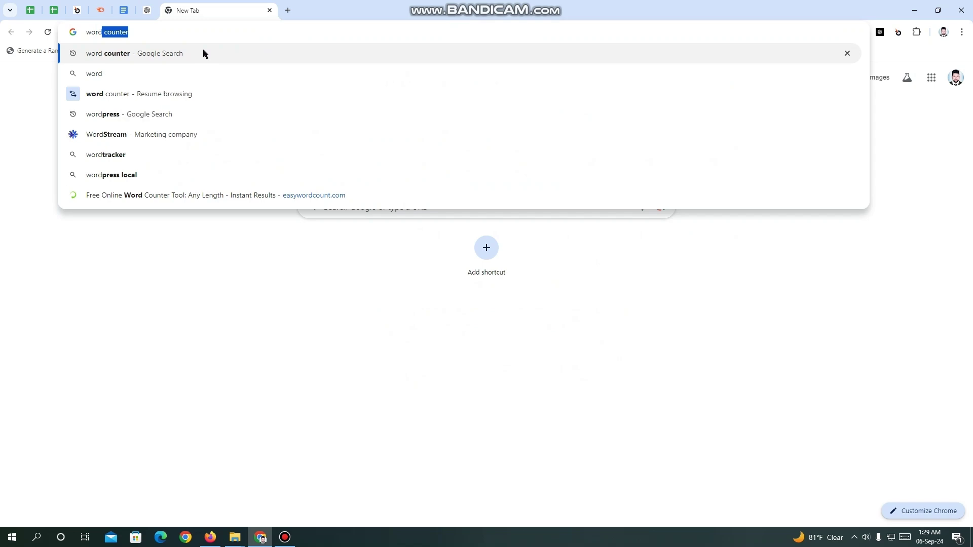
text( counter)
key(Return)
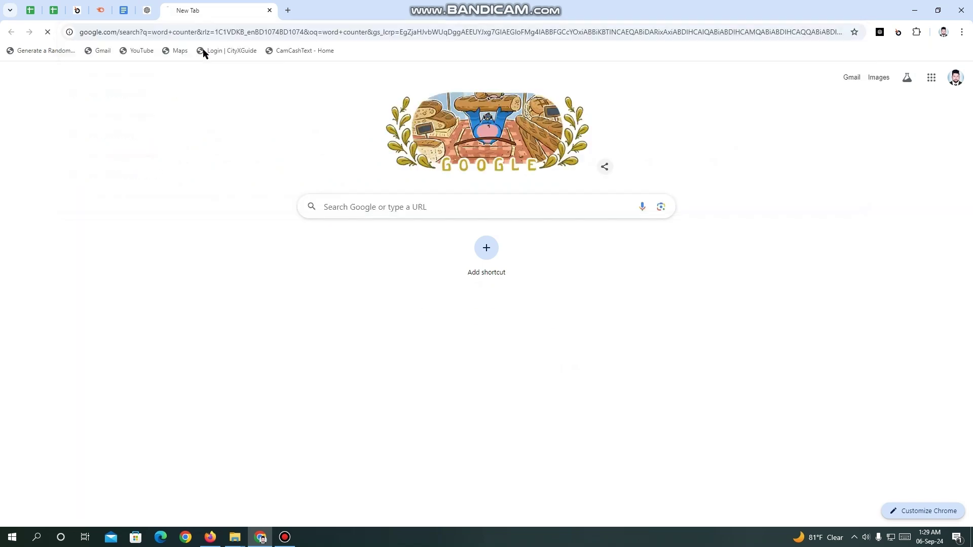
Step: Open the Easy Word Count site from the search results in a new tab and paste the article to count its words
scroll(223, 208, down, 5)
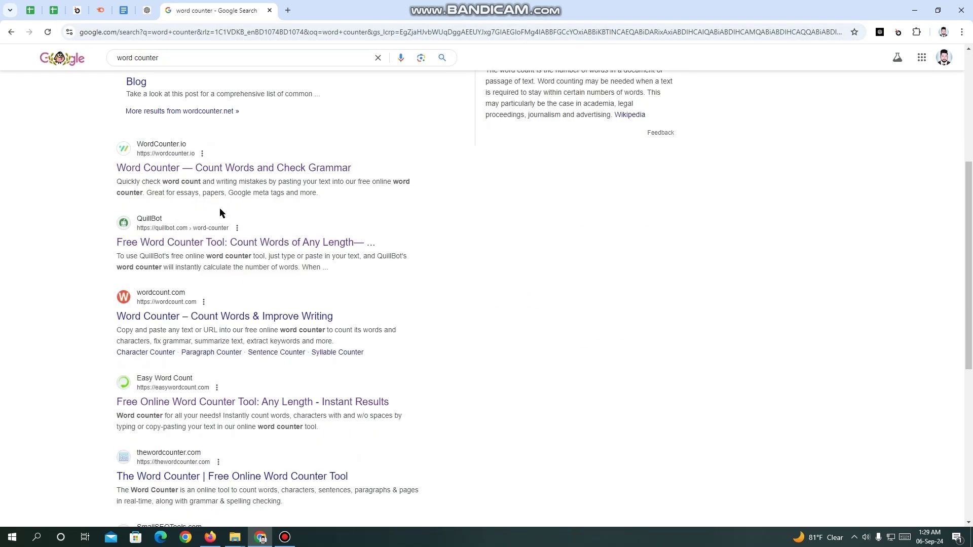
right_click(186, 381)
click(209, 389)
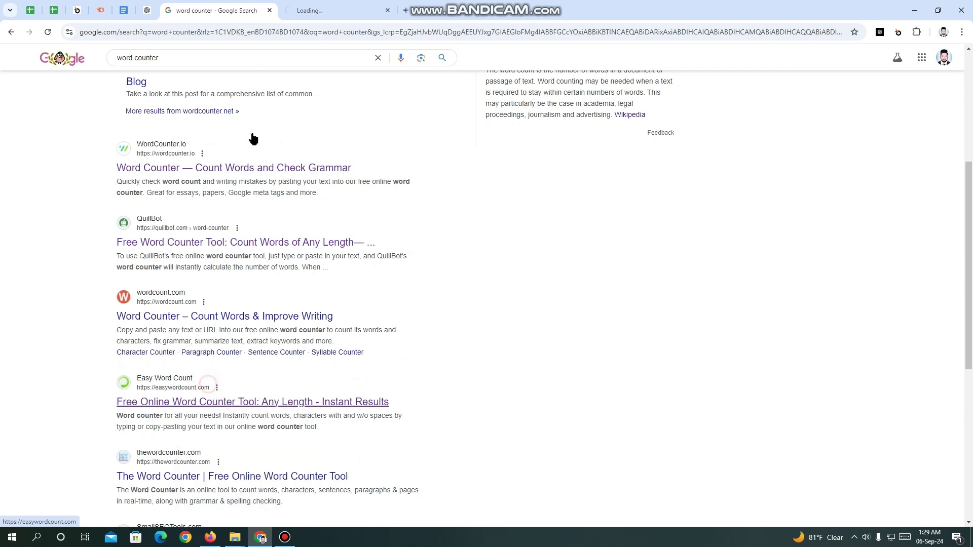
click(308, 6)
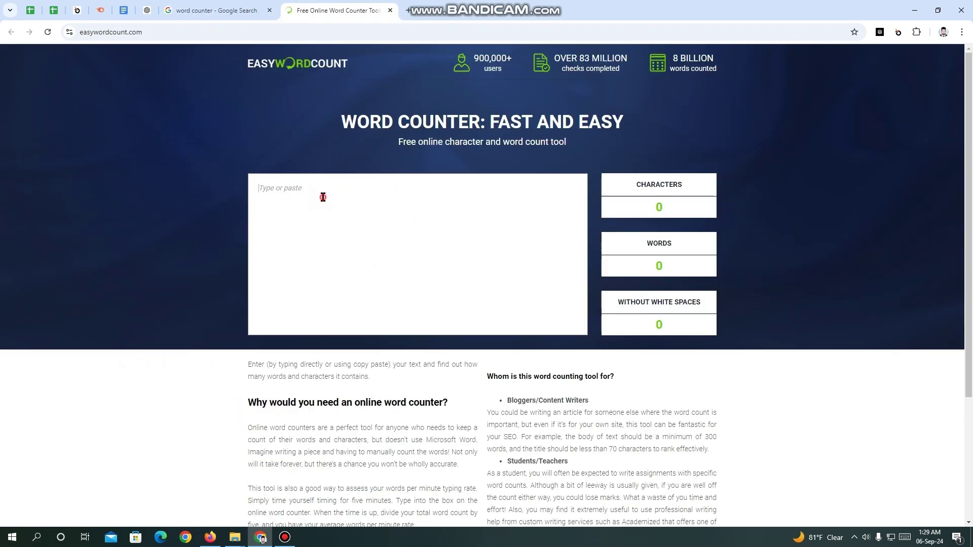
key(ctrl+v)
click(135, 207)
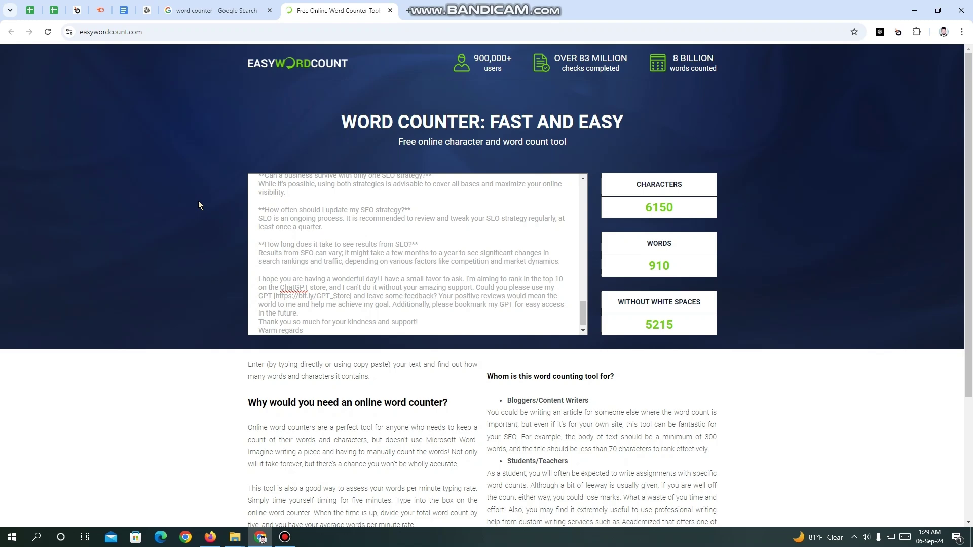
Step: Switch to the Google Docs document and paste the generated article below its title
click(123, 10)
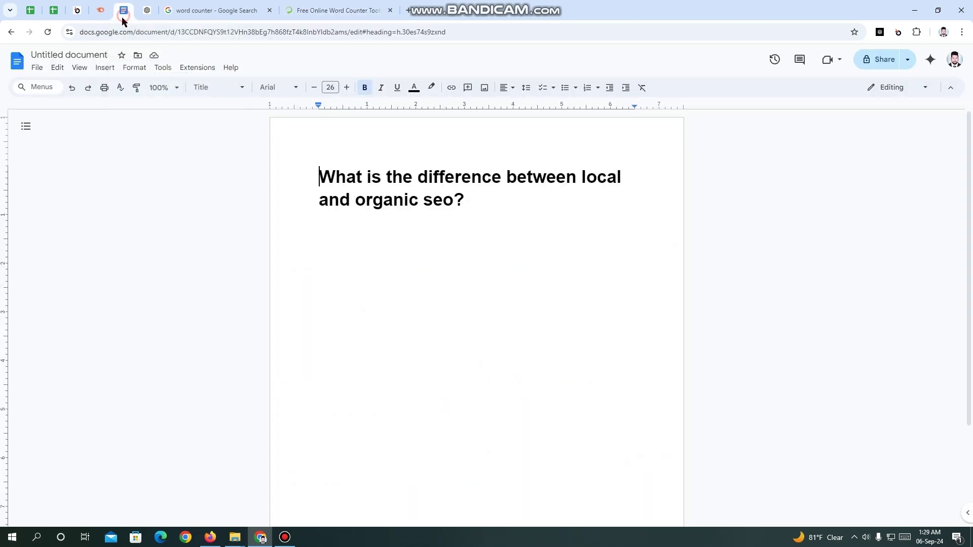
click(405, 239)
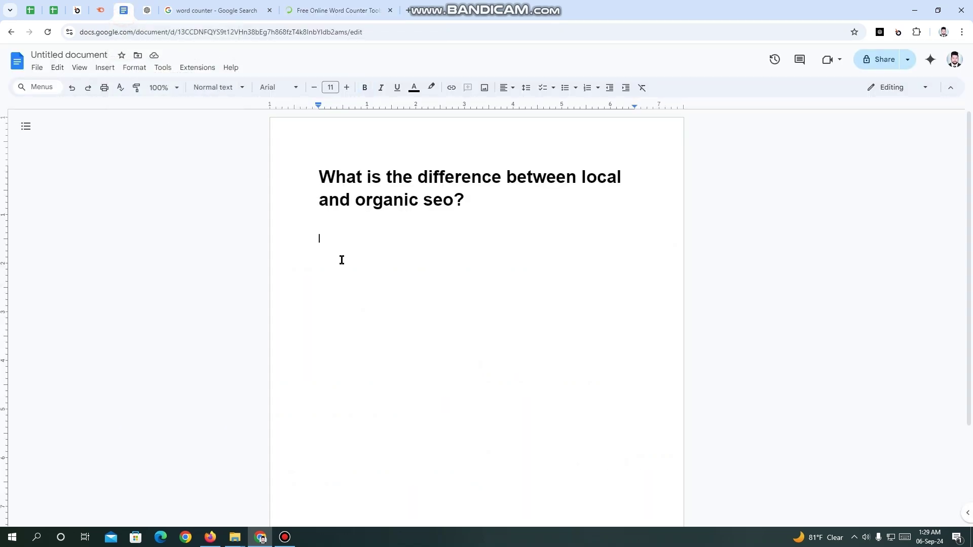
key(ctrl+v)
scroll(384, 334, up, 15)
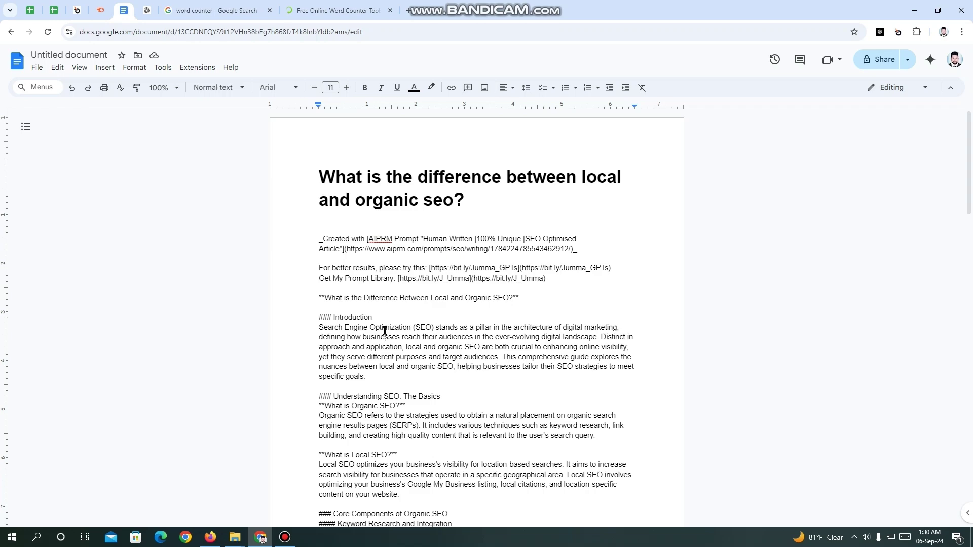
Step: Review the pasted article's section headings and check the paragraph style options for the "Managing Reviews and Ratings" heading
scroll(307, 278, down, 1)
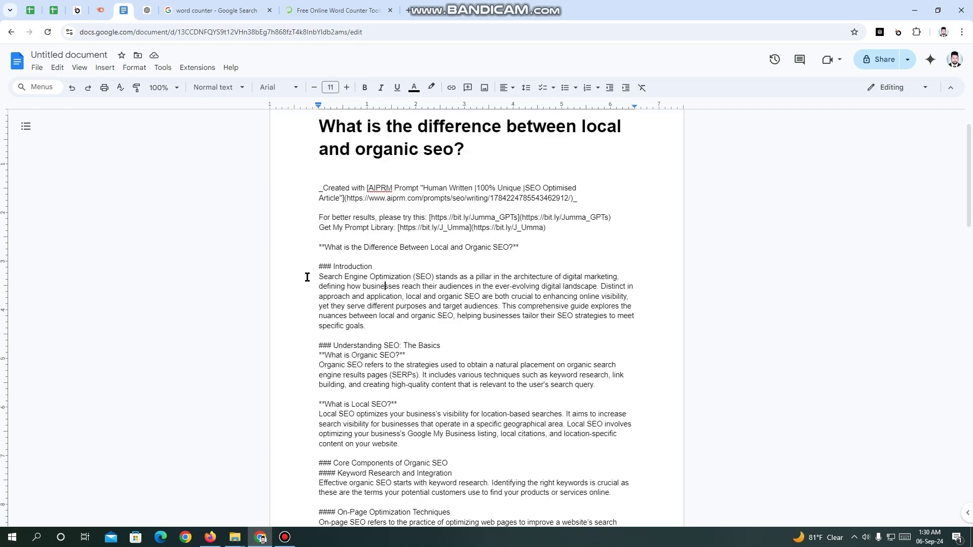
scroll(311, 276, down, 4)
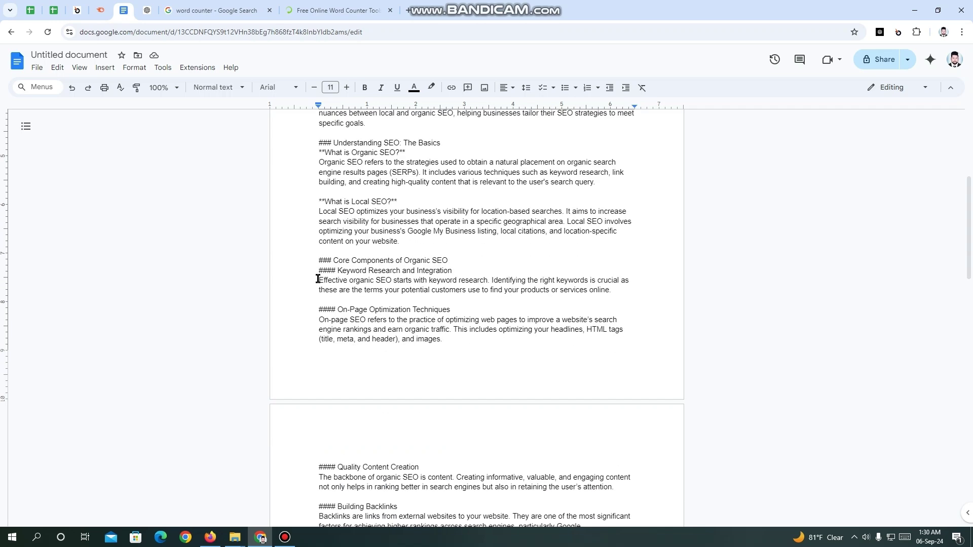
scroll(437, 269, down, 1)
scroll(437, 269, down, 1)
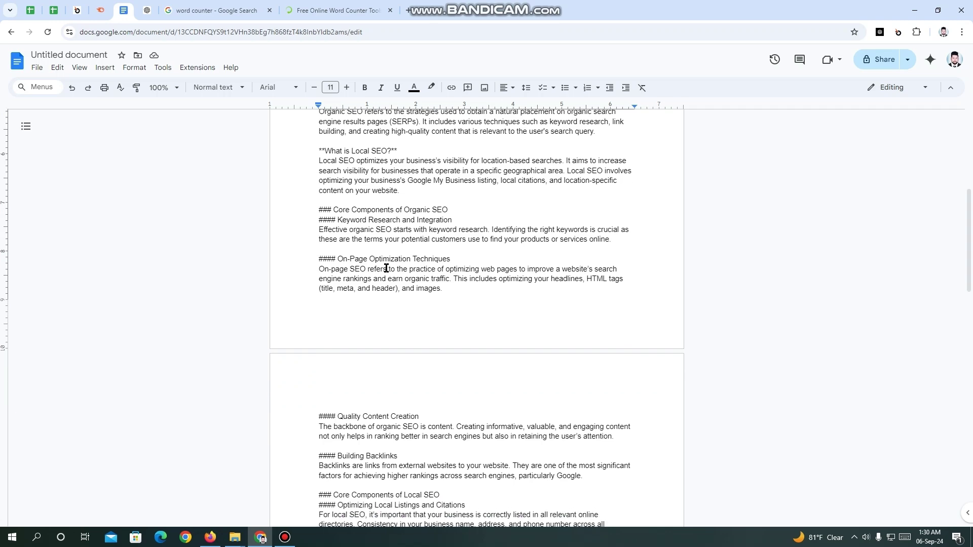
scroll(289, 243, down, 12)
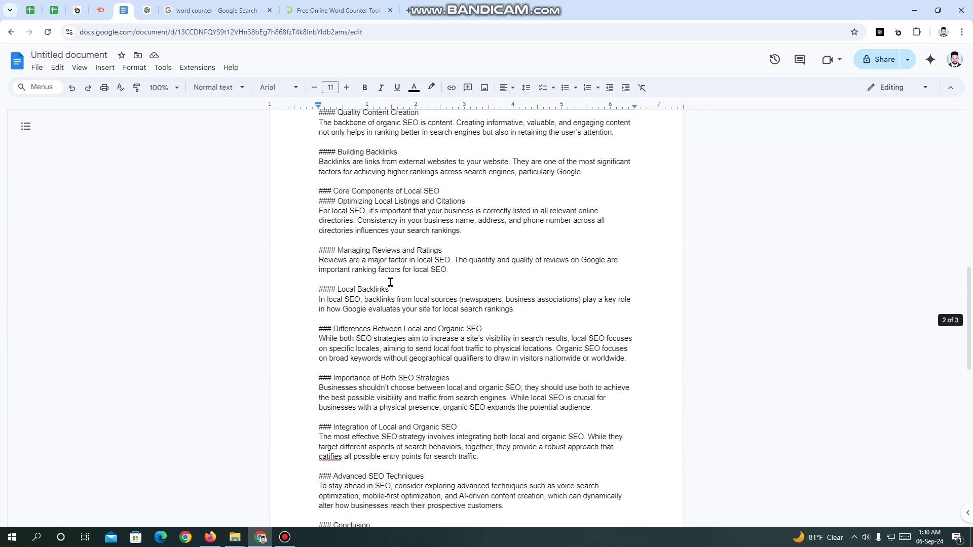
scroll(390, 282, down, 4)
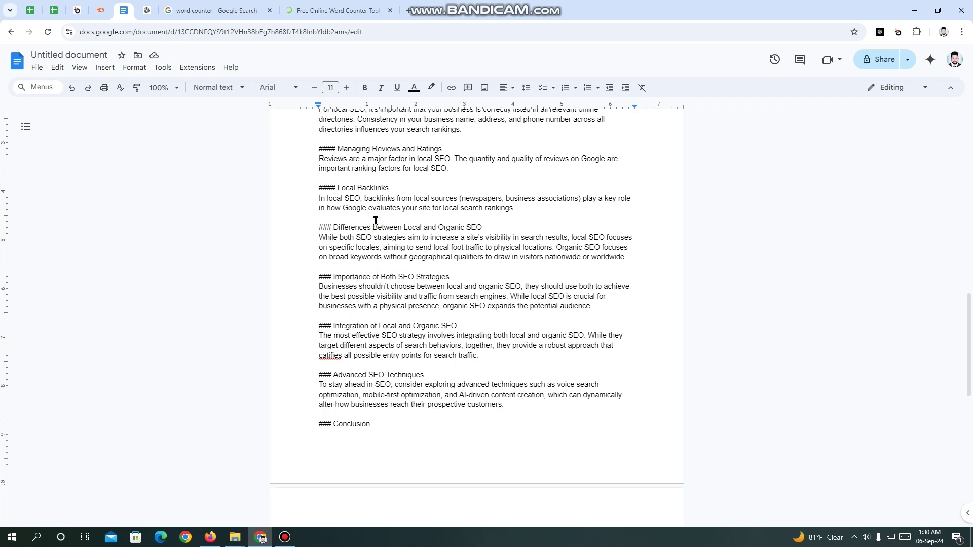
drag(391, 190, 317, 188)
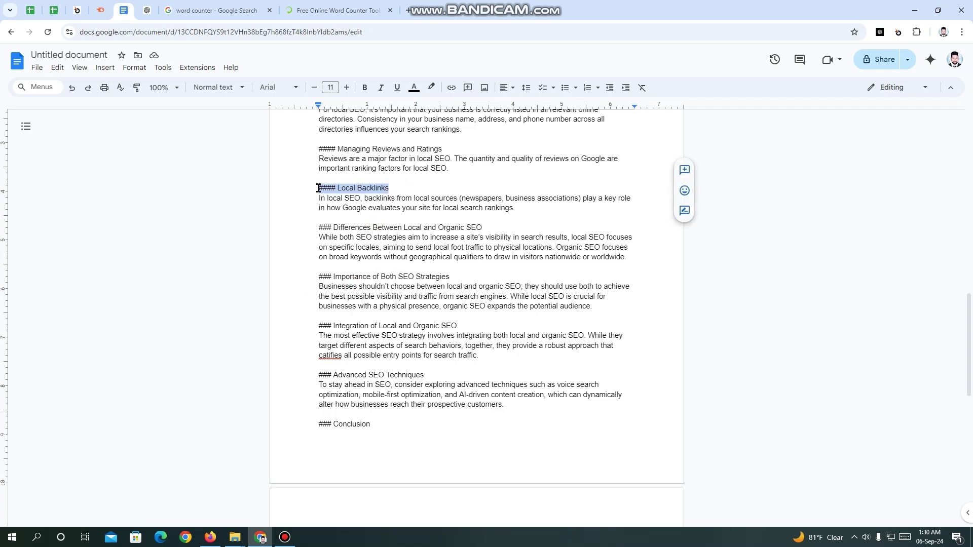
click(353, 189)
scroll(352, 190, up, 4)
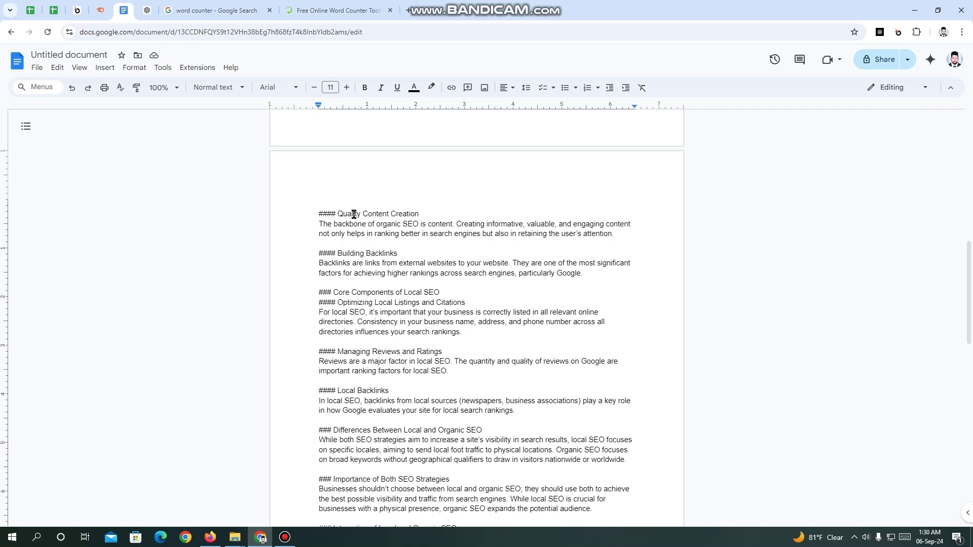
scroll(354, 215, down, 2)
drag(443, 252, 320, 251)
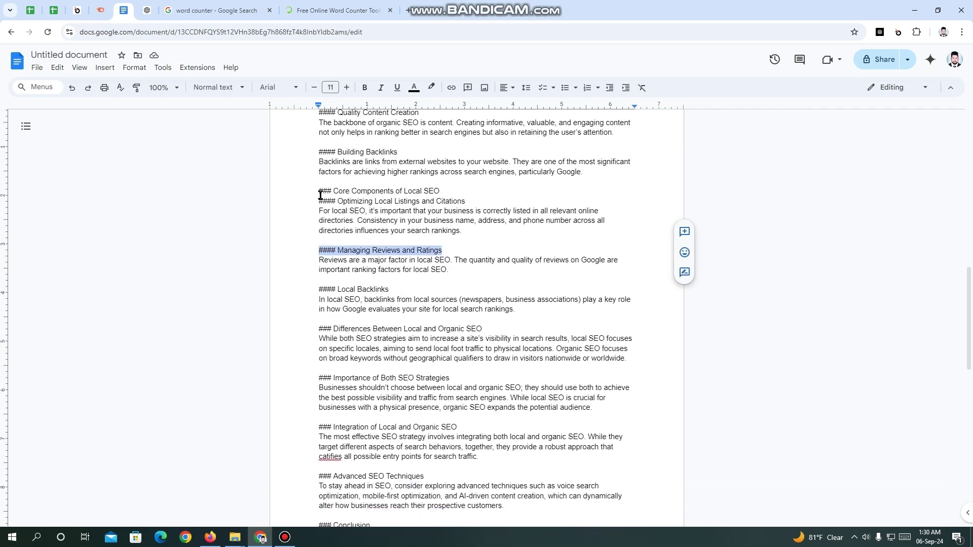
click(244, 89)
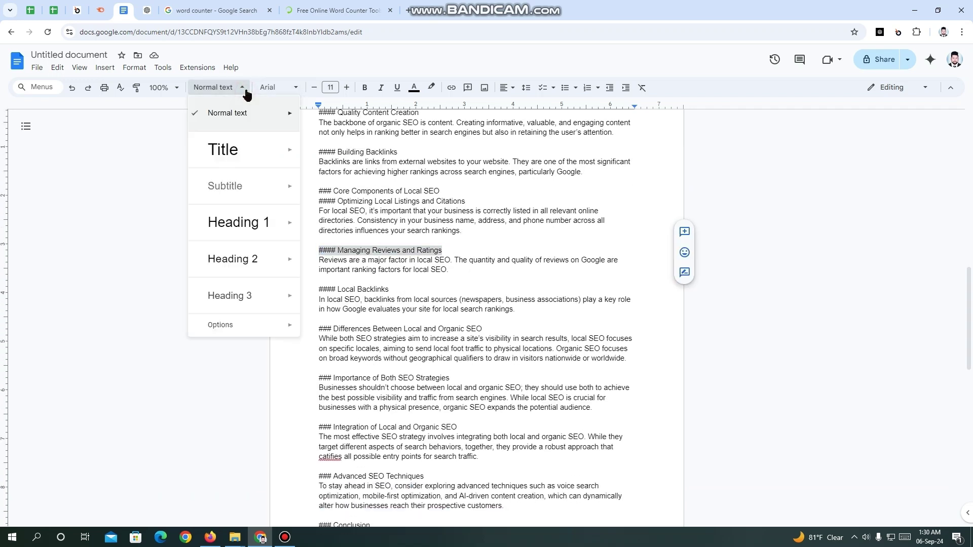
click(370, 250)
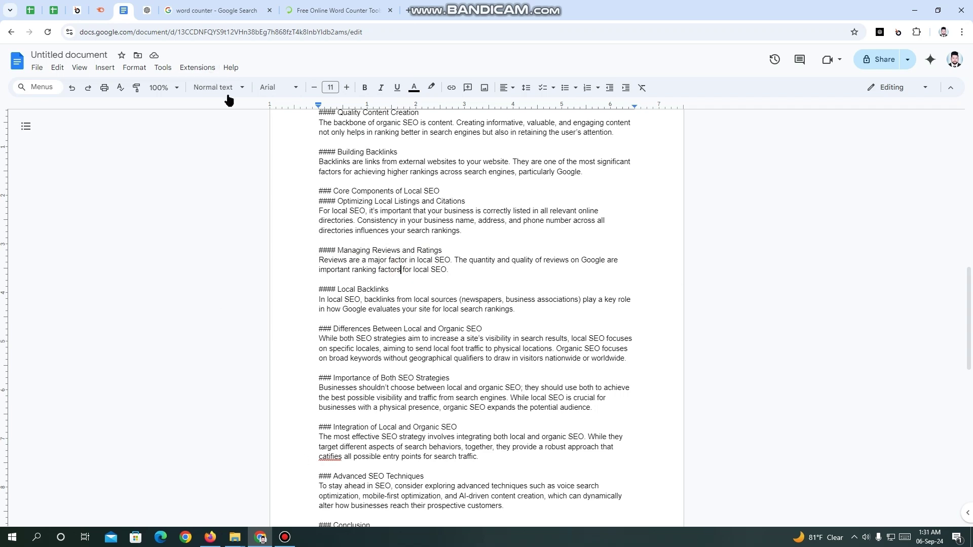
Step: Log in to the Freelancer Mousumi WordPress admin site and pin its browser tab
key(ctrl+Tab)
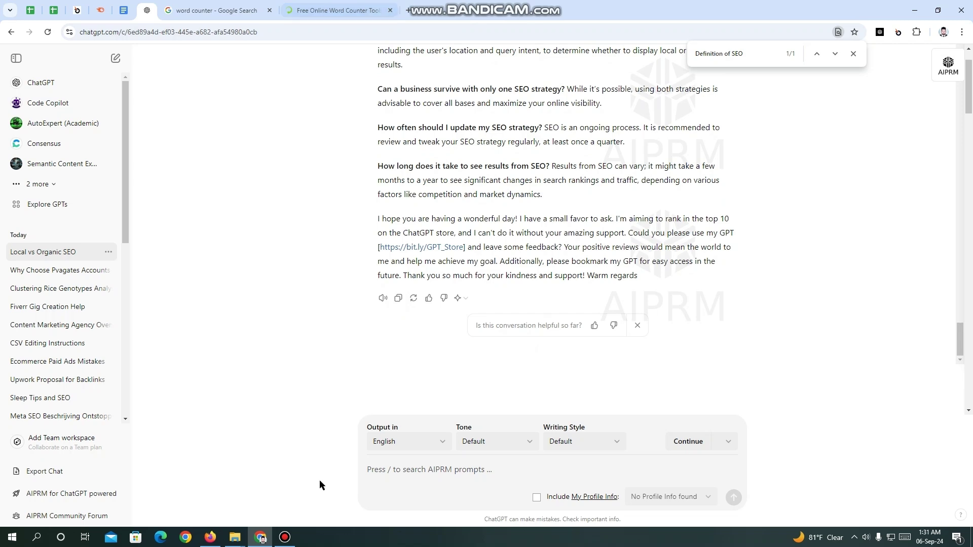
click(540, 251)
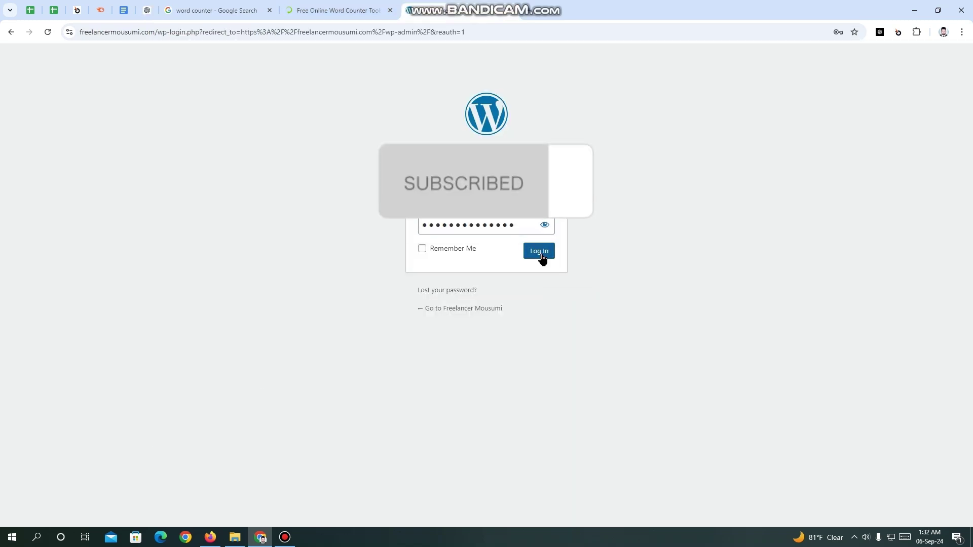
right_click(435, 8)
click(466, 109)
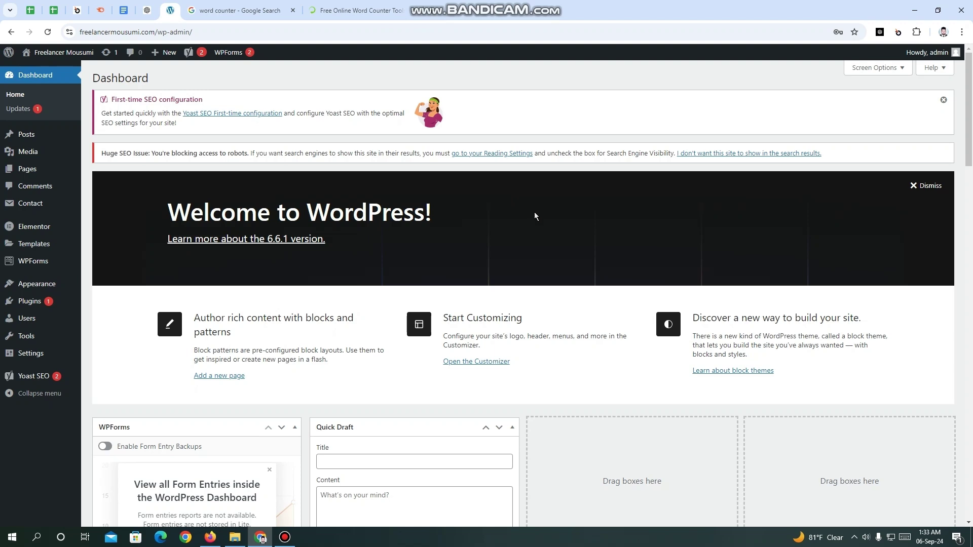
Step: Create a new WordPress post and title it "What is the difference between local and organic seo?", copied from the Google Docs document
click(31, 140)
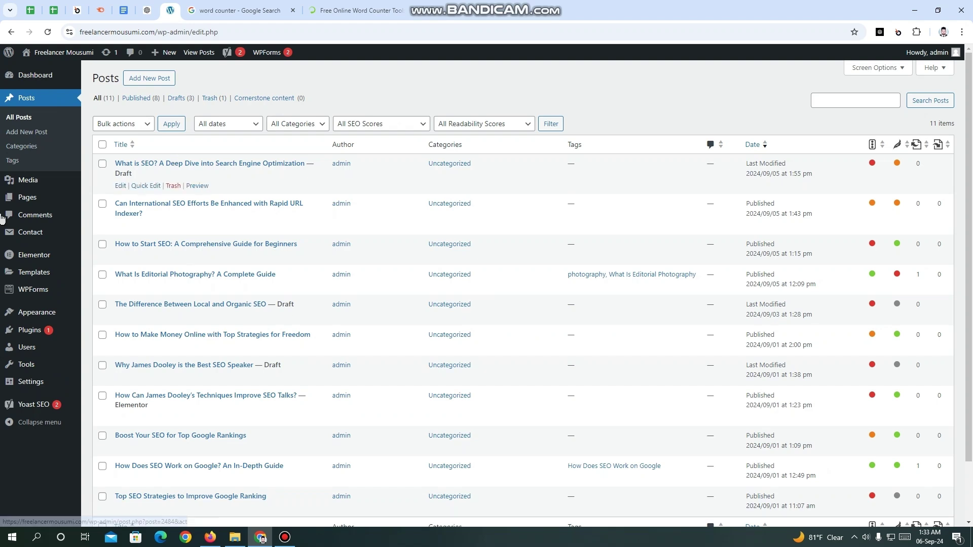
click(154, 79)
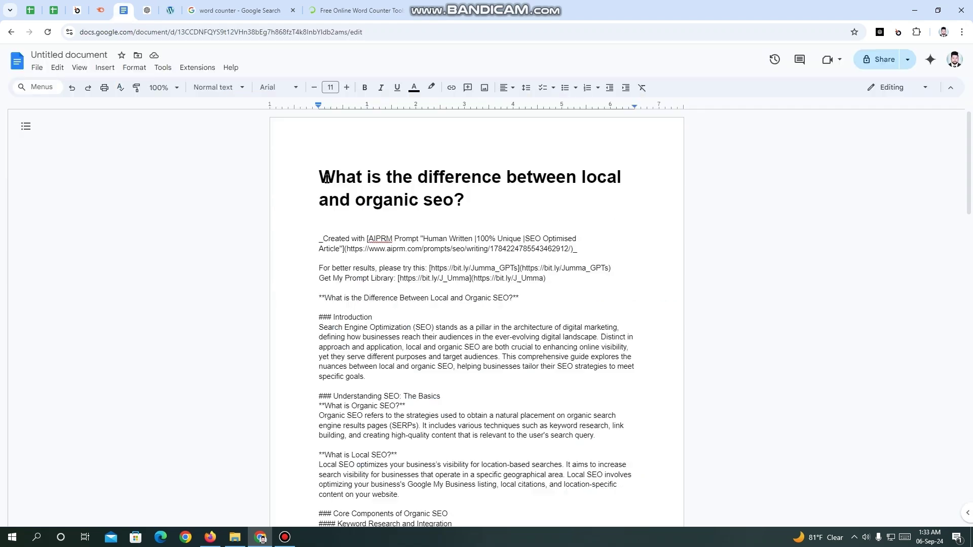
drag(327, 178, 465, 202)
right_click(455, 199)
click(482, 224)
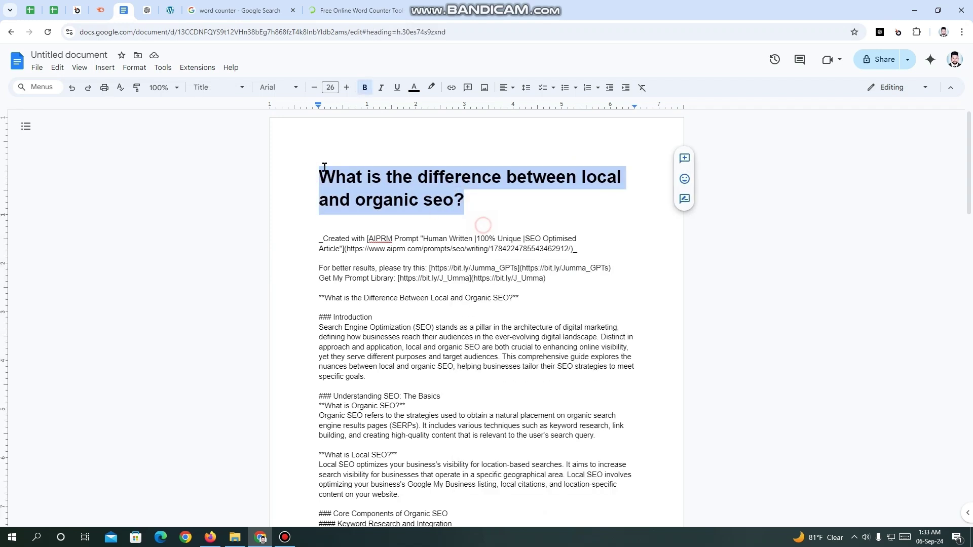
click(170, 10)
key(ctrl+v)
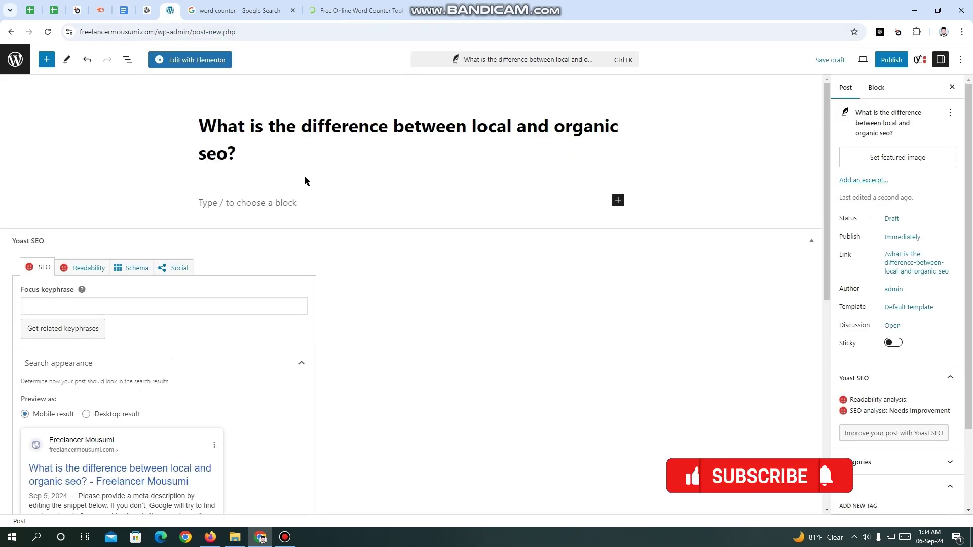
Step: Insert an image block directly below the post title
click(271, 202)
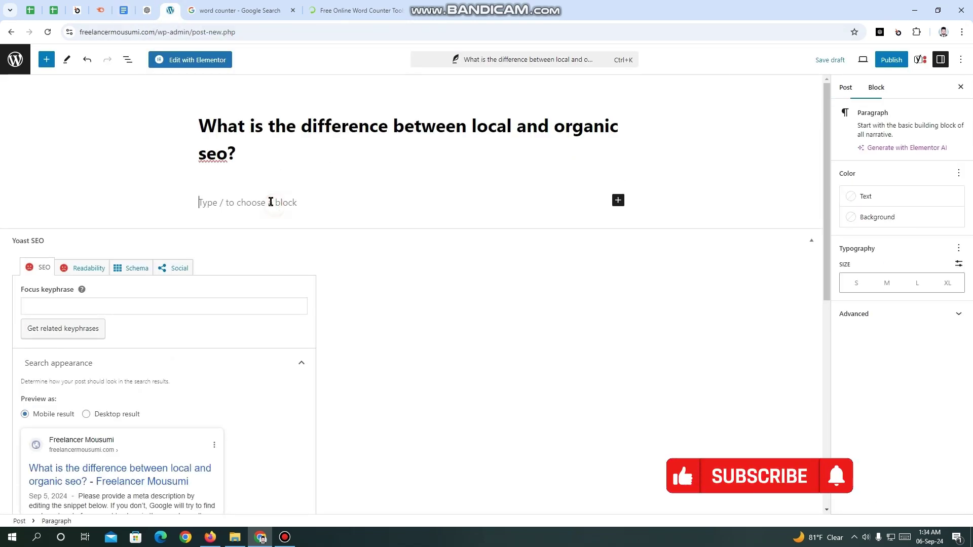
click(618, 200)
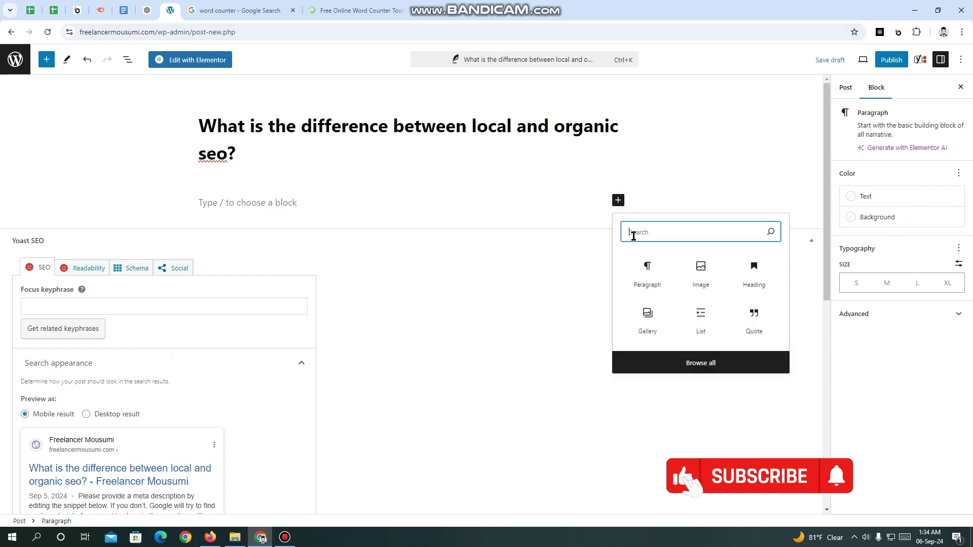
click(701, 276)
click(142, 126)
click(265, 218)
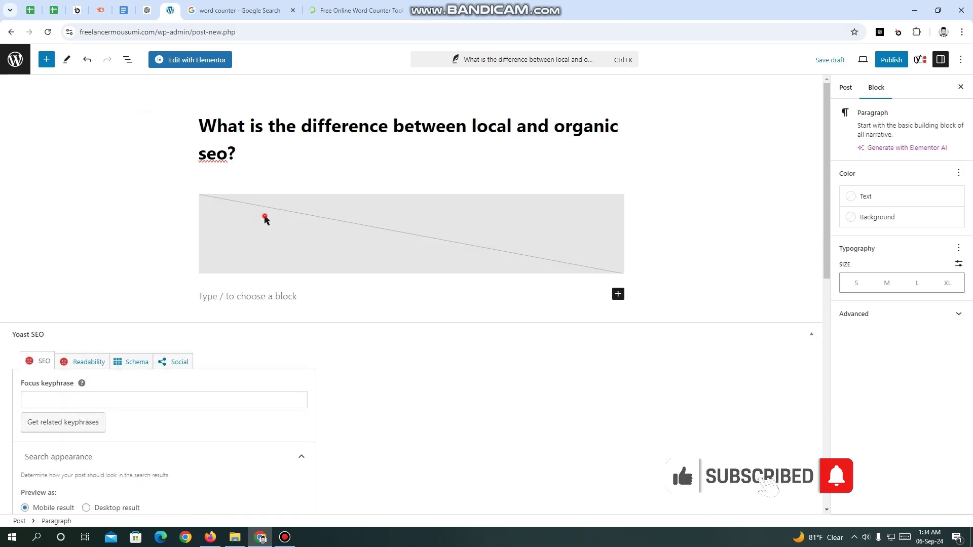
Step: Copy the full generated article from ChatGPT and paste it into the empty paragraph below the post's image block
click(268, 299)
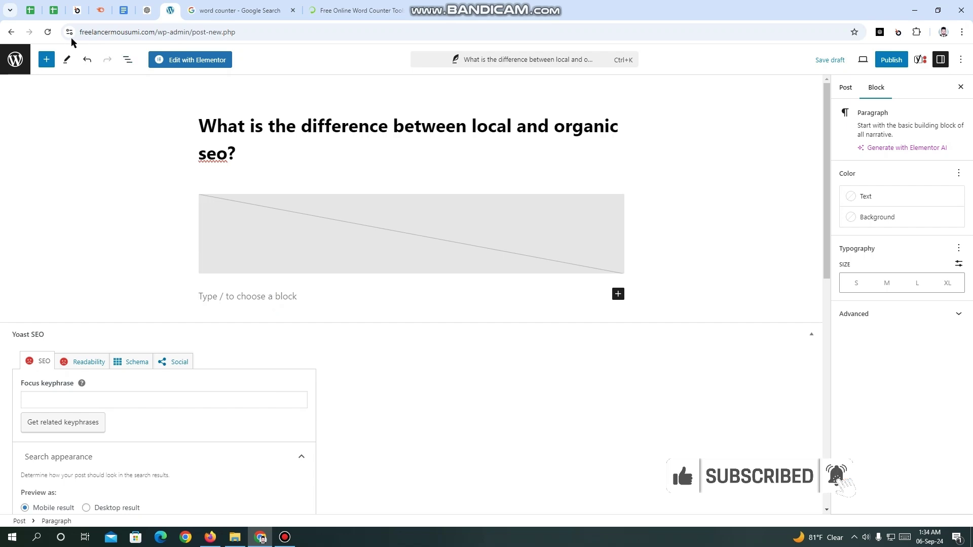
click(148, 10)
scroll(310, 274, down, 2)
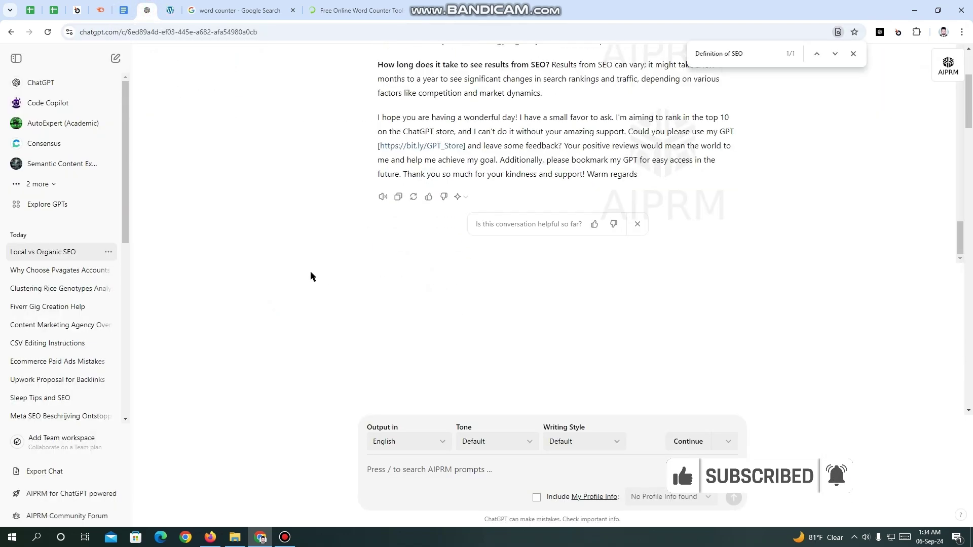
click(400, 199)
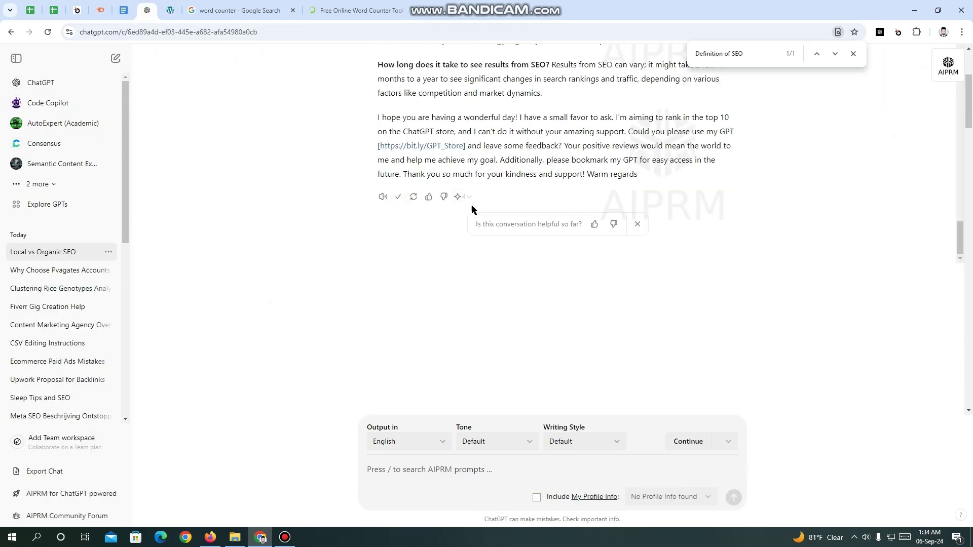
scroll(466, 177, up, 5)
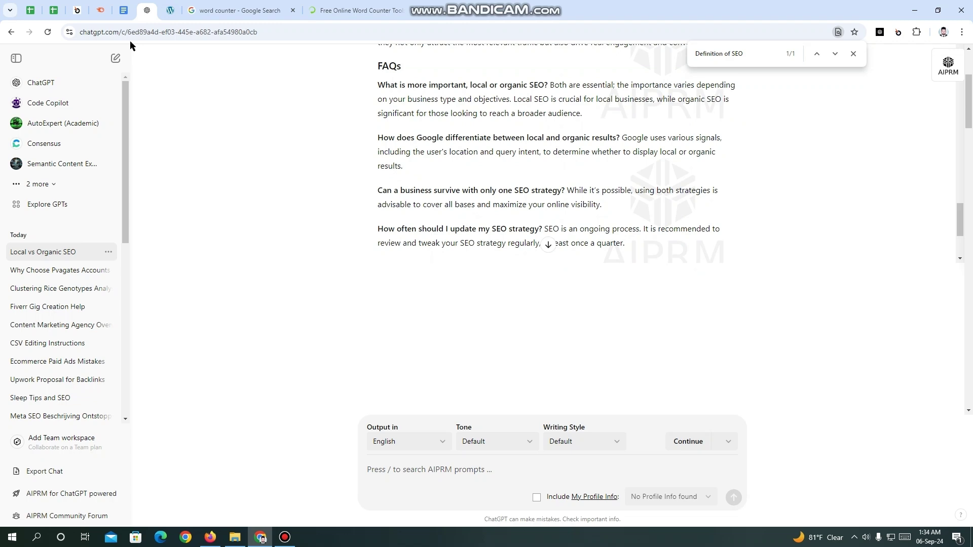
click(172, 11)
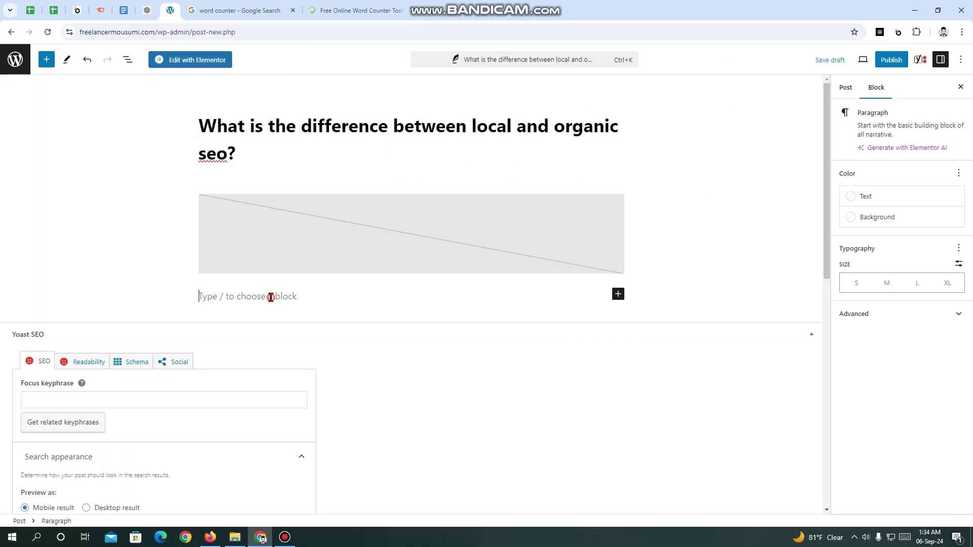
key(ctrl+v)
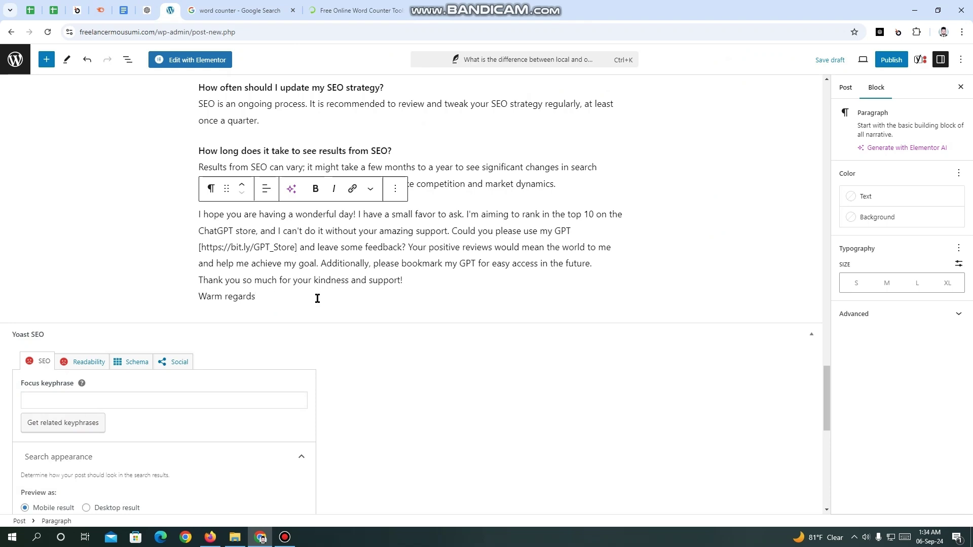
Step: Insert an empty paragraph between the Introduction text and the "Understanding SEO: The Basics" heading
scroll(289, 285, up, 4)
click(164, 240)
scroll(266, 289, up, 7)
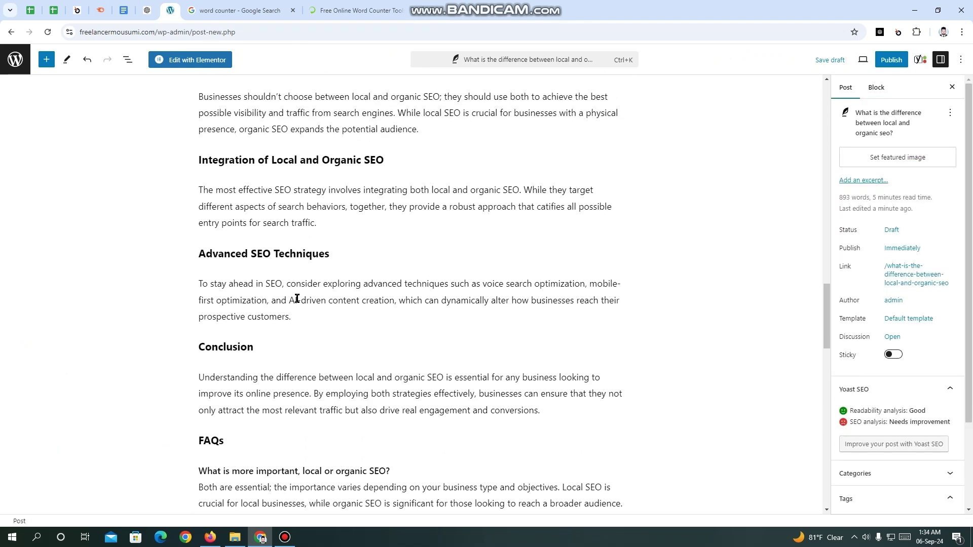
scroll(316, 299, up, 1)
scroll(314, 299, up, 2)
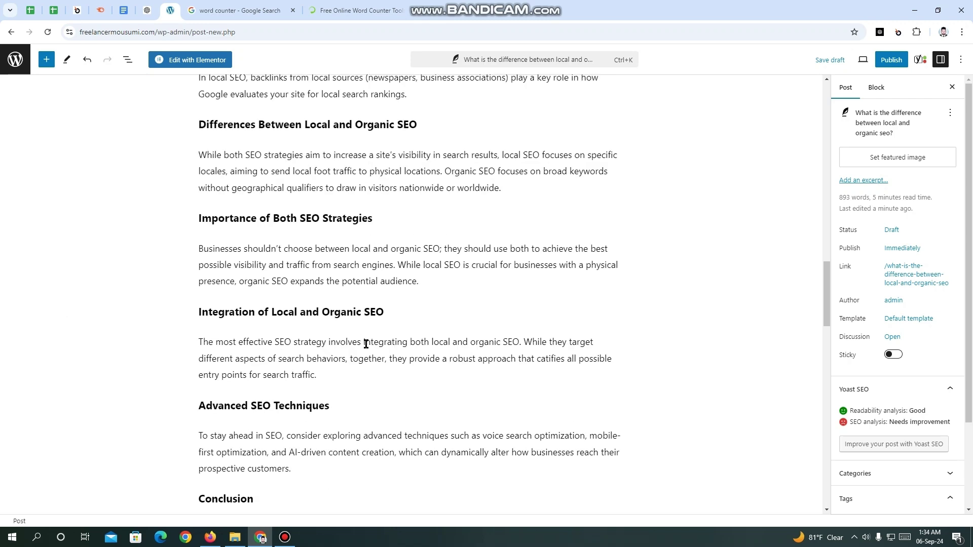
click(330, 376)
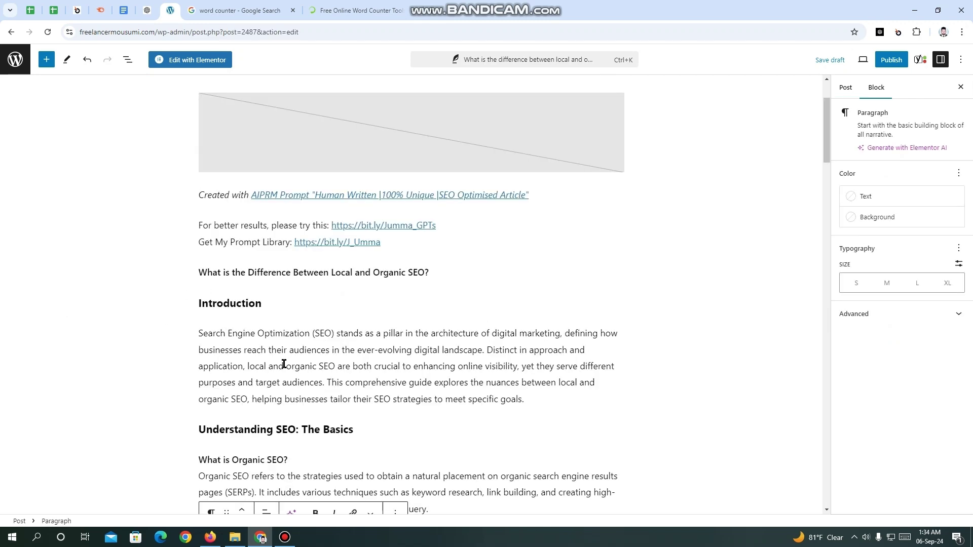
scroll(235, 302, down, 3)
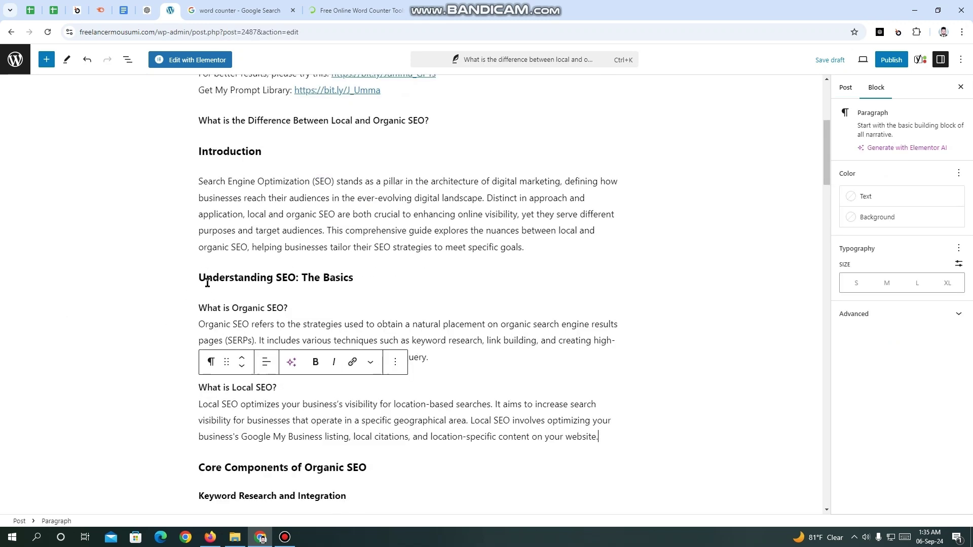
click(524, 250)
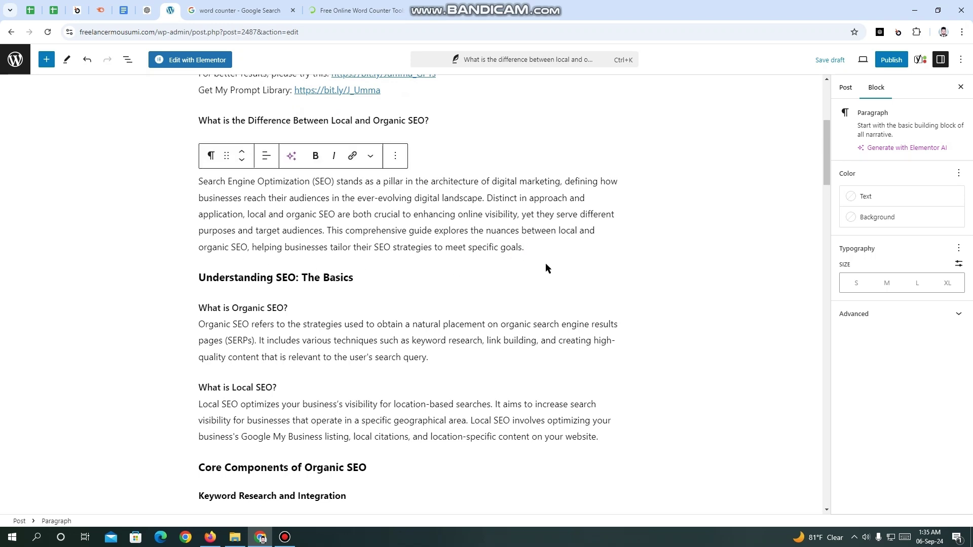
key(Return)
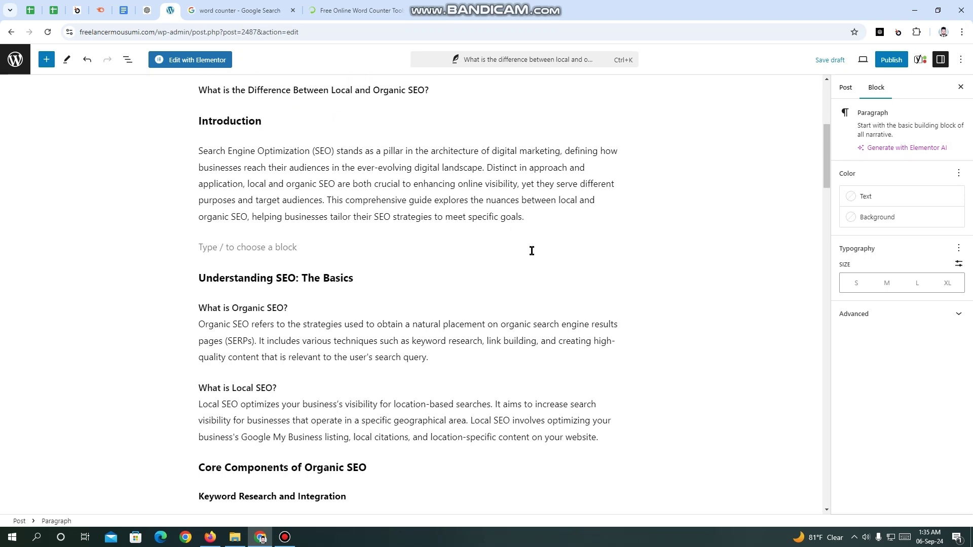
drag(333, 325, 322, 311)
click(216, 249)
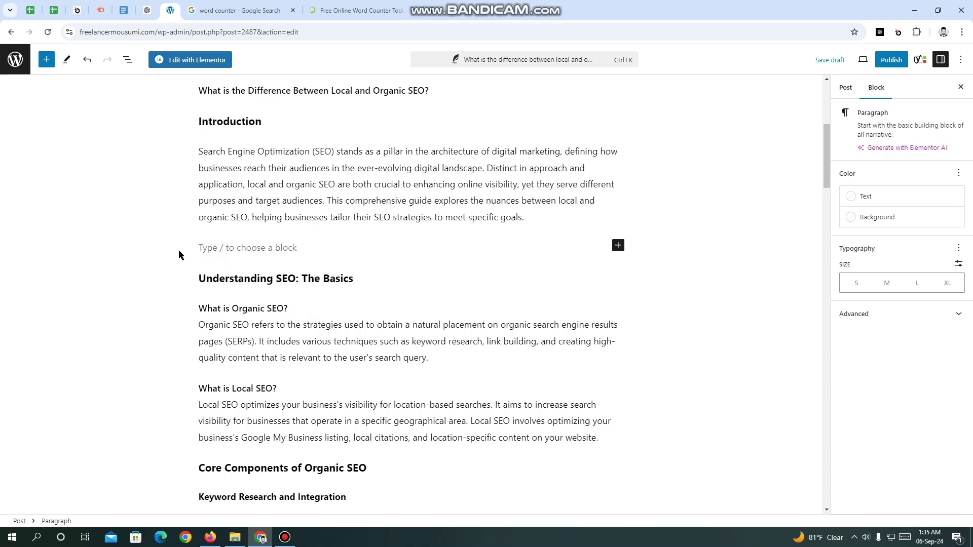
click(165, 253)
scroll(249, 308, up, 2)
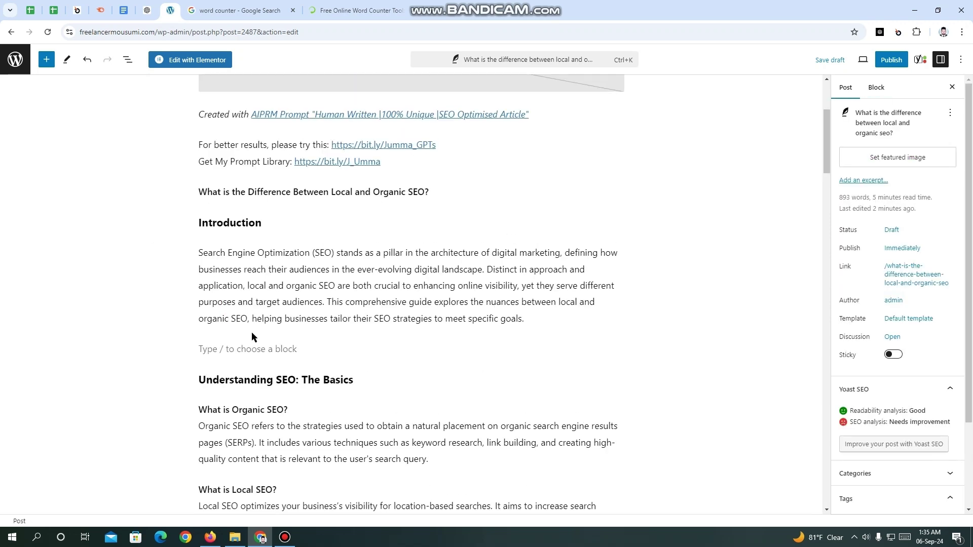
Step: Insert empty paragraphs directly above the "Core Components of Organic SEO" and "Core Components of Local SEO" headings
scroll(405, 370, down, 2)
click(605, 394)
key(Return)
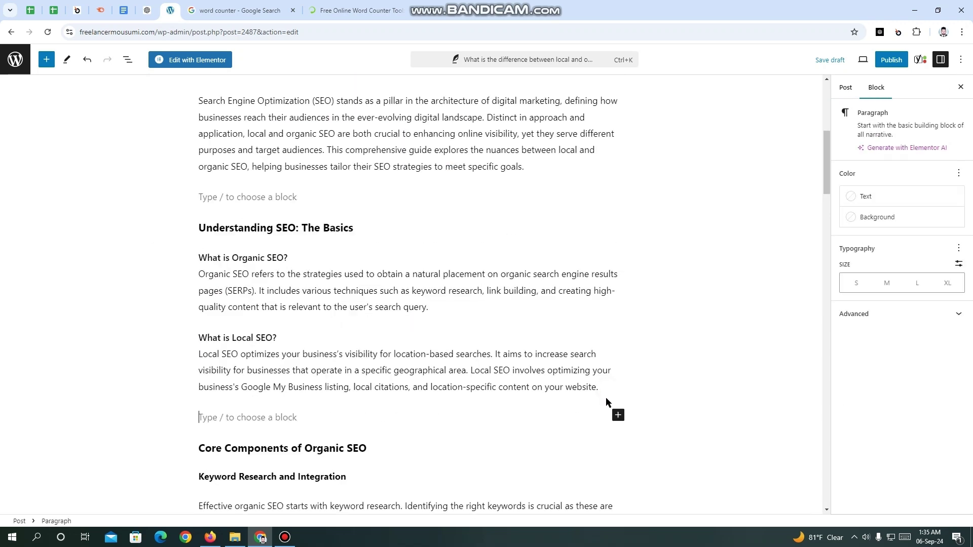
scroll(507, 381, down, 8)
click(477, 360)
key(Return)
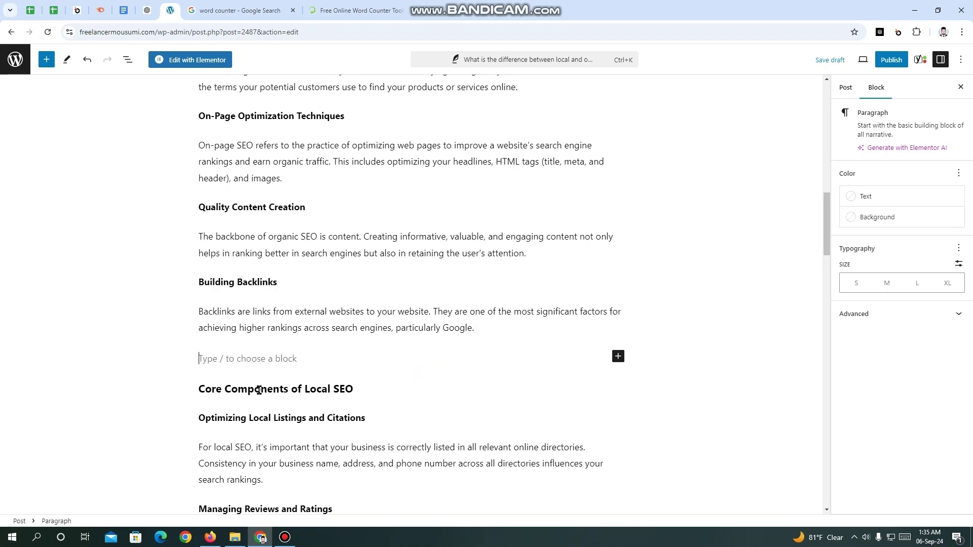
click(242, 330)
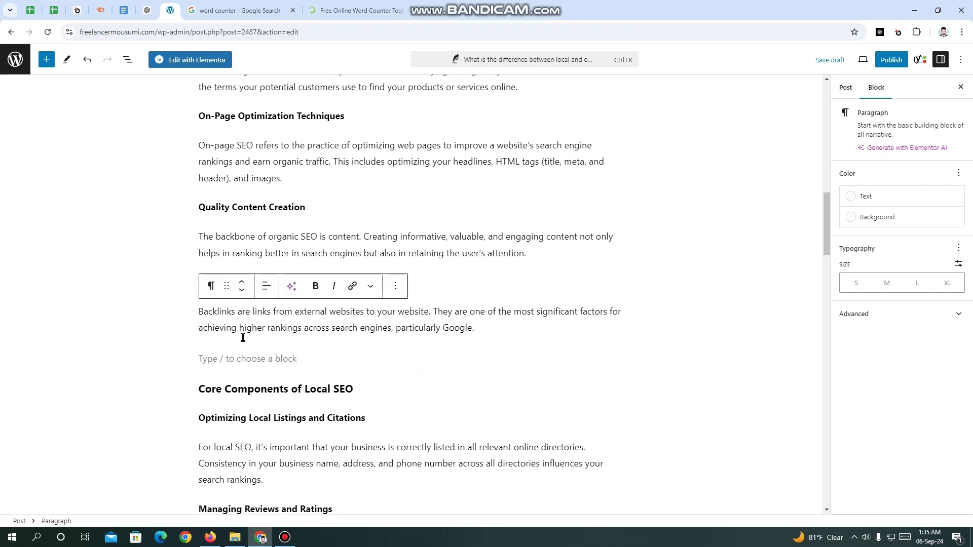
click(265, 358)
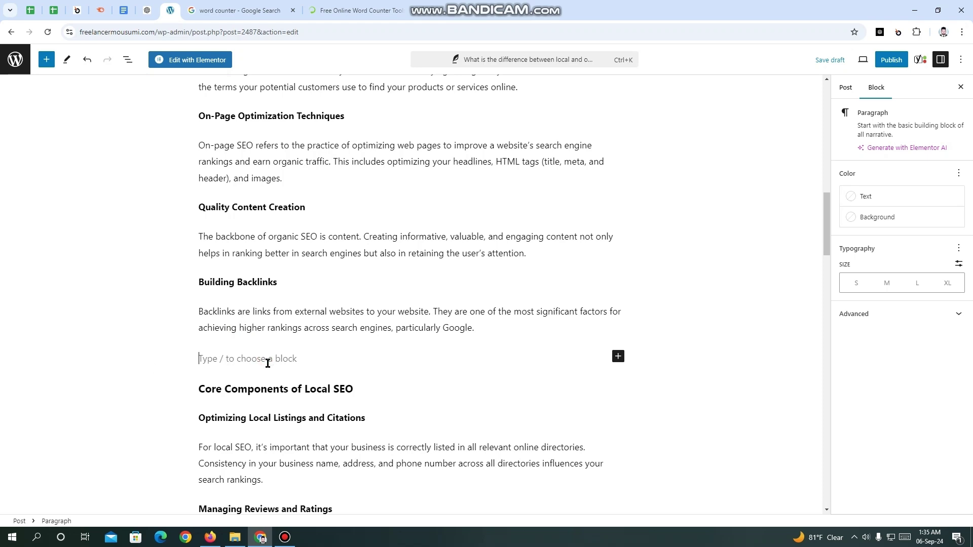
Step: Insert an empty paragraph between the Conclusion text and the "FAQs" heading
scroll(266, 373, down, 3)
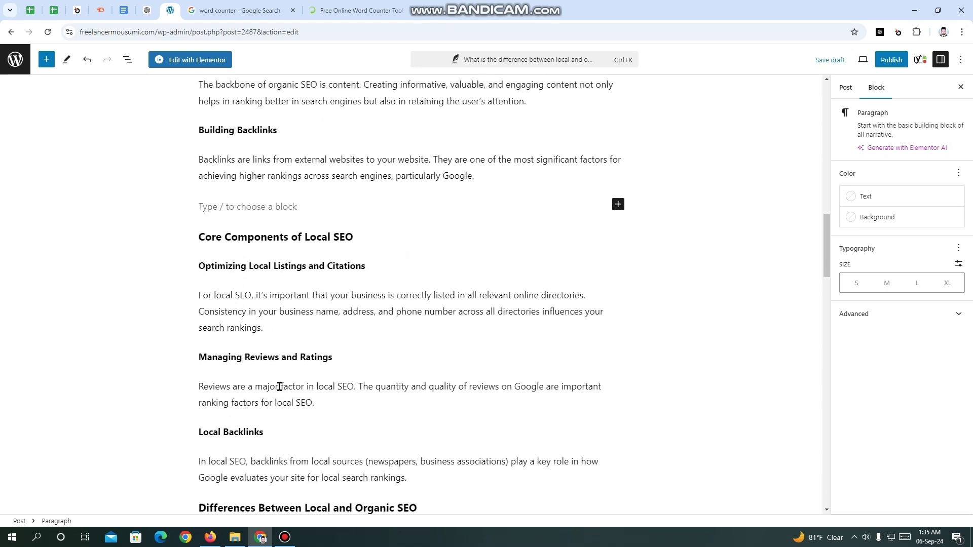
scroll(280, 386, down, 10)
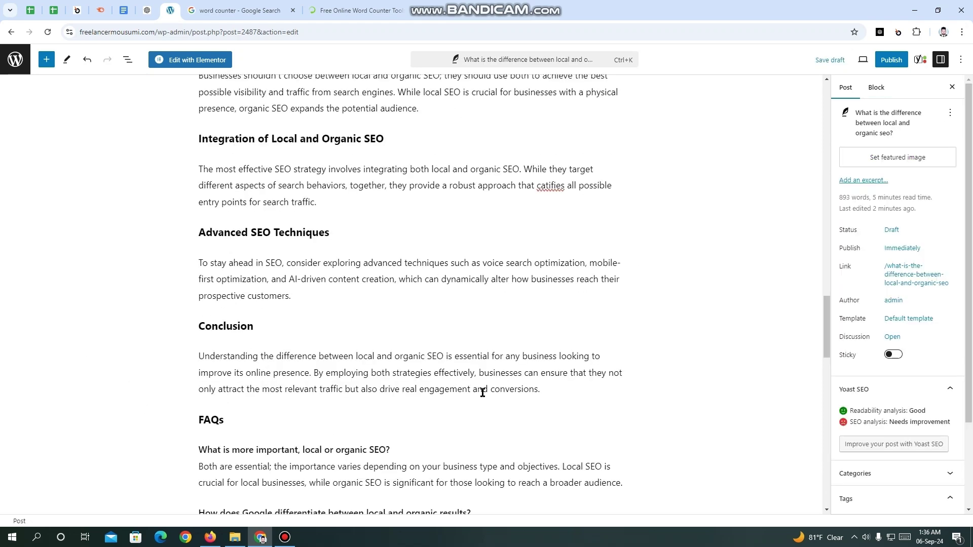
click(549, 391)
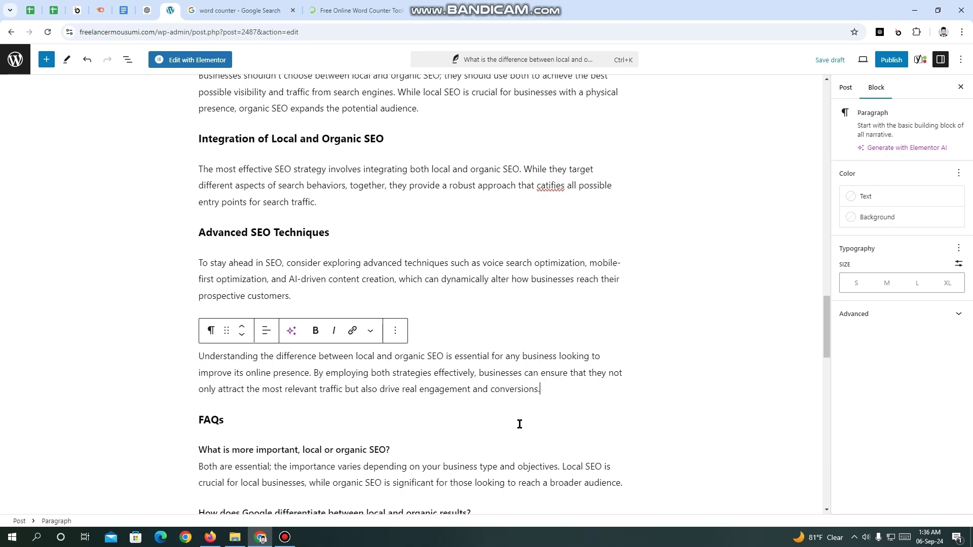
key(Return)
key(BackSpace)
click(124, 288)
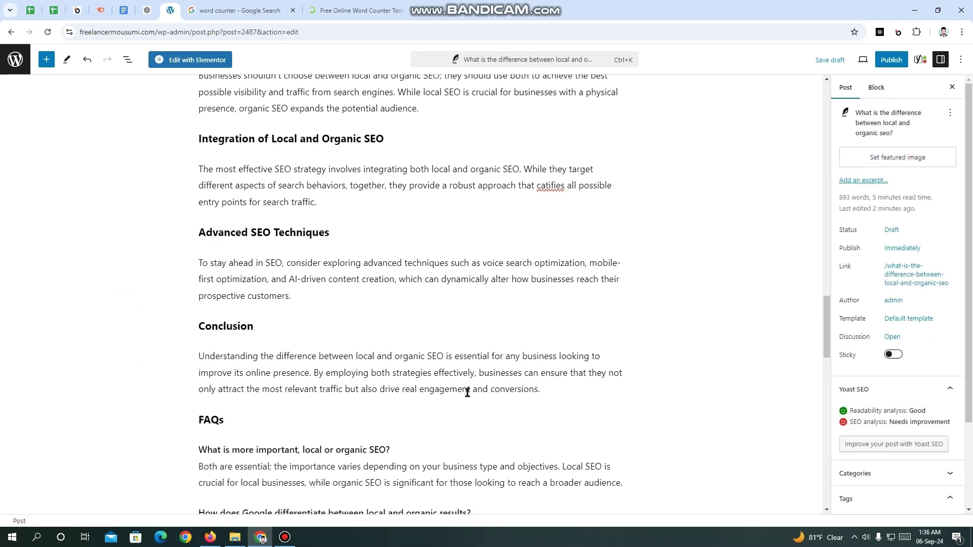
click(550, 389)
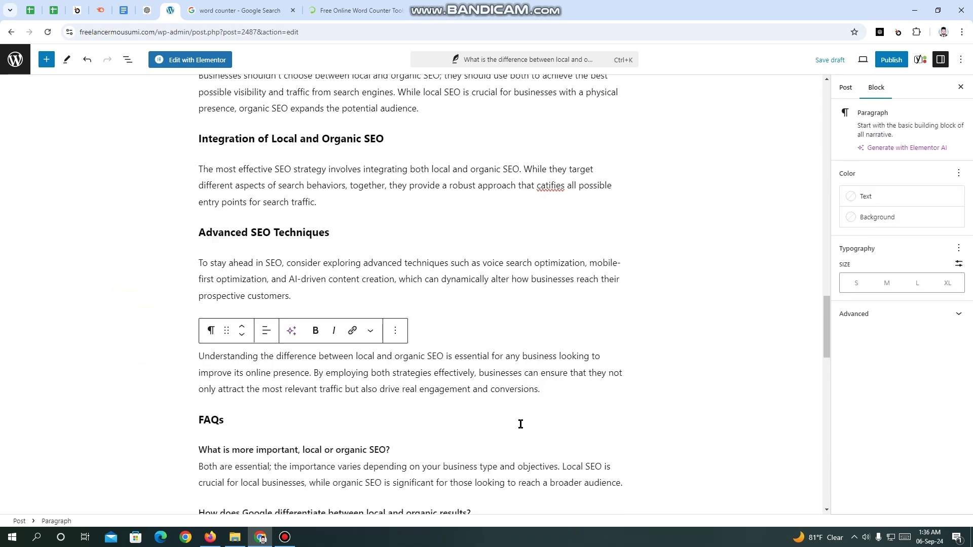
key(Return)
Step: Publish the local and organic SEO post and confirm the pre-publish check
scroll(148, 380, down, 10)
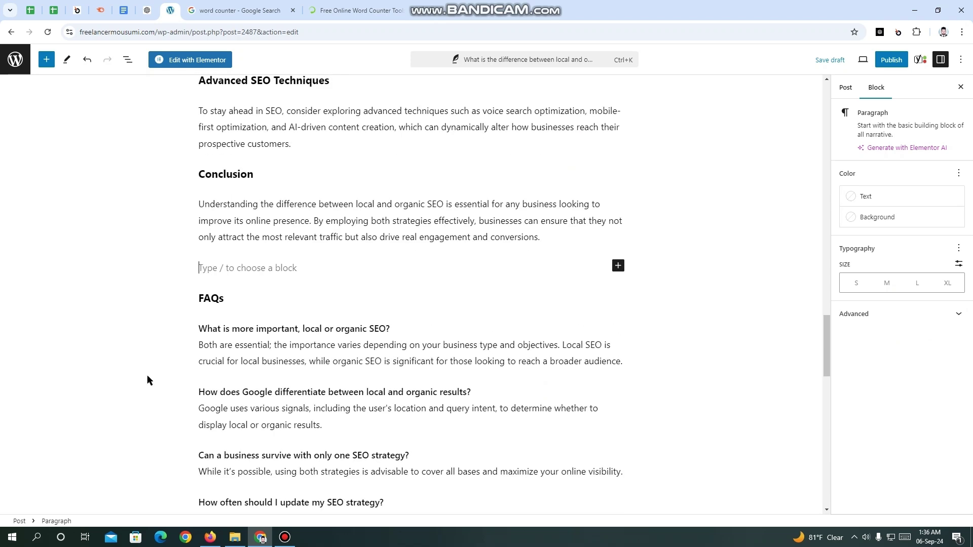
click(147, 380)
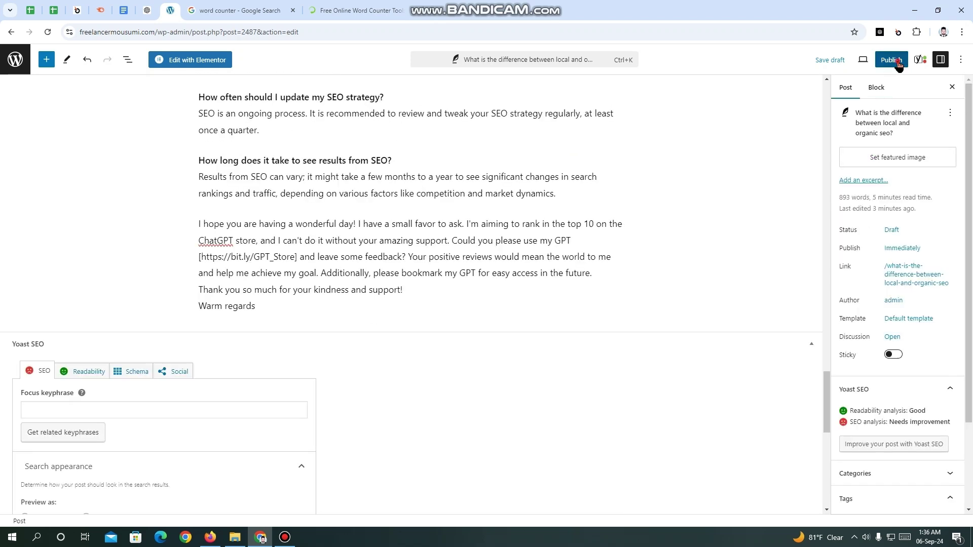
click(891, 59)
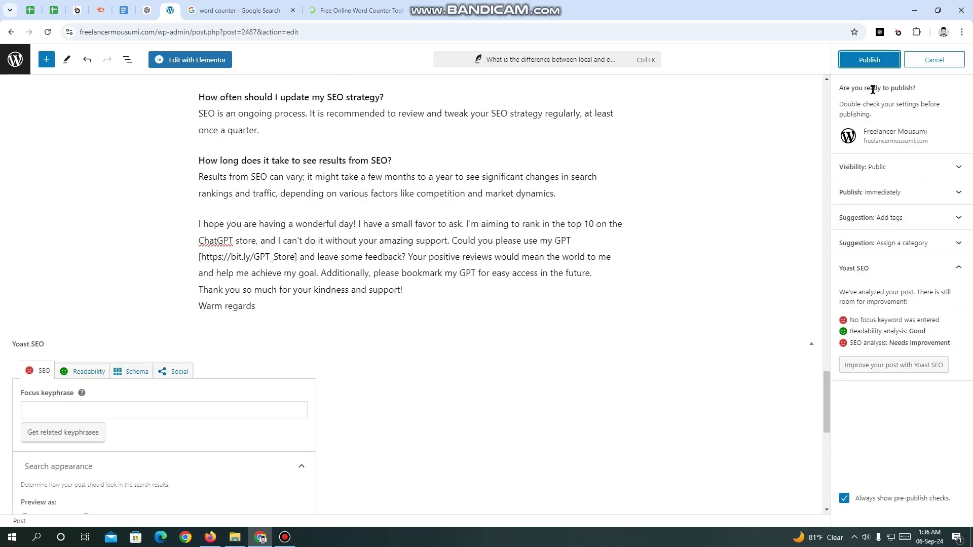
click(870, 61)
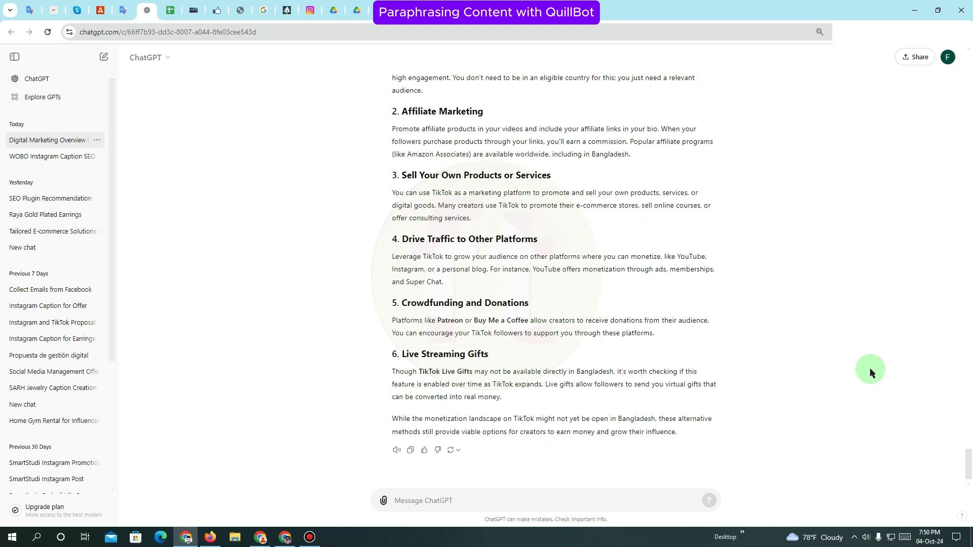
Step: Switch to the other Chrome window, search Google for "quillbot", and open QuillBot's Paraphraser
key(alt+Tab)
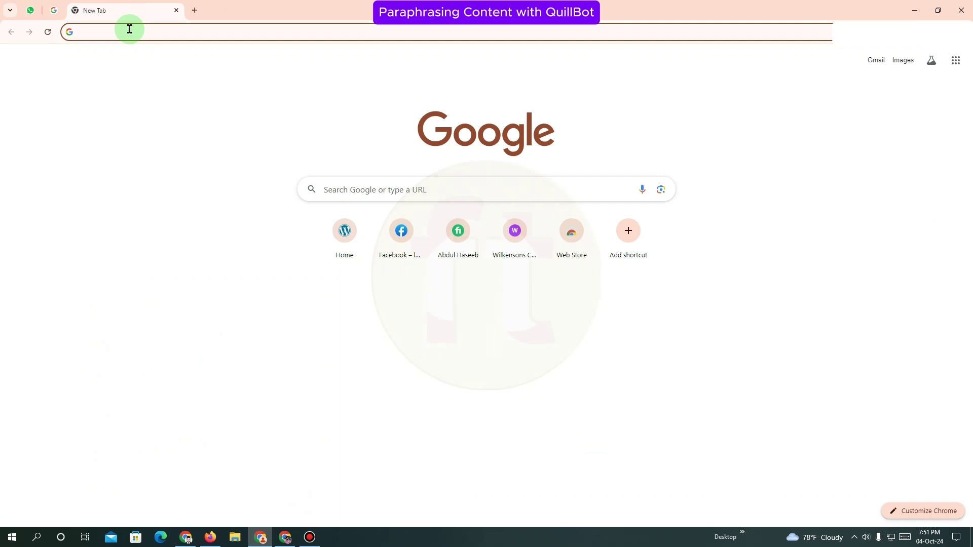
text(quil)
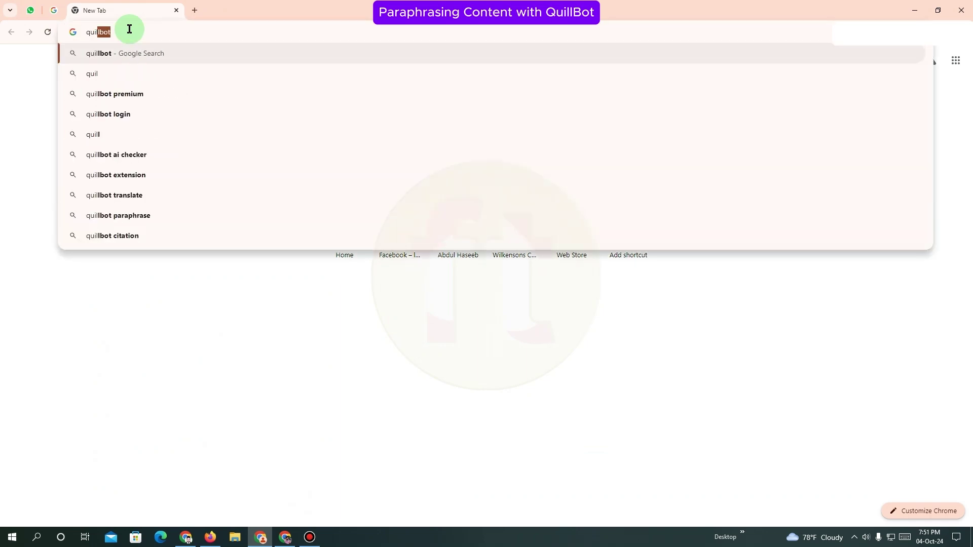
key(Return)
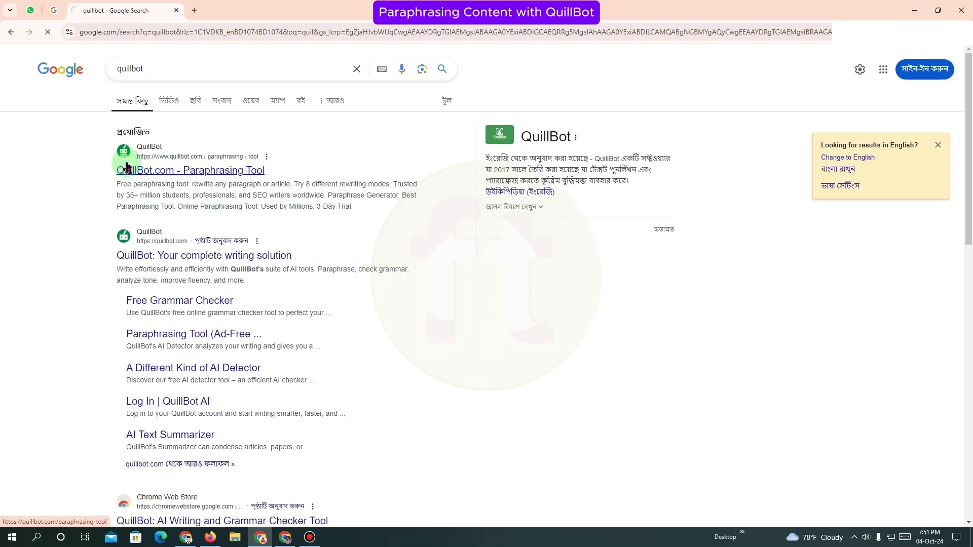
click(124, 166)
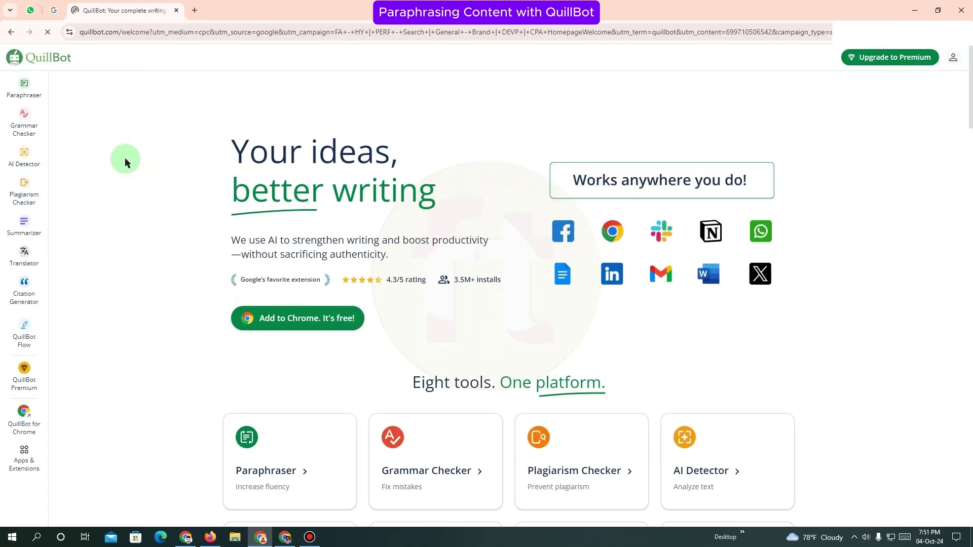
click(259, 327)
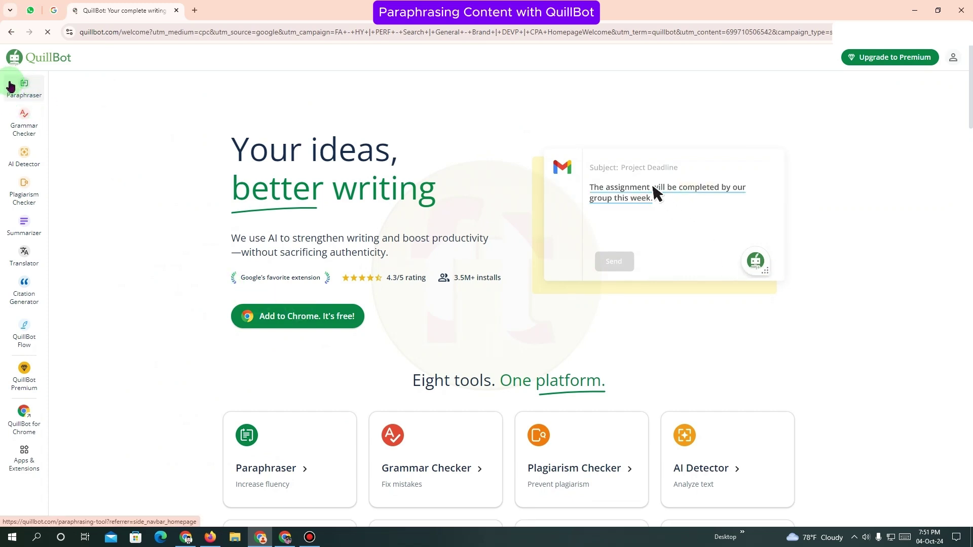
click(20, 99)
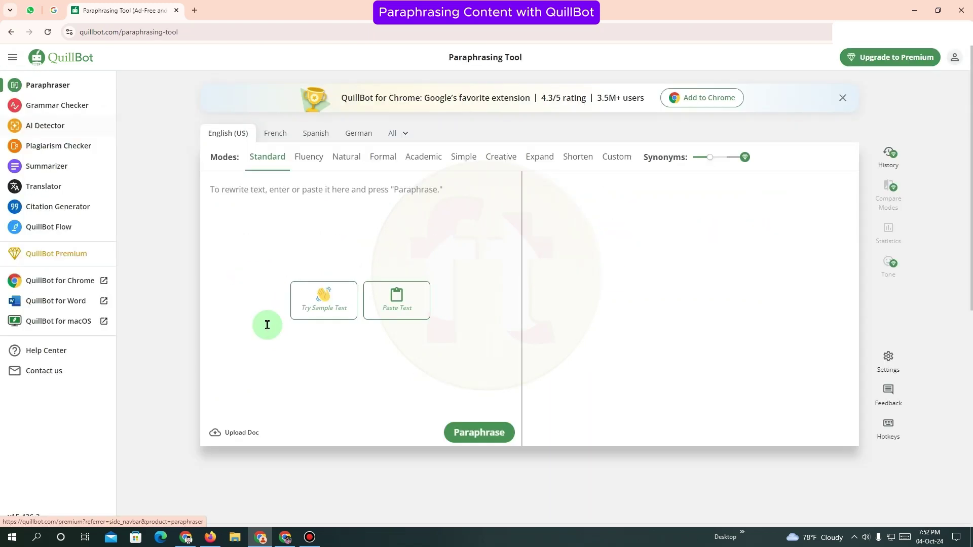
Step: Copy "Though TikTok Live Gifts may not be available directly in Bangladesh" from the ChatGPT answer and paraphrase it in QuillBot
click(188, 537)
drag(392, 371, 613, 366)
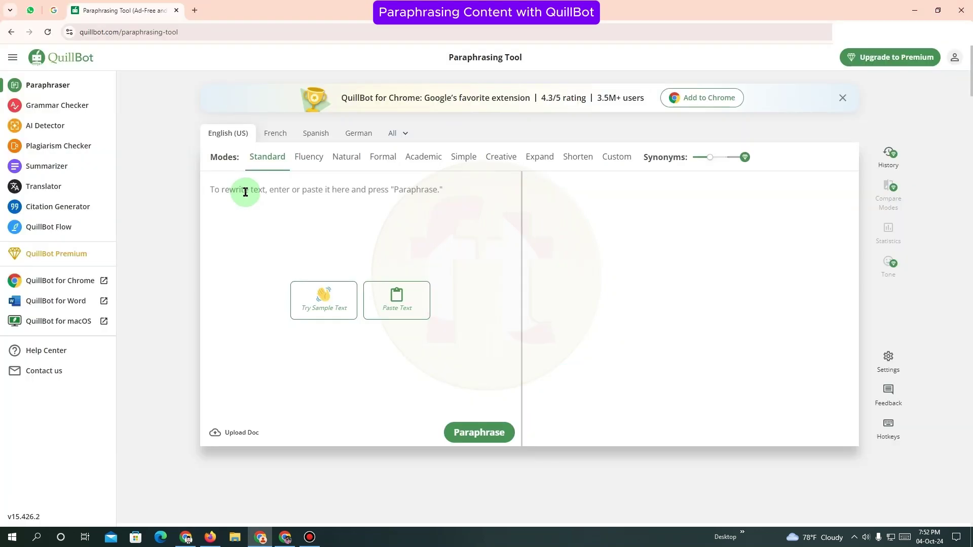
text(Though TikTok Live Gifts may not be available directly in Bangladesh)
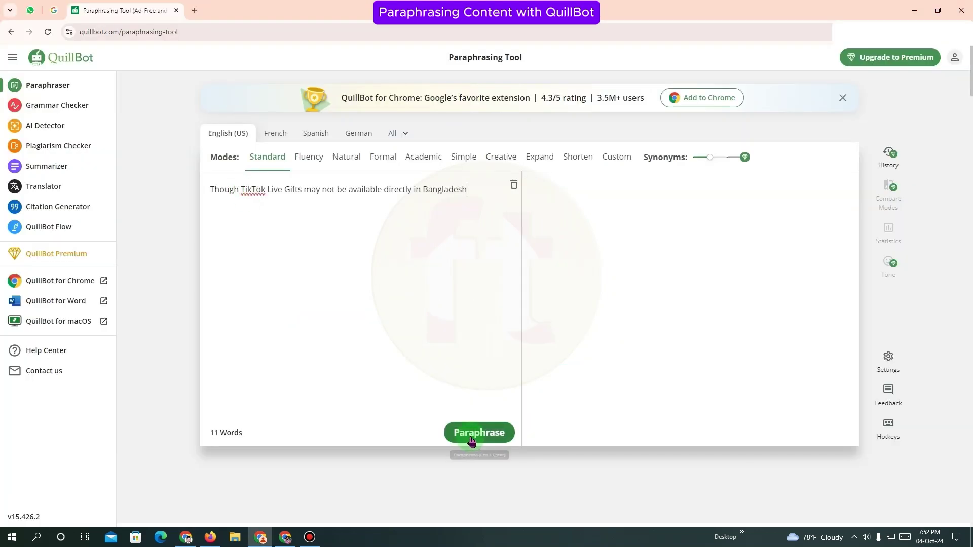
click(471, 437)
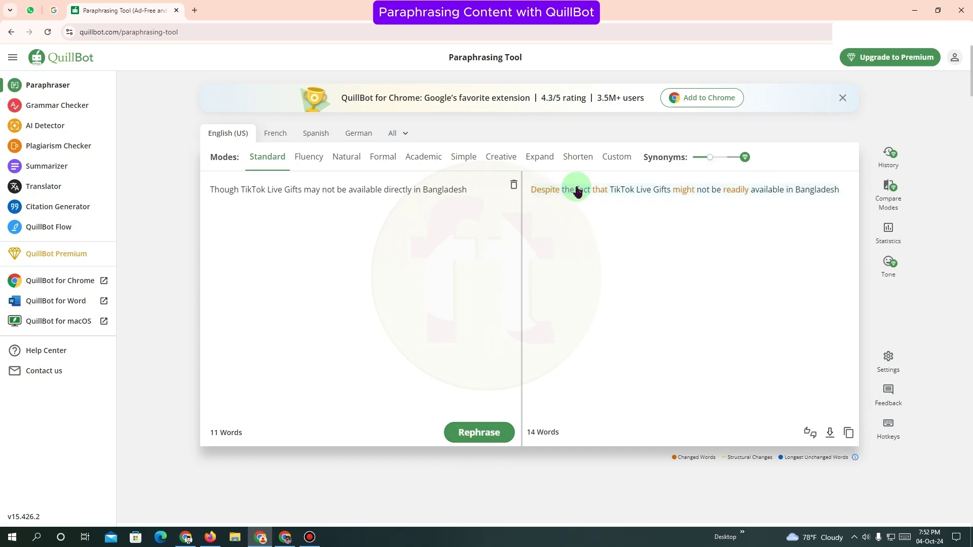
Step: Copy the paraphrased sentence from QuillBot, paste it into the ChatGPT message field, and compare it with the original sentence
click(603, 175)
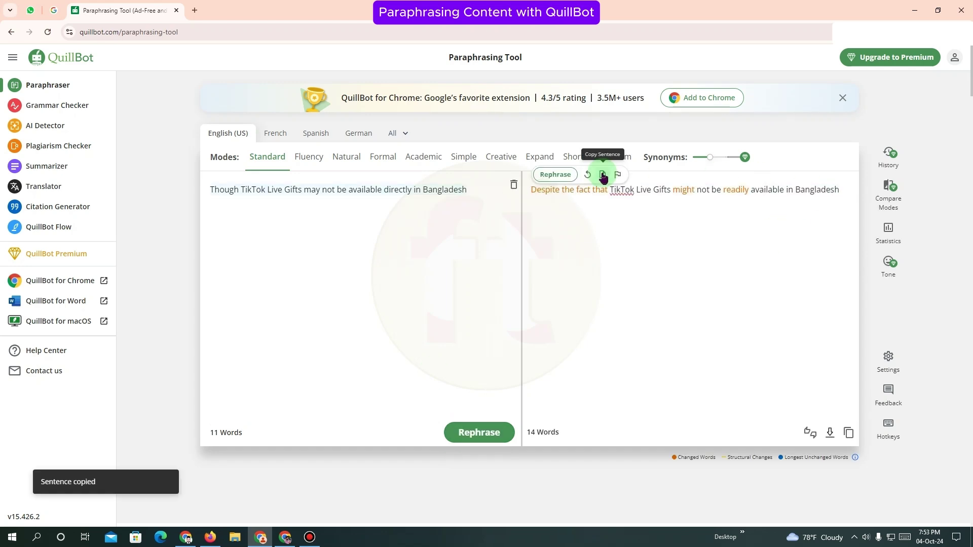
click(185, 537)
click(449, 501)
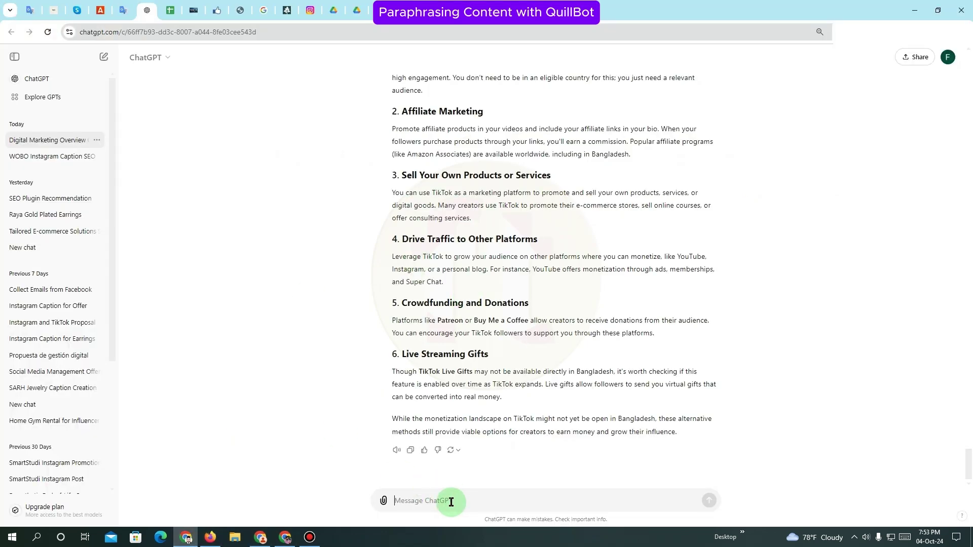
key(ctrl+v)
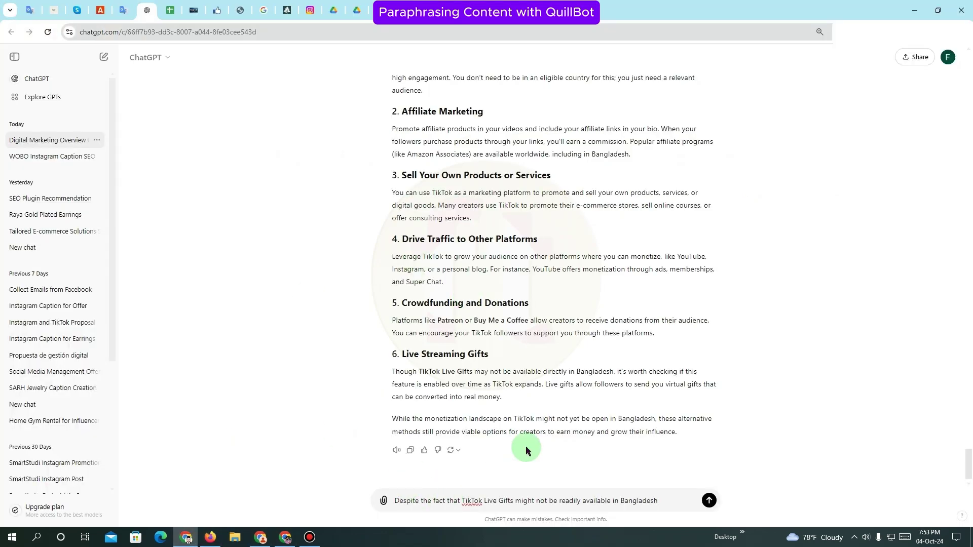
double_click(391, 373)
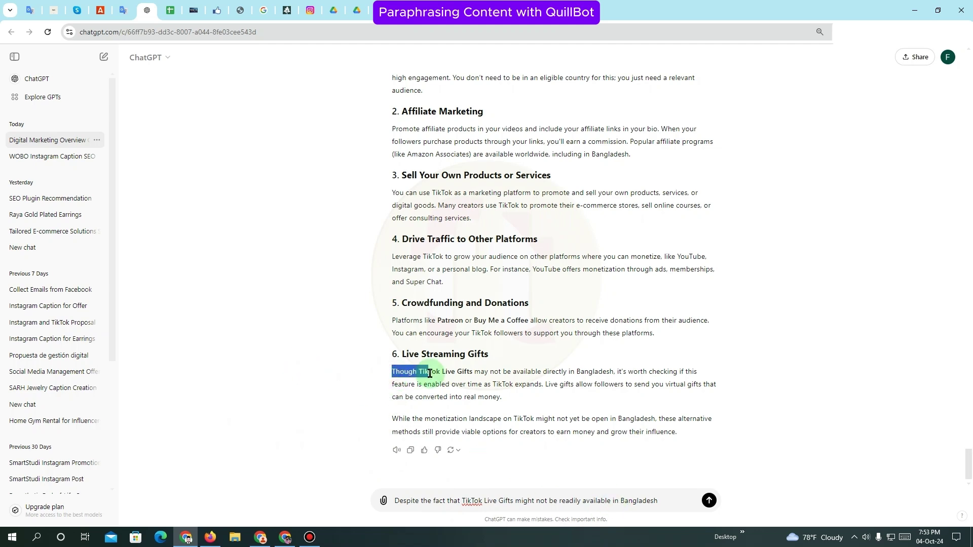
click(442, 372)
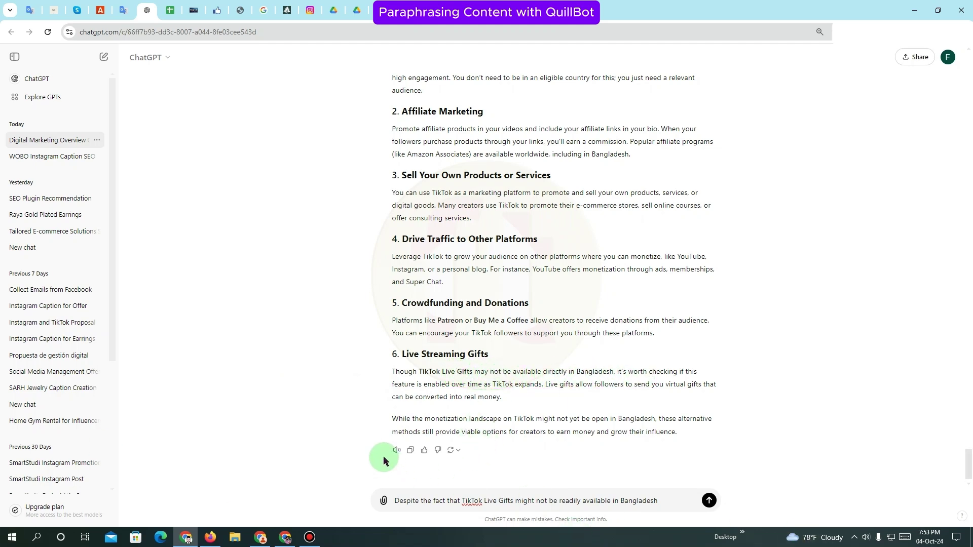
Step: Copy "Though TikTok Live Gifts may not be available directly in Bangladesh," from the ChatGPT answer and open Google Translate in a new tab
click(424, 502)
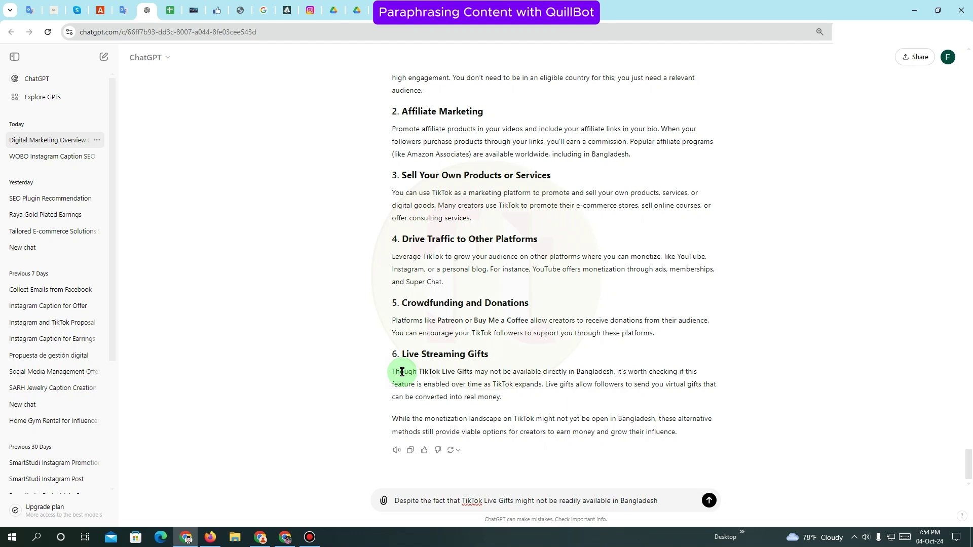
drag(402, 372, 615, 373)
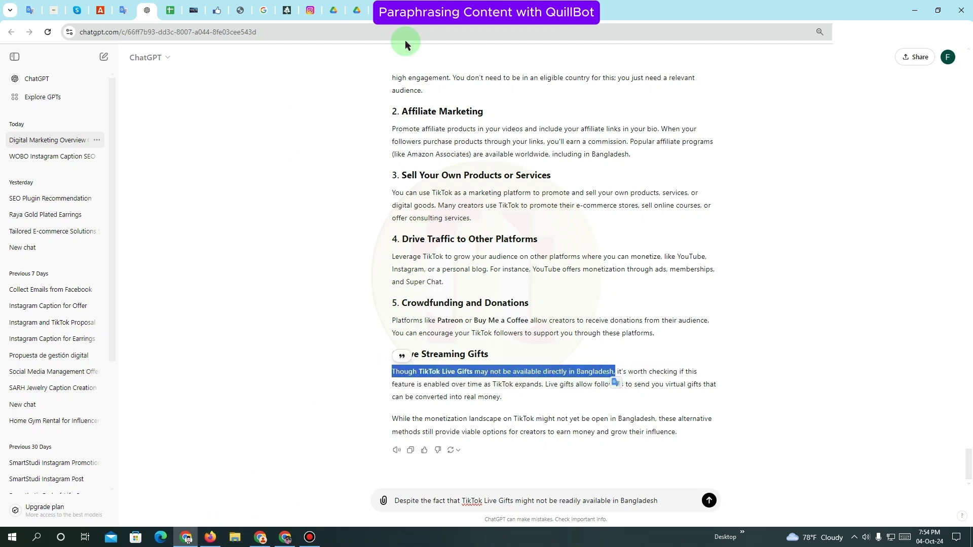
key(ctrl+t)
text(g )
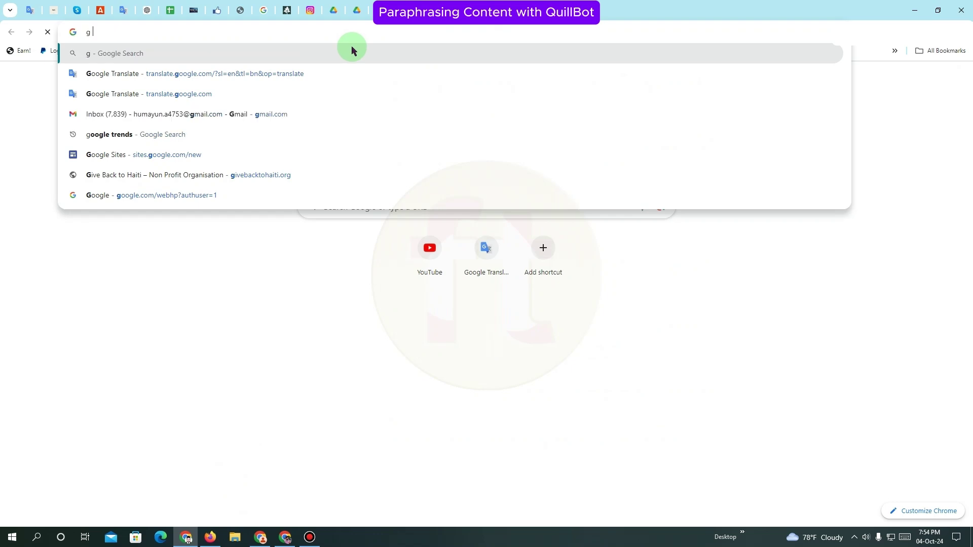
text(tr)
click(353, 55)
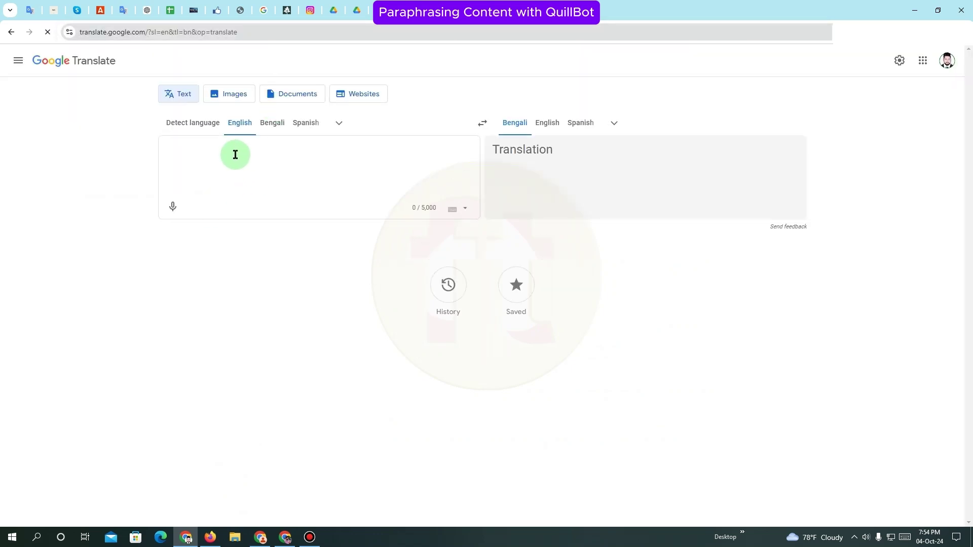
Step: Paste the original sentence for English-to-Bengali translation and add blank lines beneath it
key(ctrl+v)
key(Return)
key(Return)
key(Return)
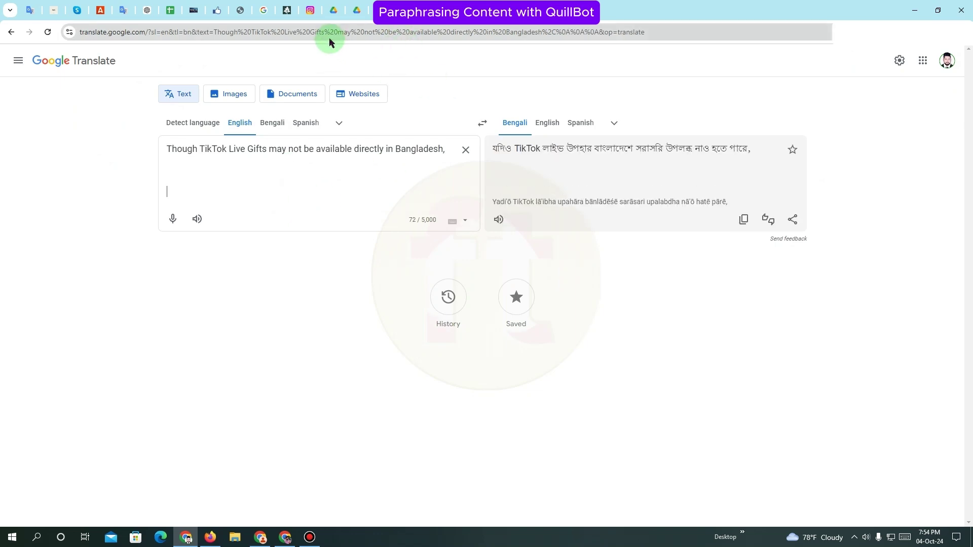
Step: Copy the paraphrased sentence from the ChatGPT message field and paste it below the original in Google Translate to compare both translations
click(146, 10)
click(459, 499)
triple_click(461, 496)
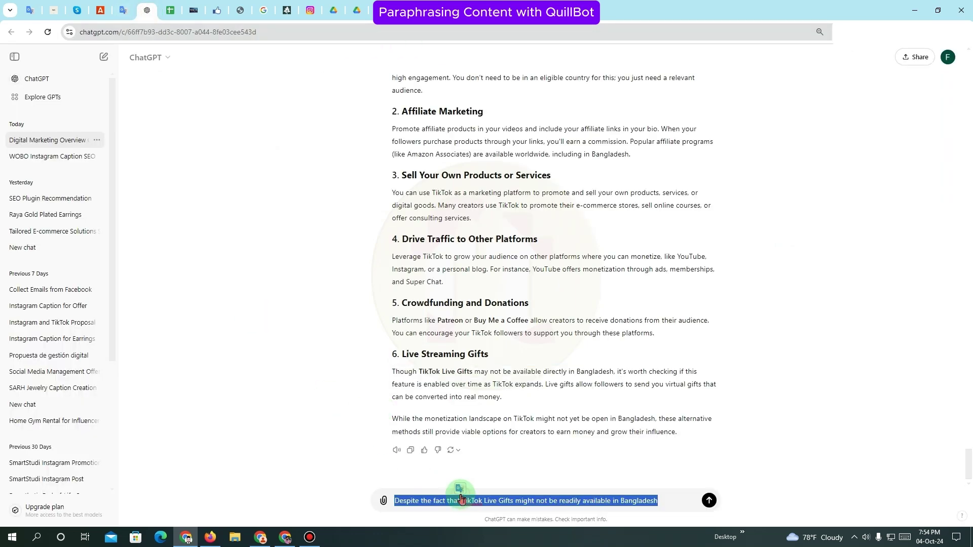
click(404, 11)
click(213, 175)
key(ctrl+v)
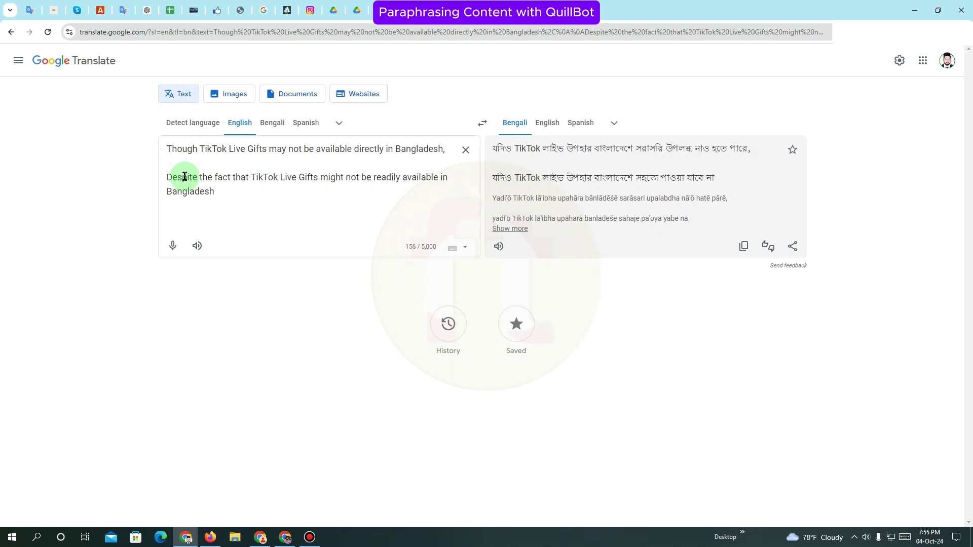
Step: Switch back to the QuillBot window and clear the original sentence from the Paraphraser's input text
click(259, 538)
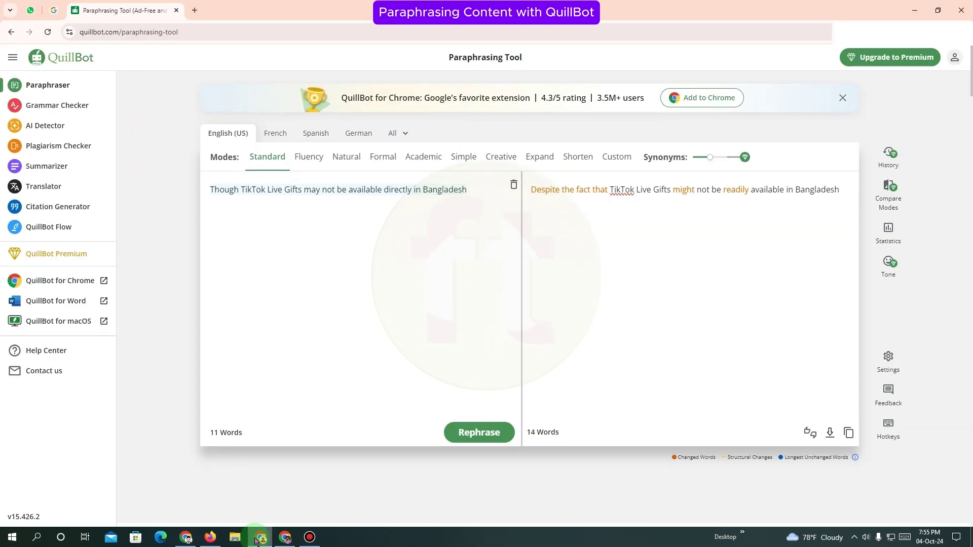
click(553, 192)
click(401, 189)
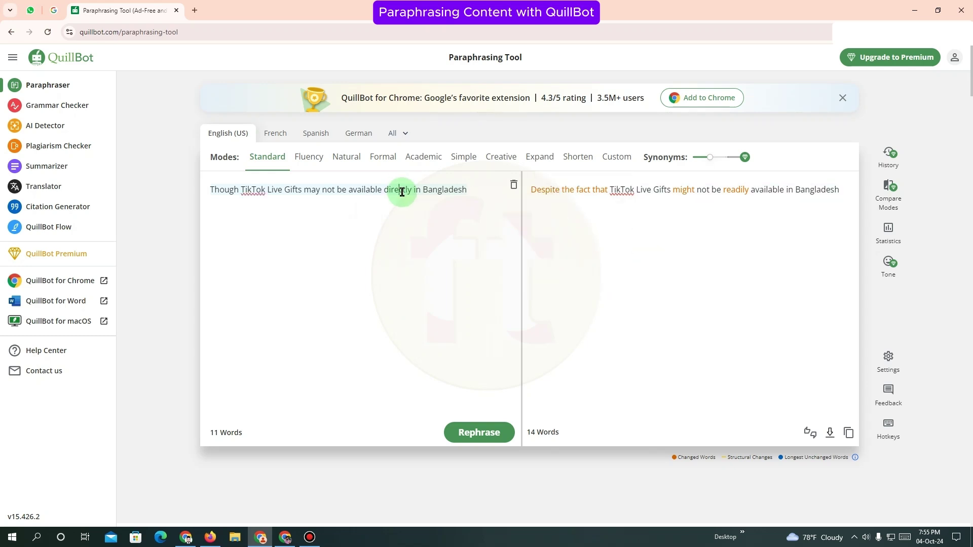
key(BackSpace)
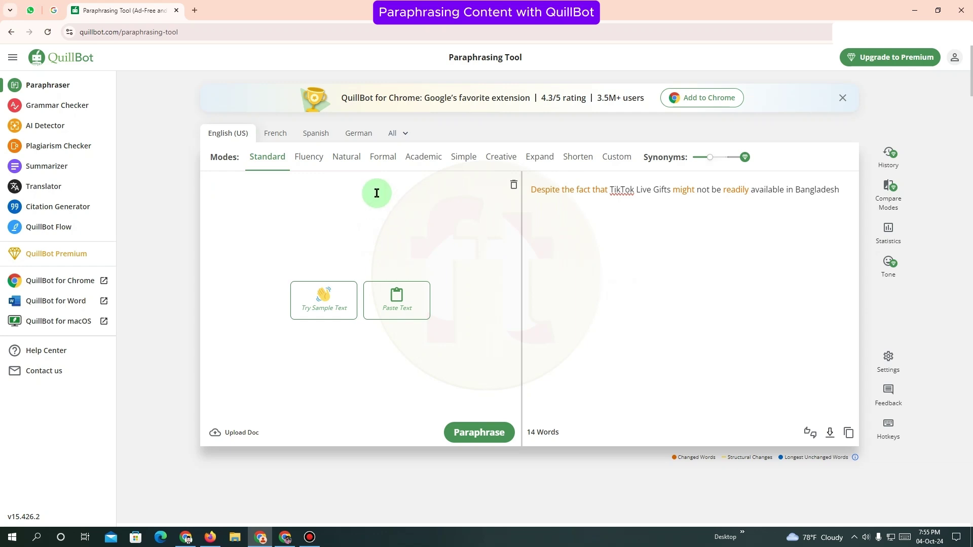